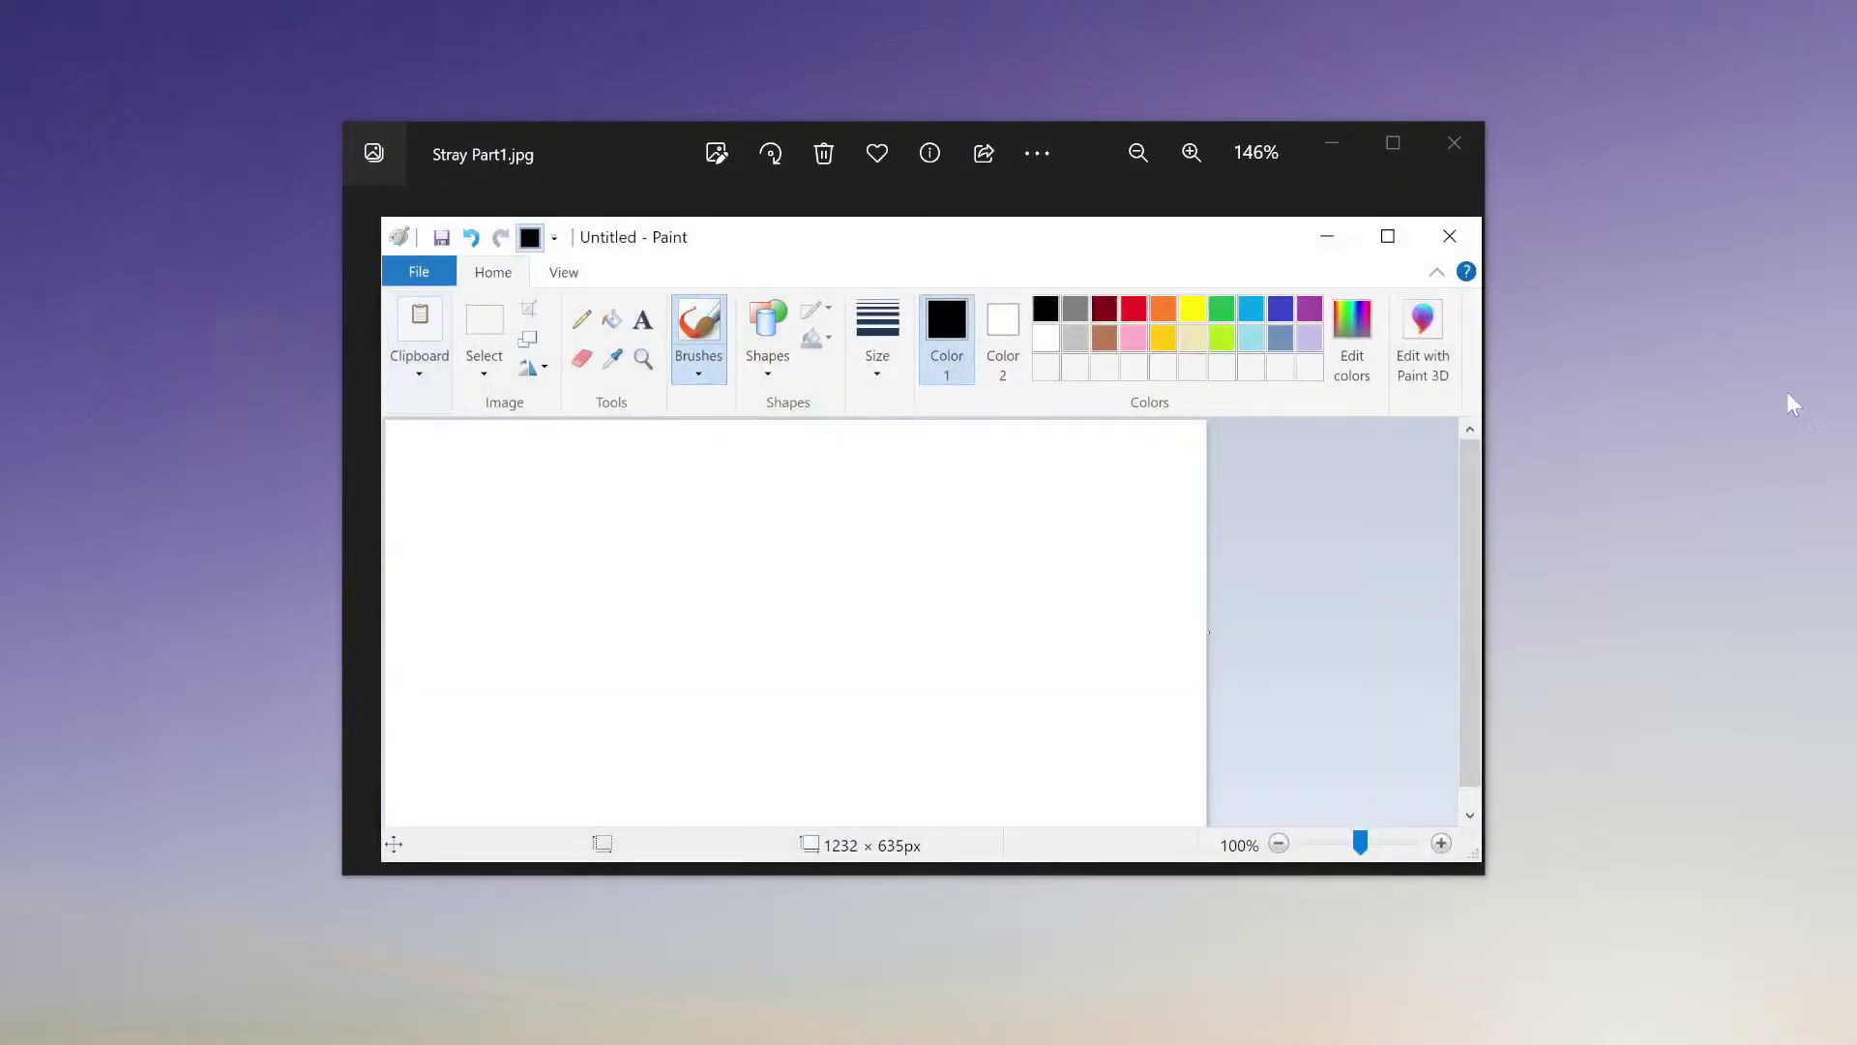
- Close Photos, set Color 2 to red, and draw a red zigzag stroke with the Eraser
{"action": "left_click", "coordinate": [1451, 150]}
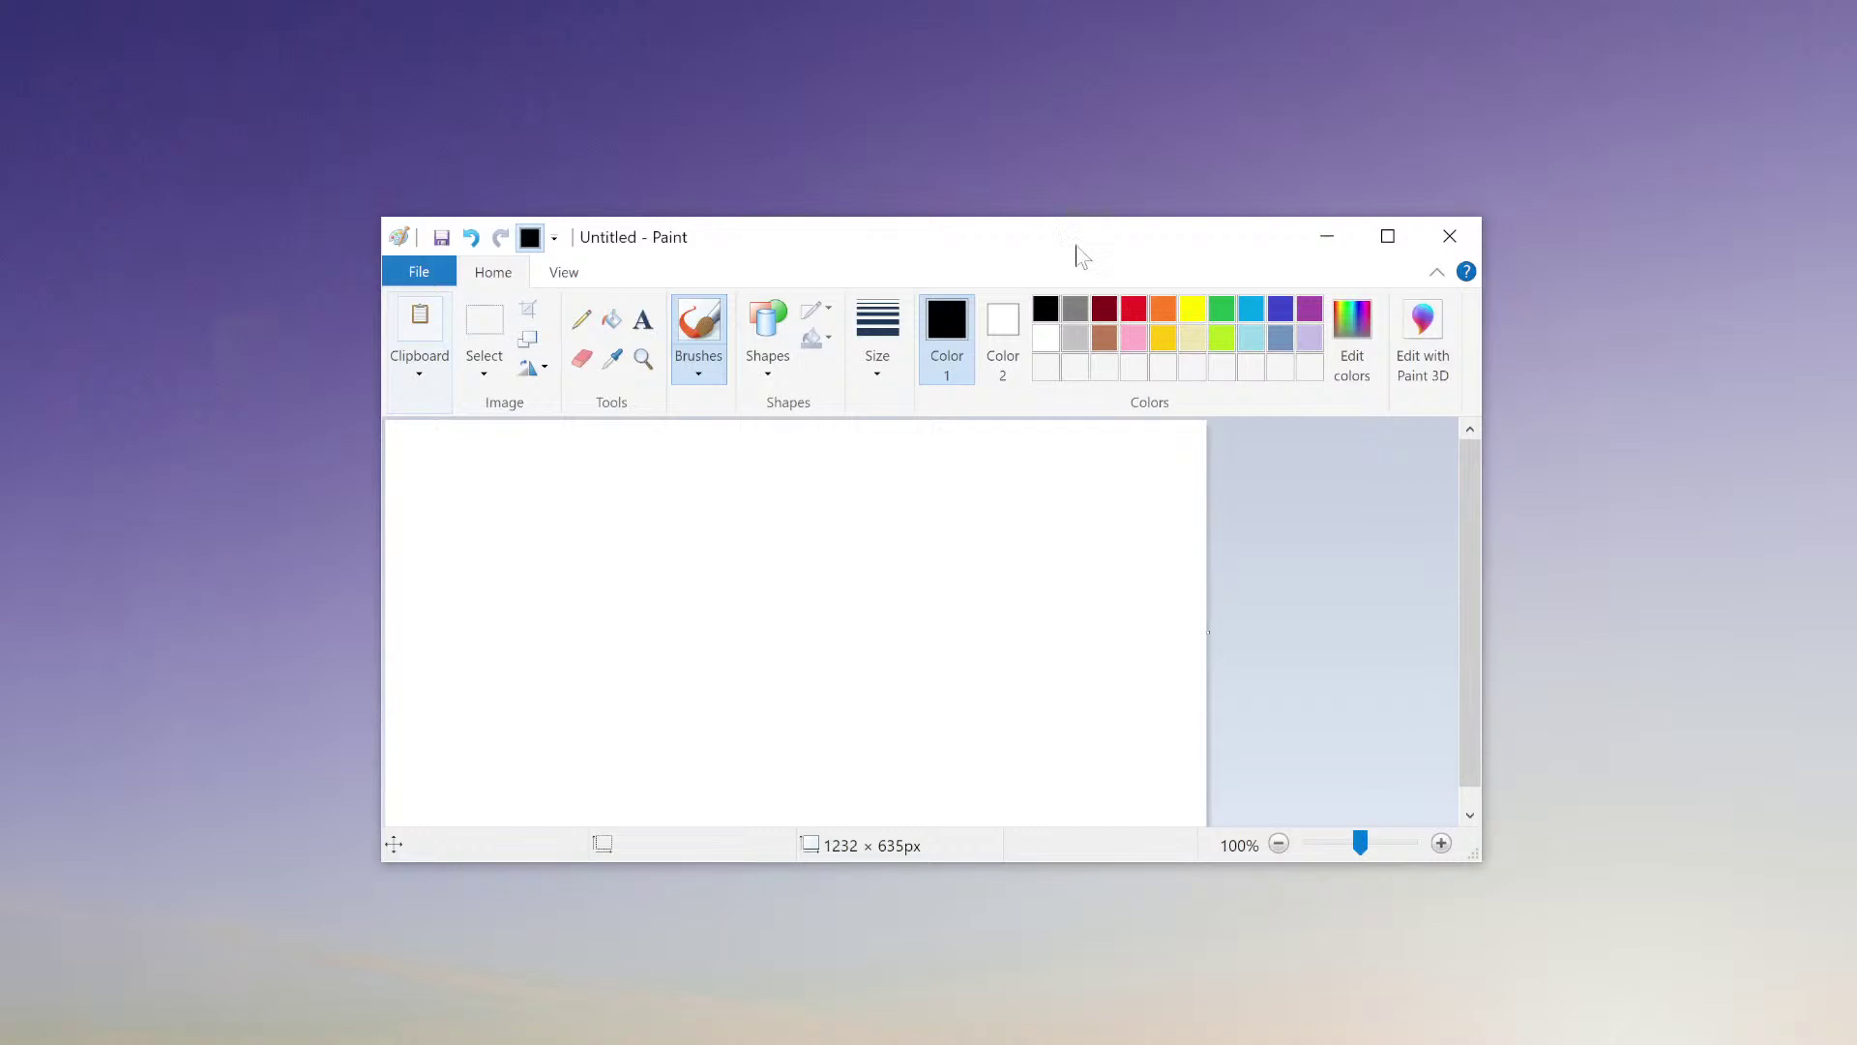
{"action": "left_click", "coordinate": [1003, 339]}
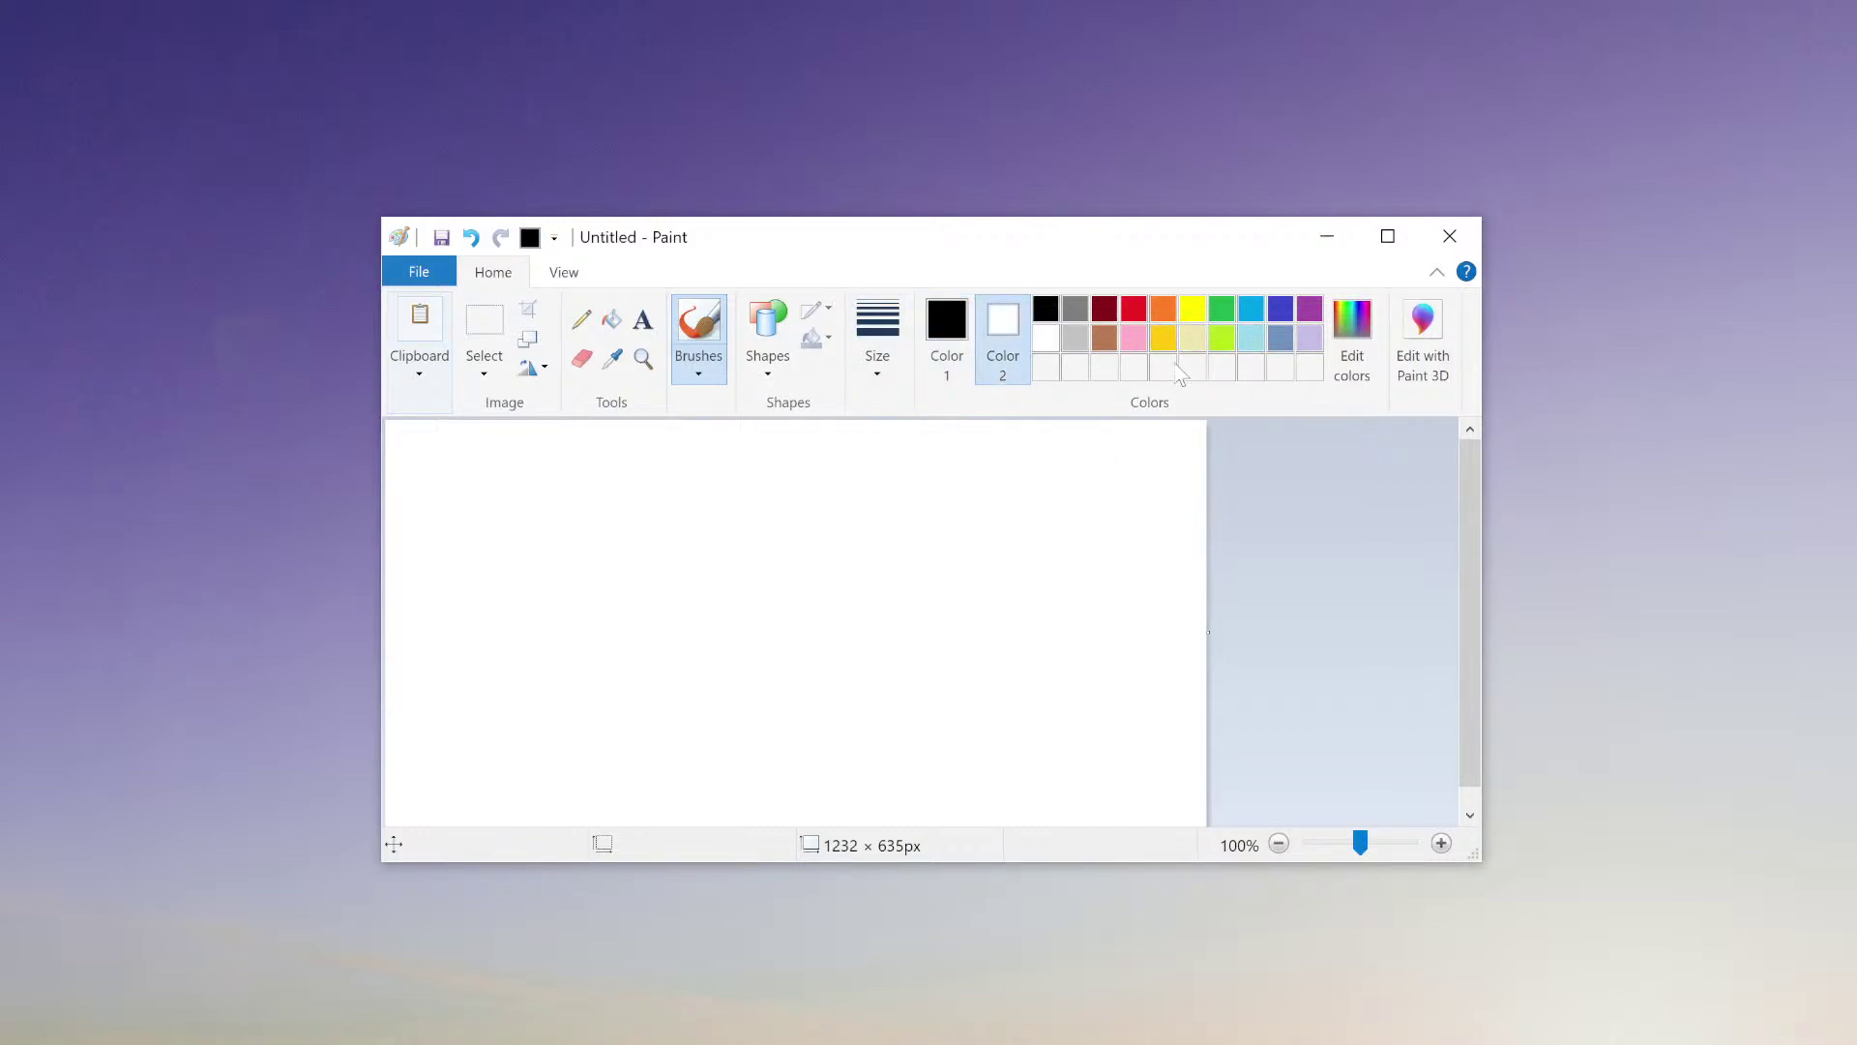
{"action": "left_click", "coordinate": [1133, 309]}
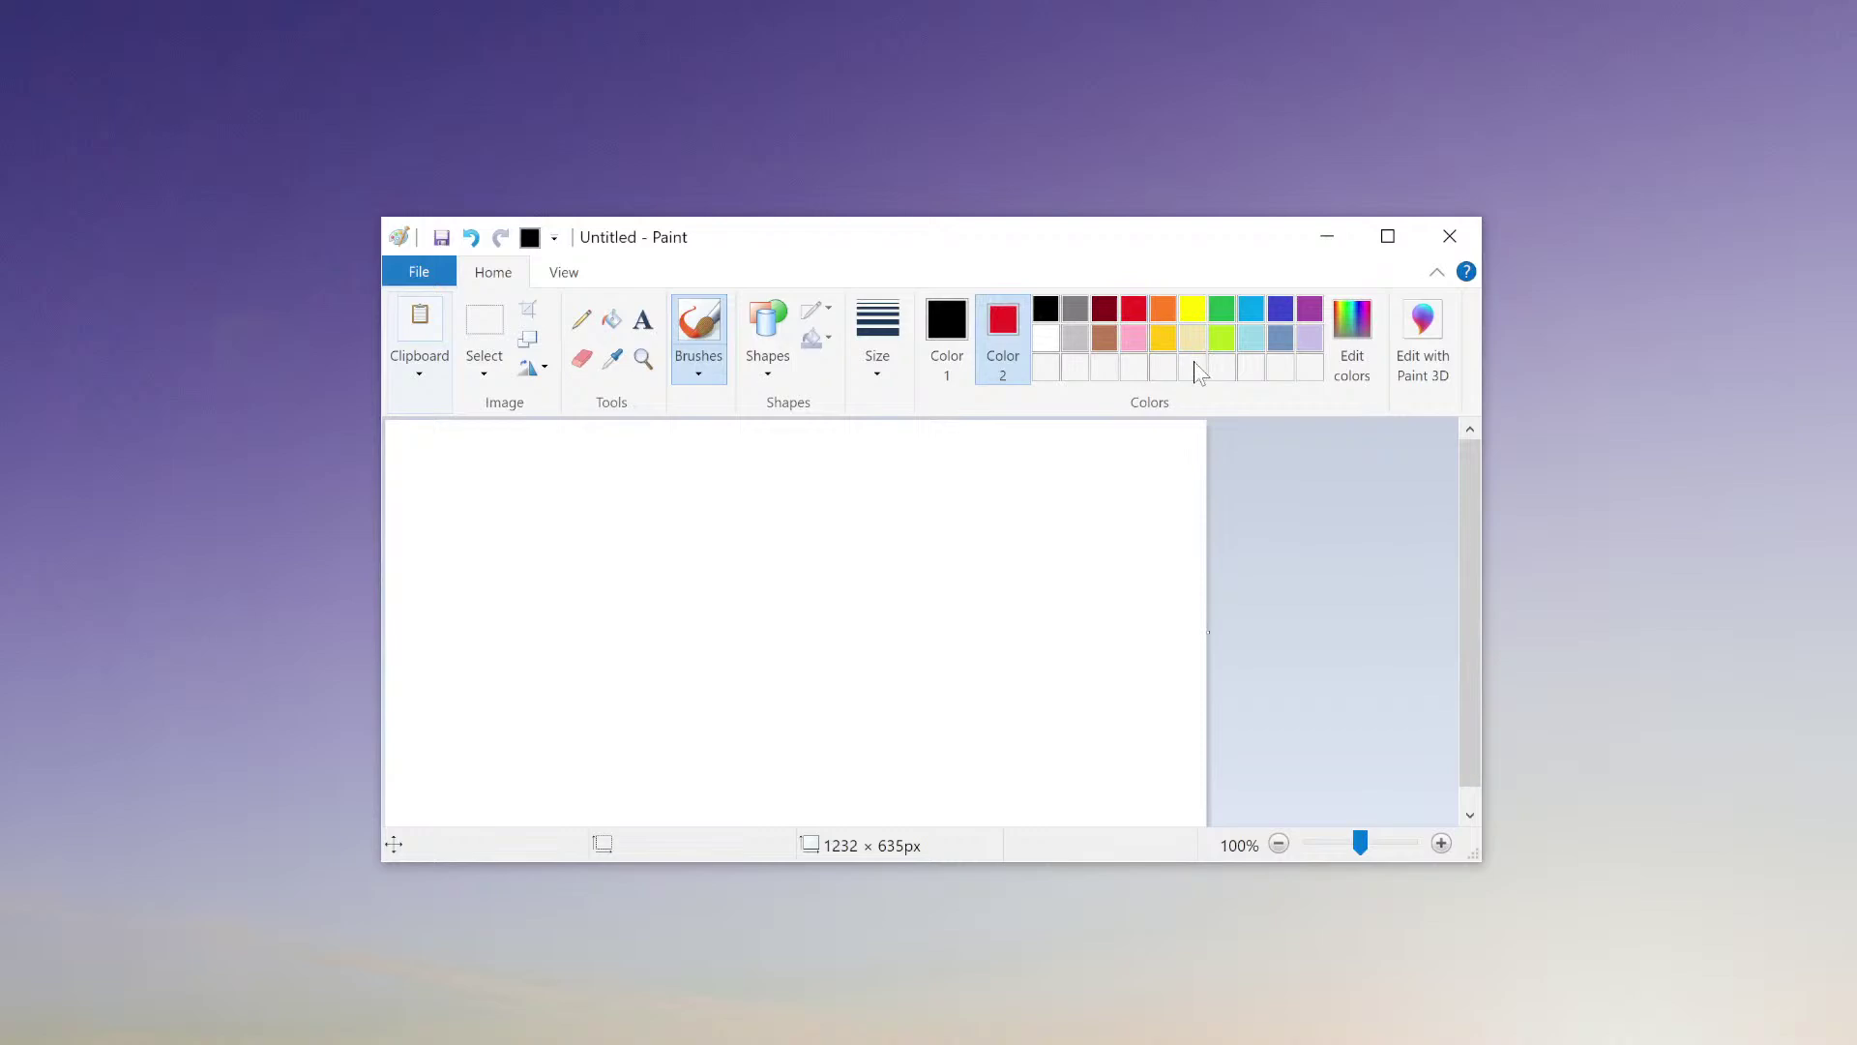
{"action": "left_click", "coordinate": [582, 358]}
{"action": "mouse_move", "coordinate": [733, 531]}
{"action": "left_mouse_down"}
{"action": "mouse_move", "coordinate": [892, 541]}
{"action": "mouse_move", "coordinate": [875, 585]}
{"action": "left_mouse_up"}
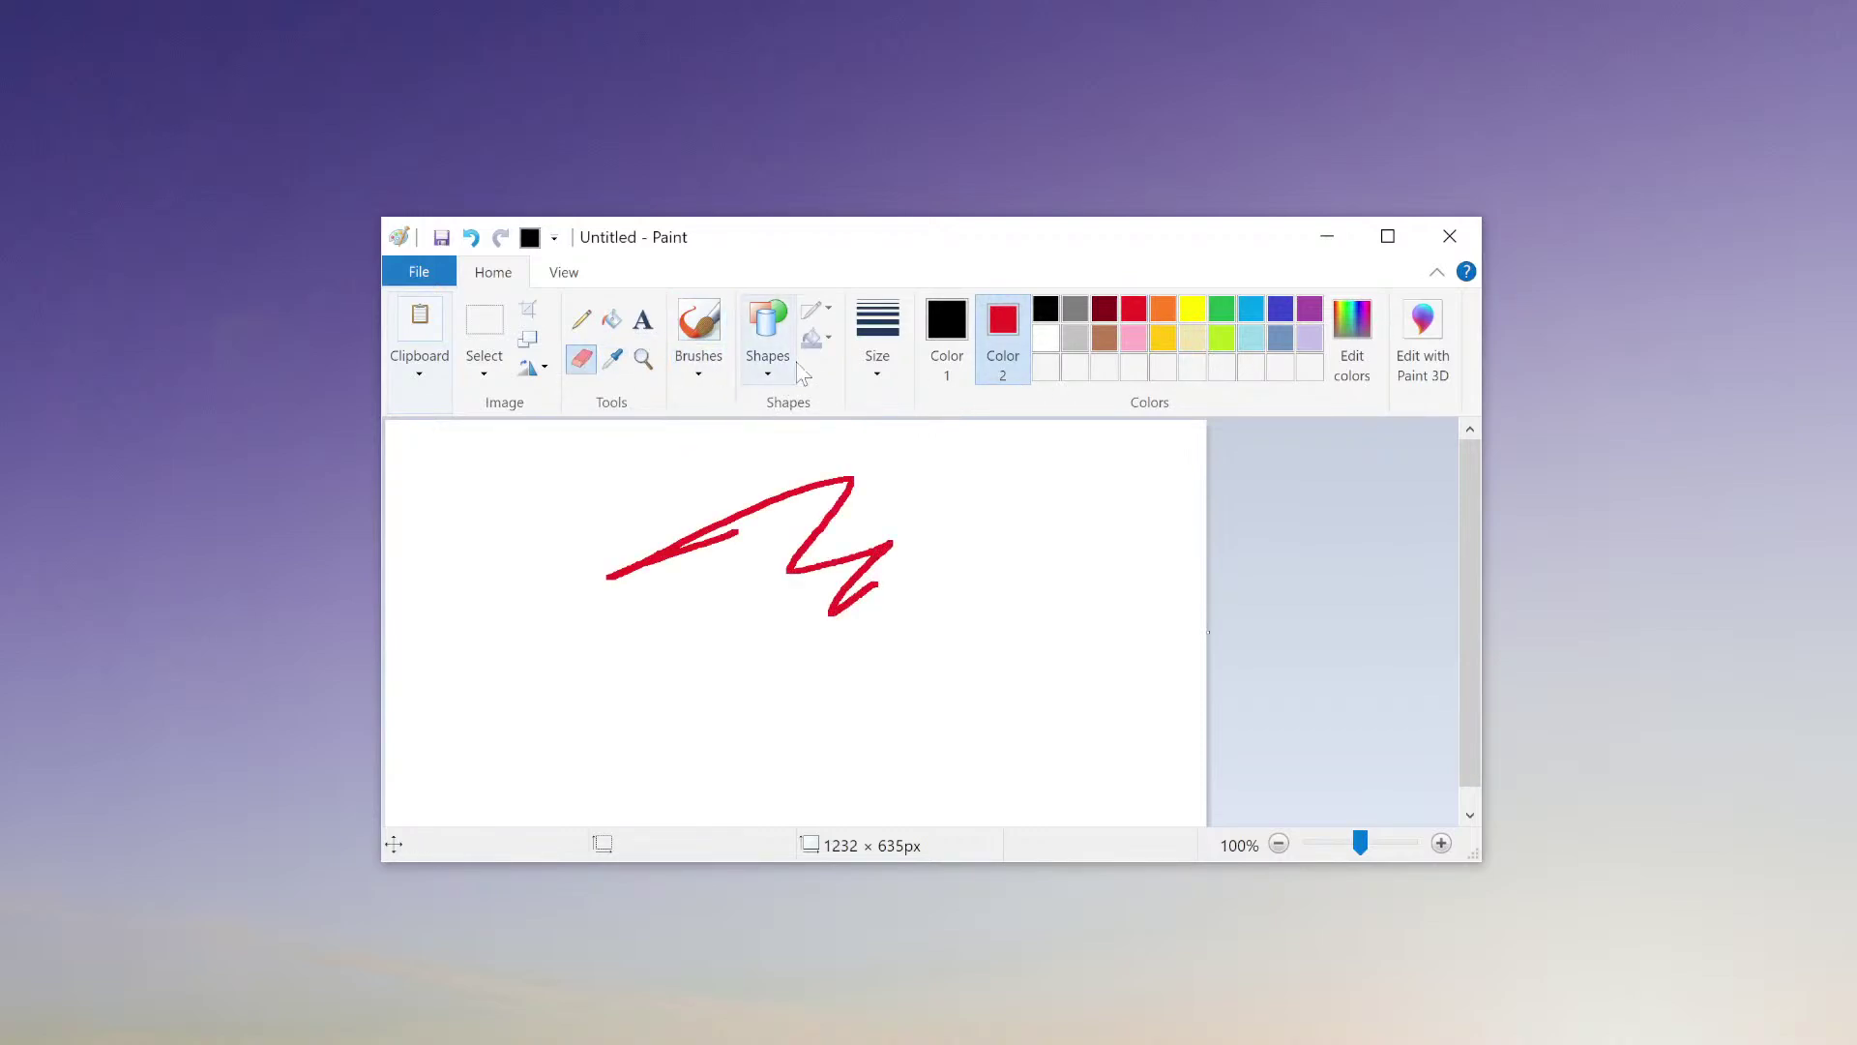
- Draw a small and a large oval with black outline and solid red fill on either side of the zigzag
{"action": "left_click", "coordinate": [783, 334]}
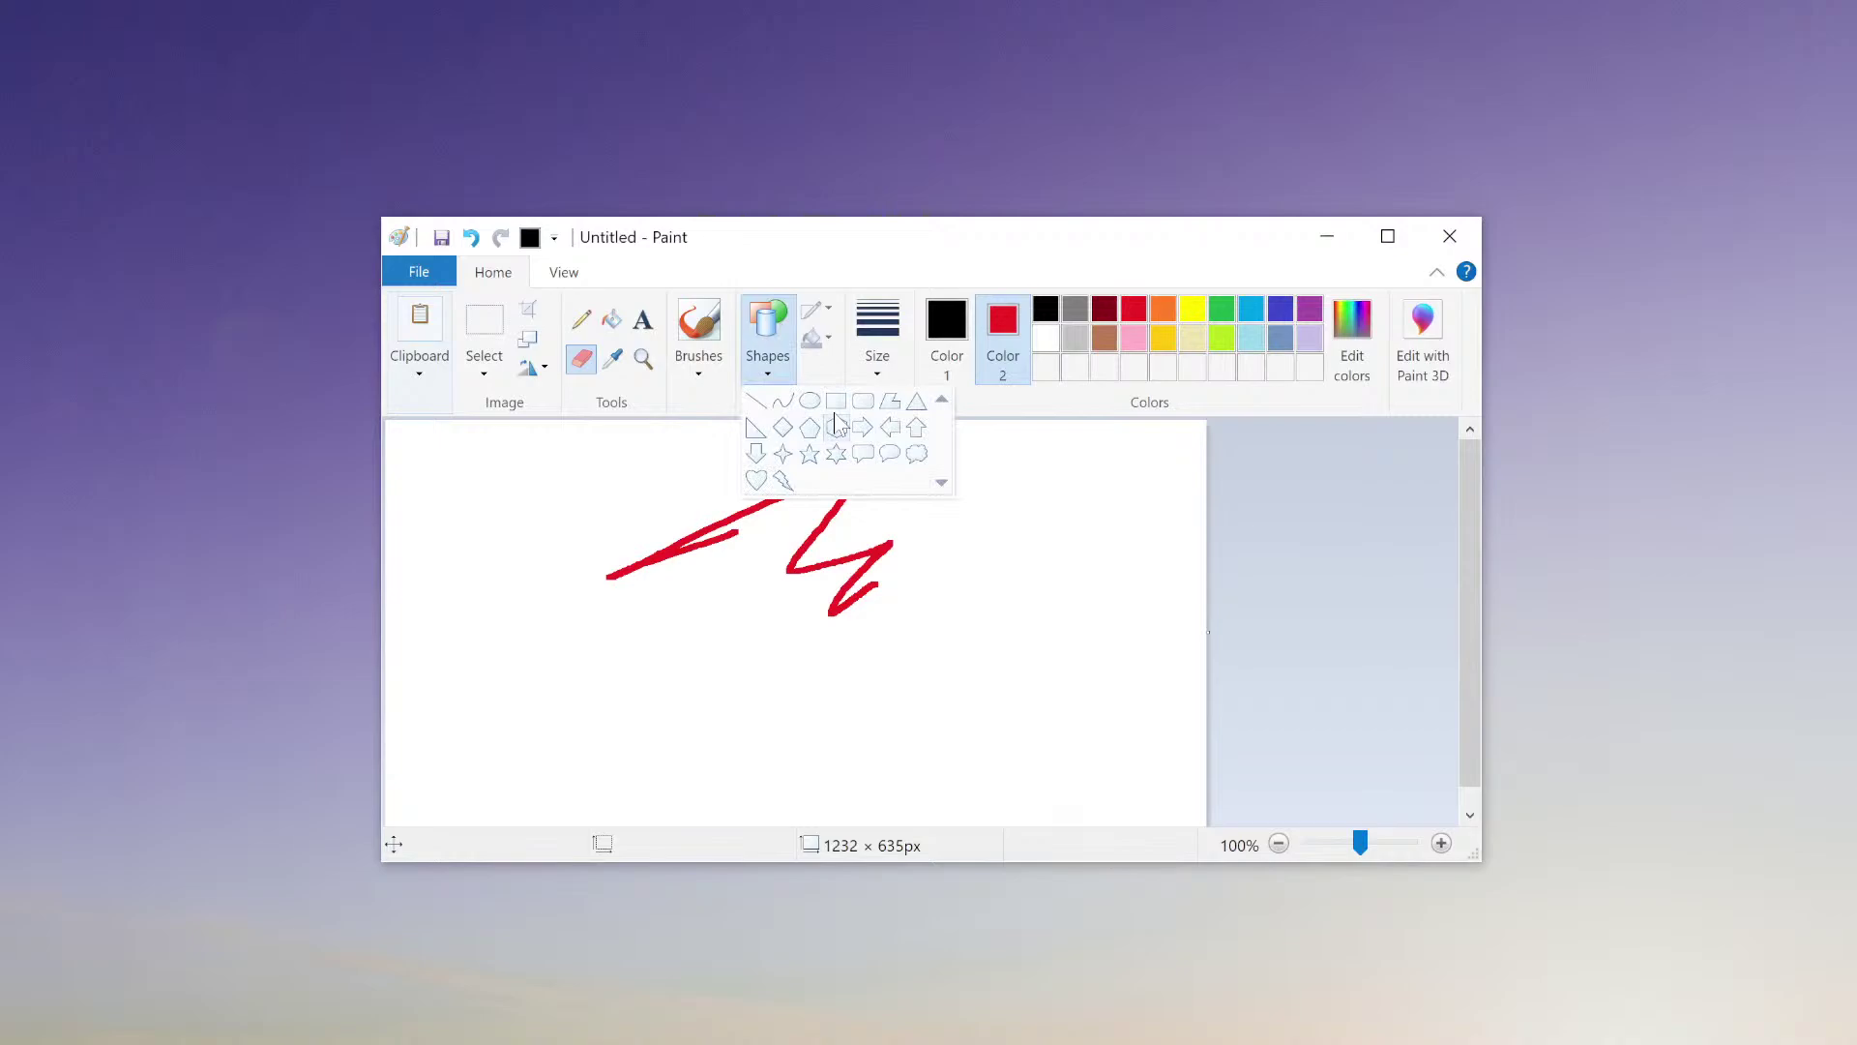
{"action": "left_click", "coordinate": [810, 401]}
{"action": "left_click", "coordinate": [888, 366]}
{"action": "left_click", "coordinate": [888, 366]}
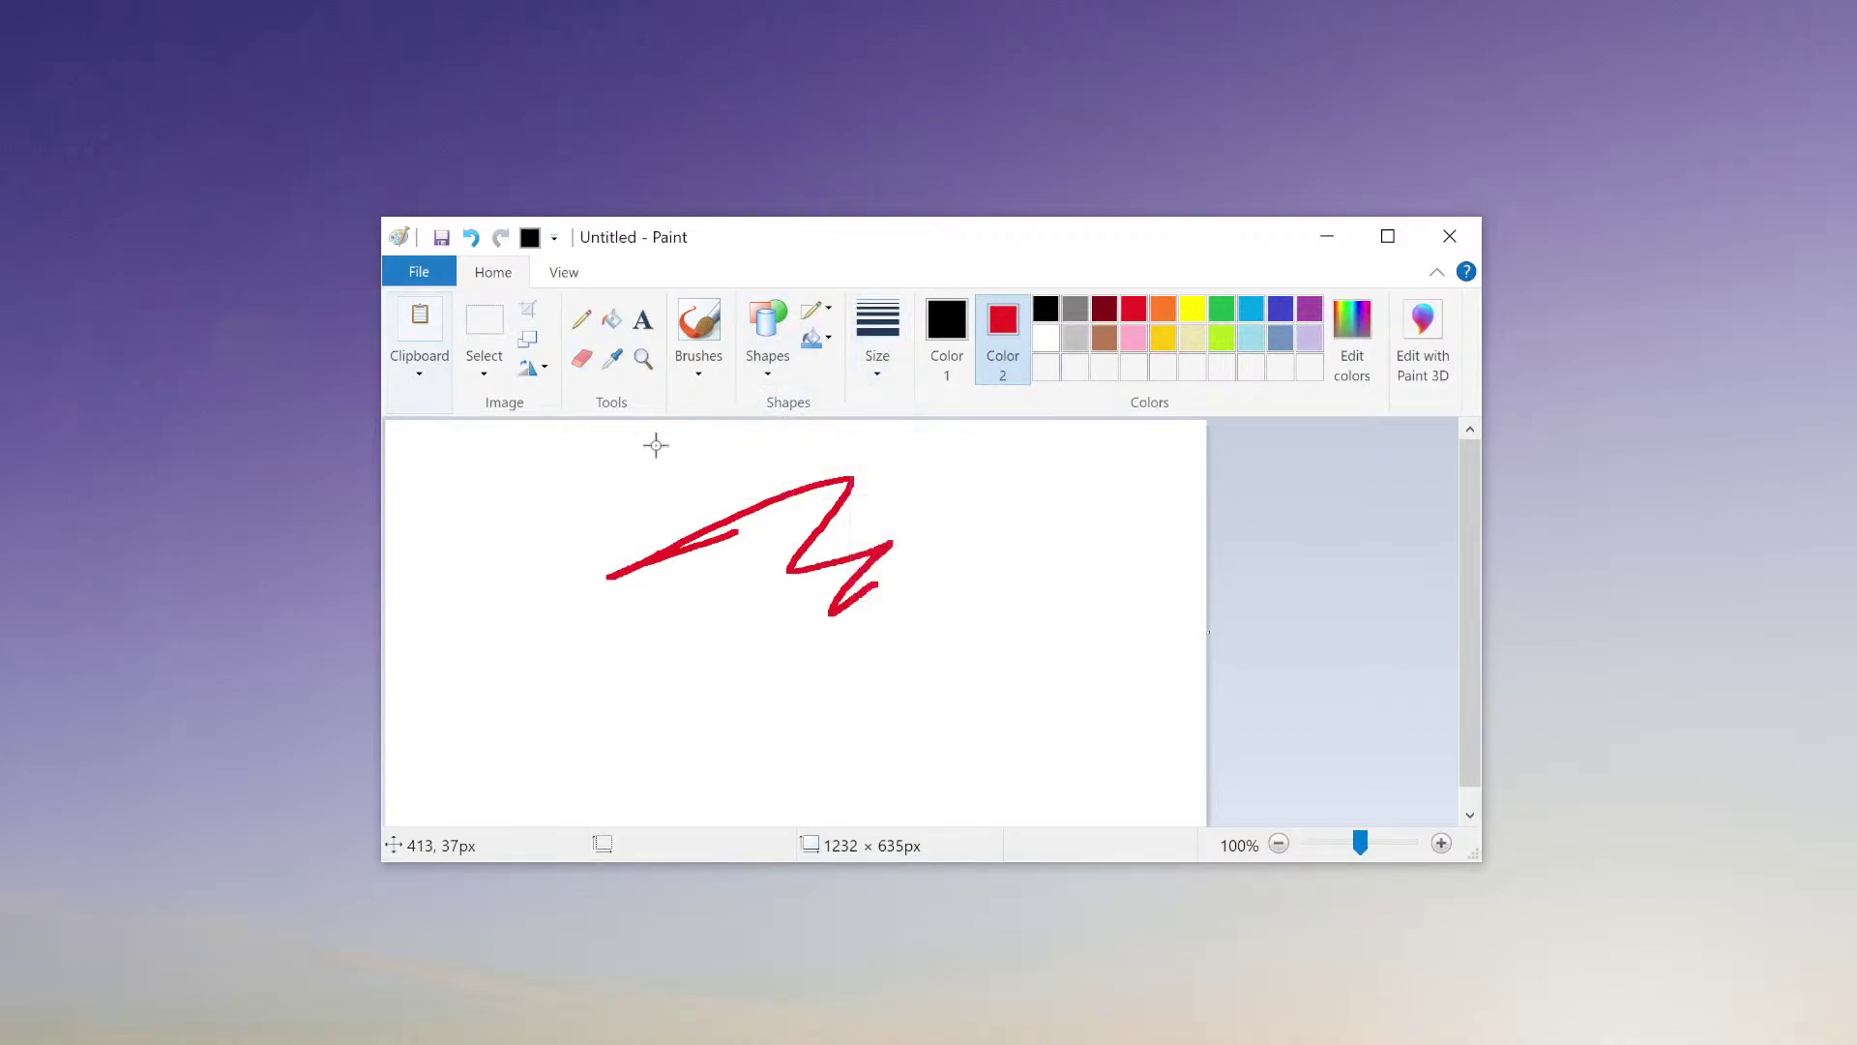
{"action": "left_click_drag", "start_coordinate": [545, 475], "coordinate": [617, 558]}
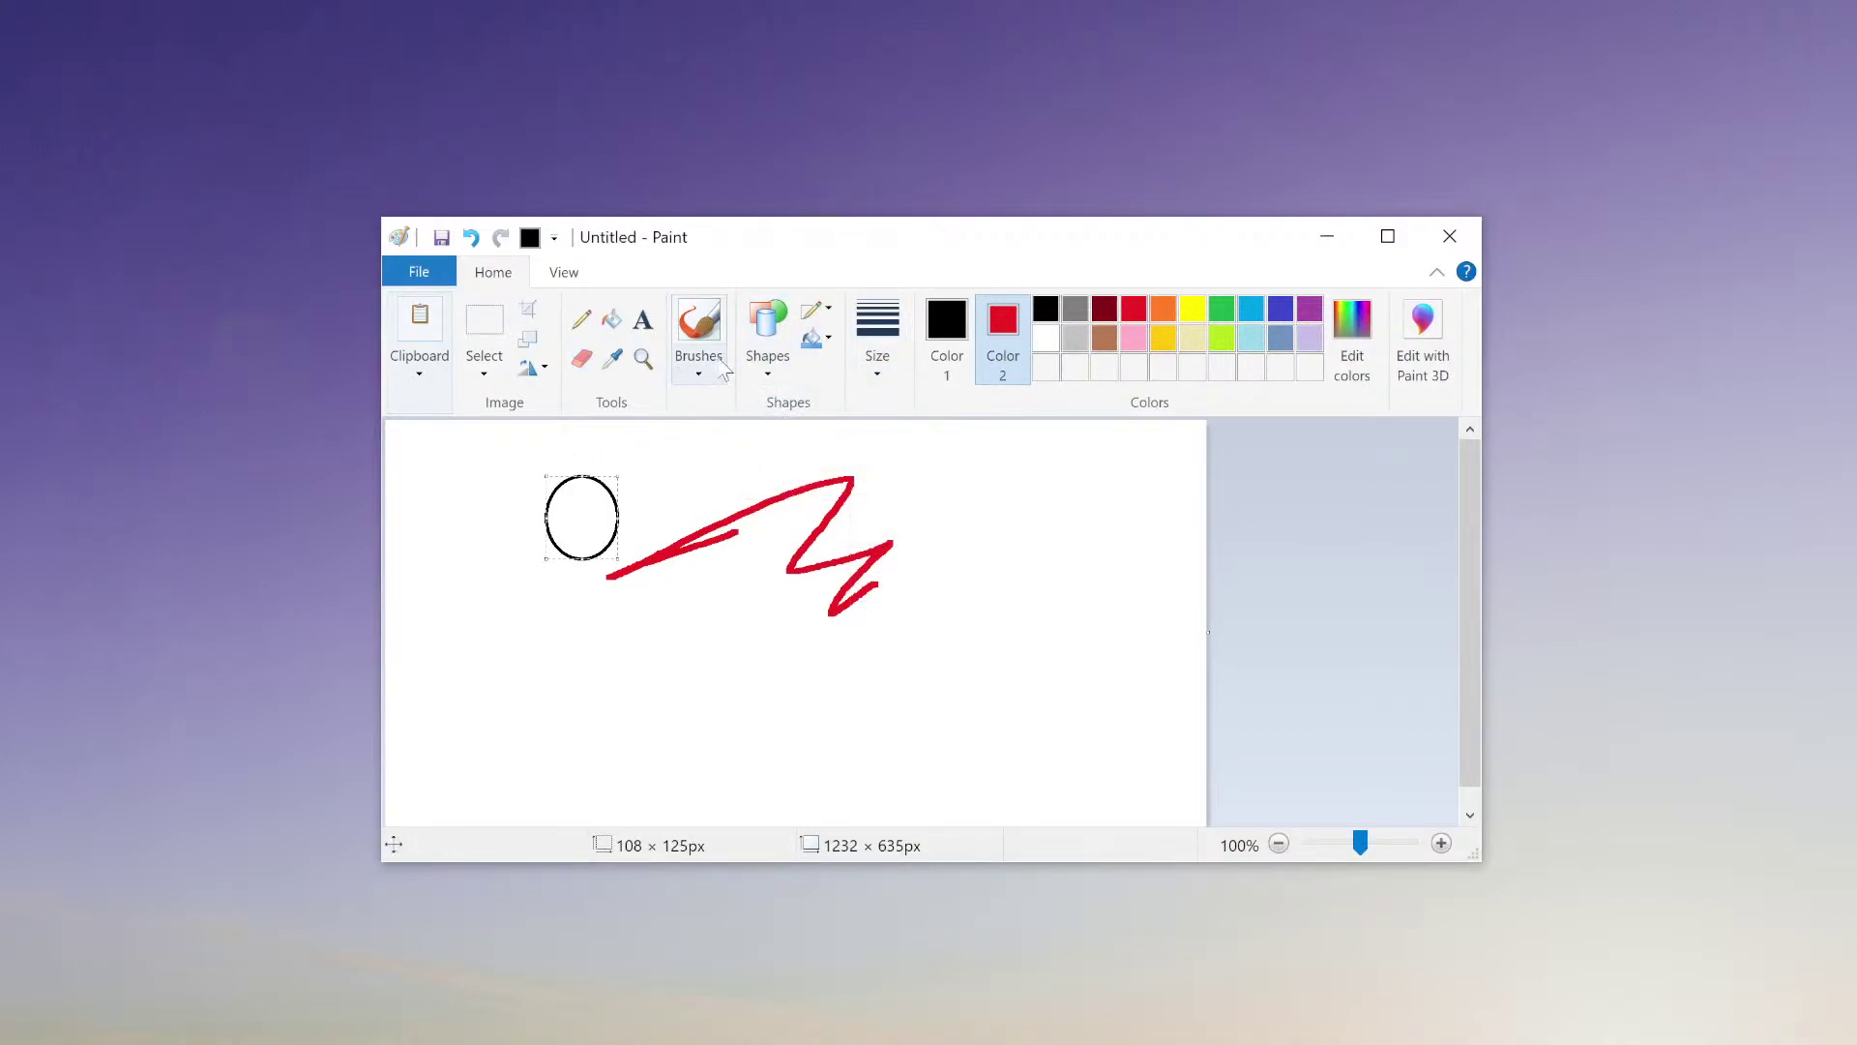
{"action": "left_click", "coordinate": [815, 338]}
{"action": "left_click", "coordinate": [855, 407]}
{"action": "left_click_drag", "start_coordinate": [948, 455], "coordinate": [1099, 593]}
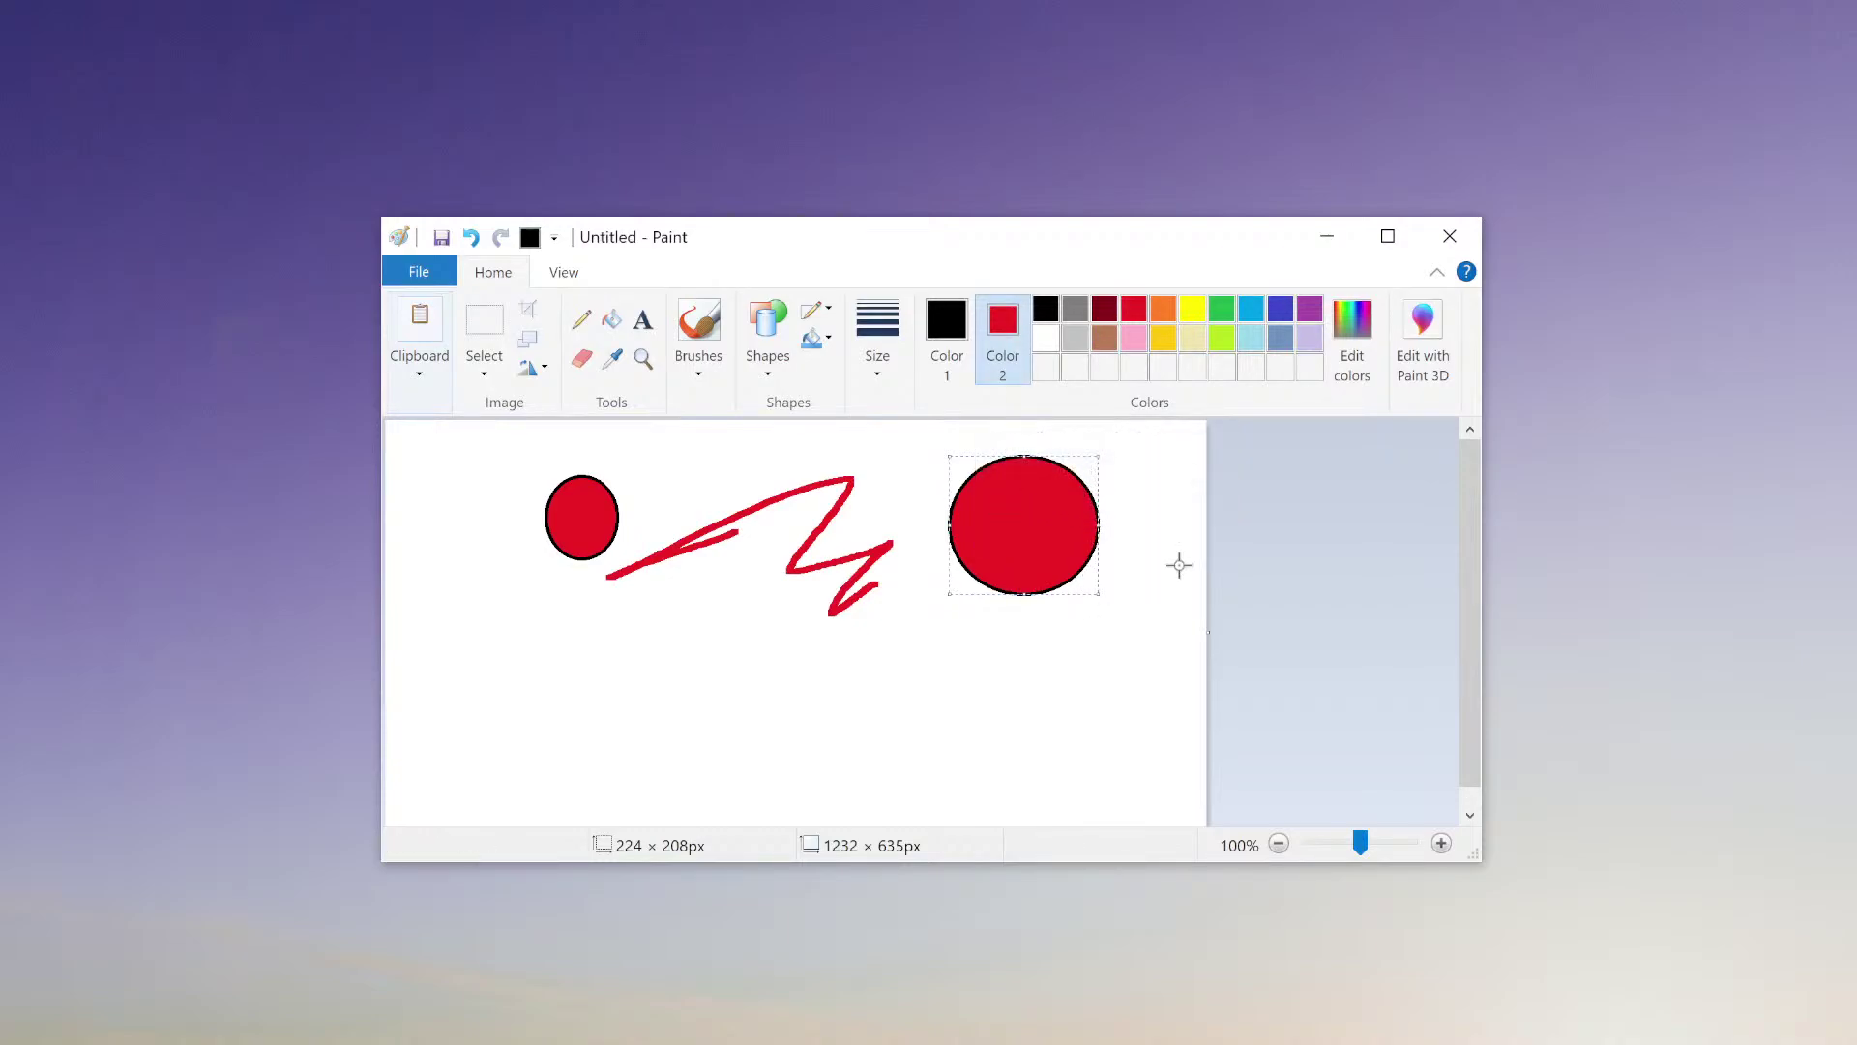
{"action": "left_click", "coordinate": [1211, 547]}
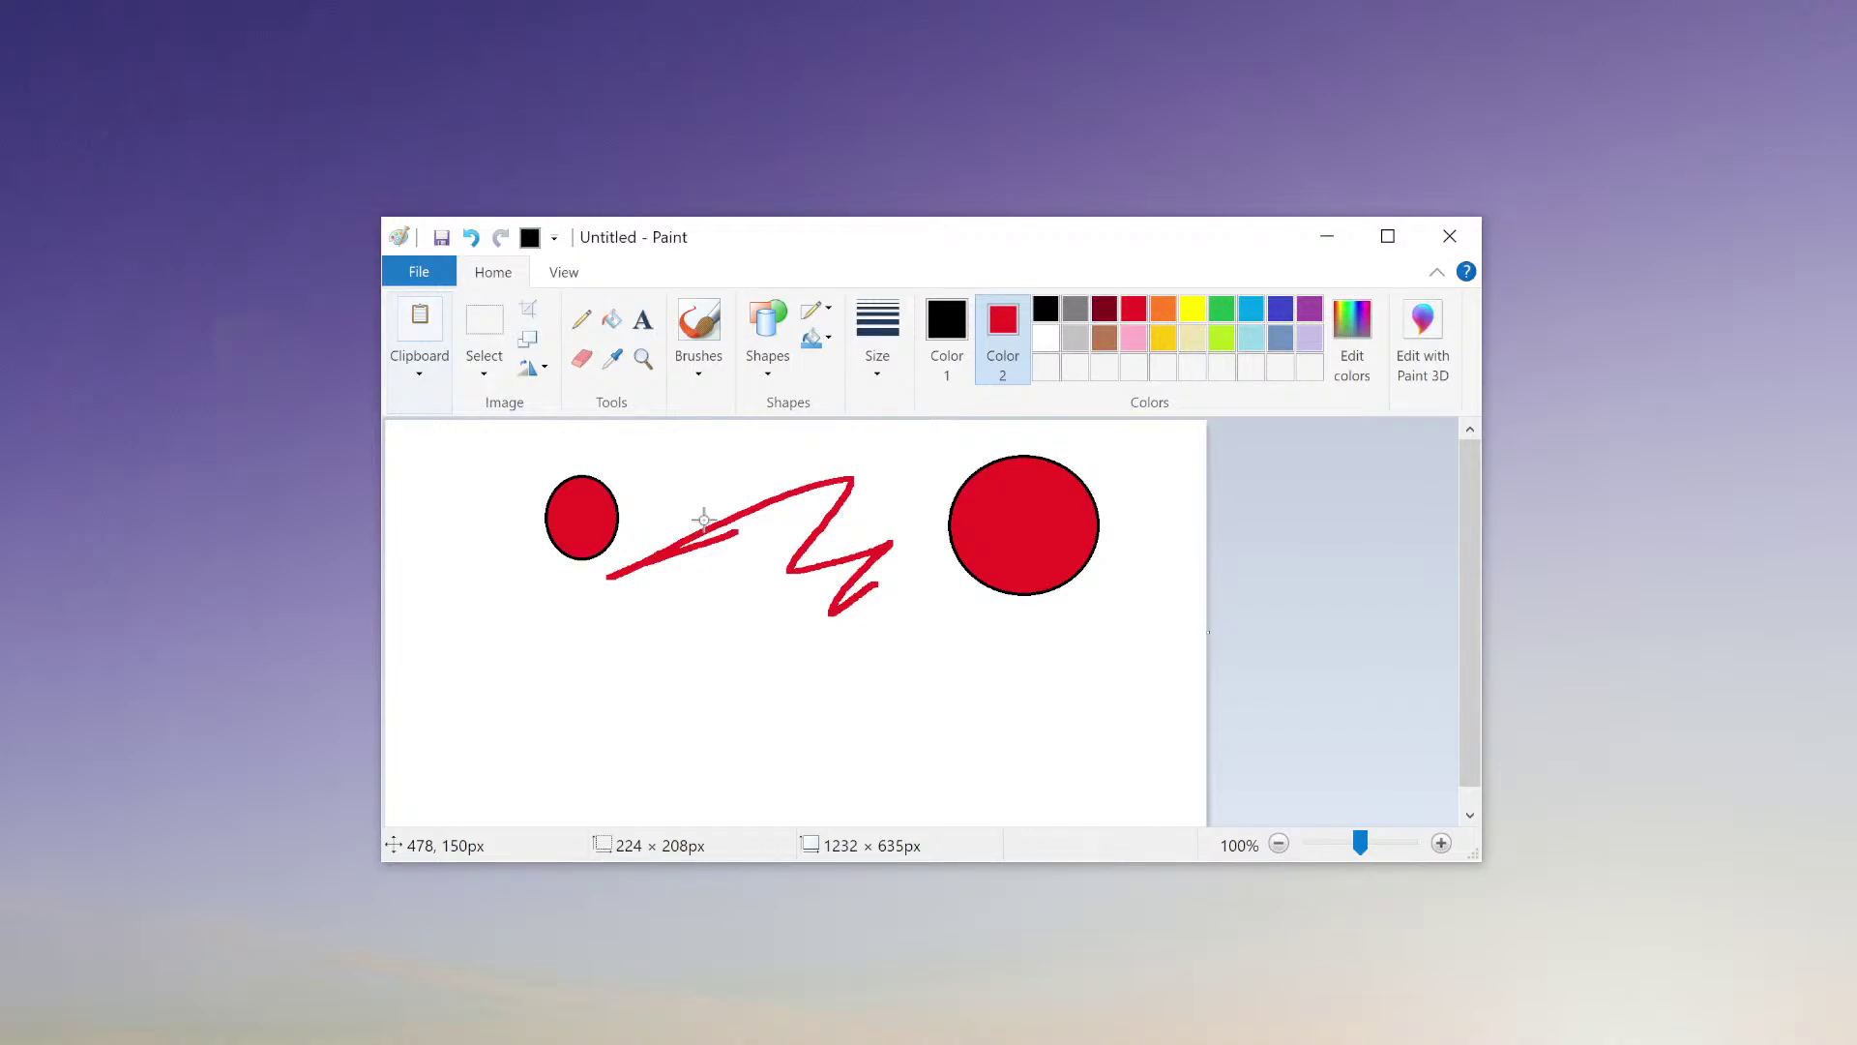
- Undo the drawings, then trial-paste the BOOSTEROID logo onto the Stray cover and undo it
{"action": "key", "text": "ctrl+z"}
{"action": "key", "text": "ctrl+z"}
{"action": "key", "text": "ctrl+z"}
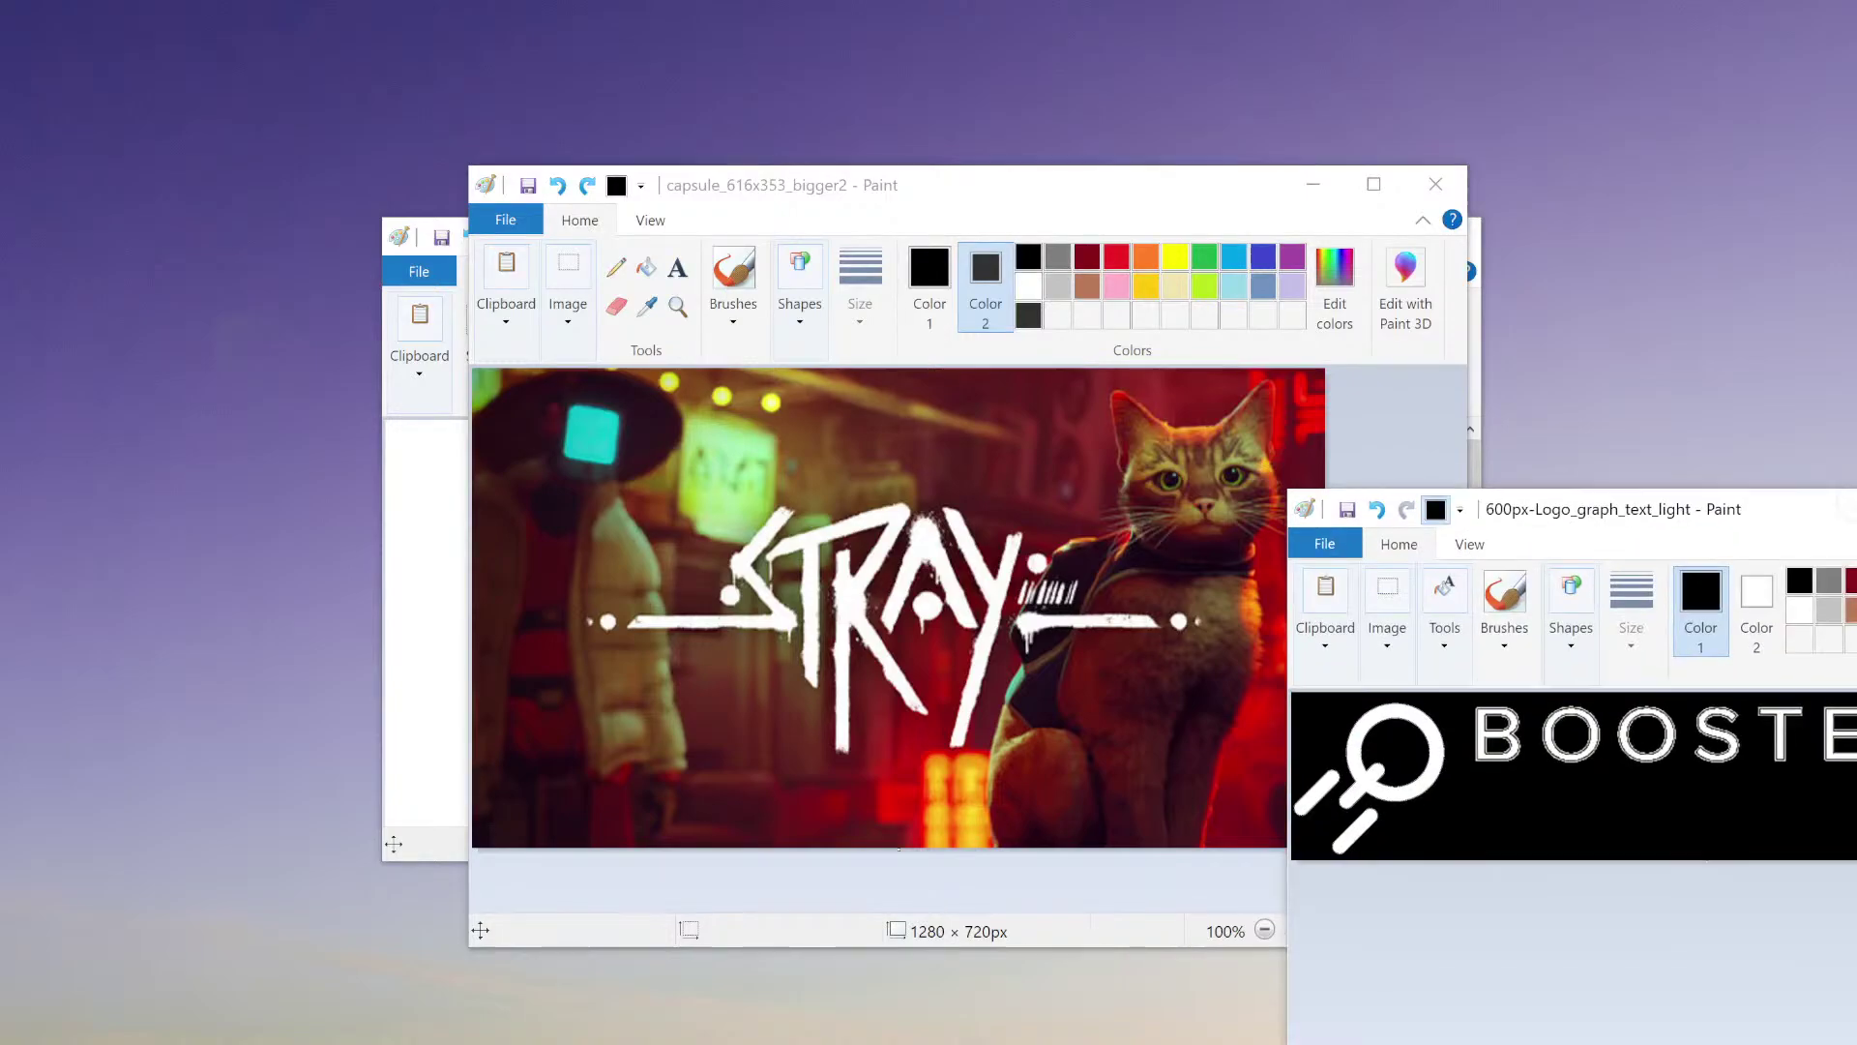
{"action": "mouse_move", "coordinate": [1838, 506]}
{"action": "left_mouse_down"}
{"action": "mouse_move", "coordinate": [1838, 573]}
{"action": "mouse_move", "coordinate": [914, 362]}
{"action": "mouse_move", "coordinate": [940, 268]}
{"action": "mouse_move", "coordinate": [827, 394]}
{"action": "mouse_move", "coordinate": [727, 448]}
{"action": "mouse_move", "coordinate": [740, 472]}
{"action": "left_mouse_up"}
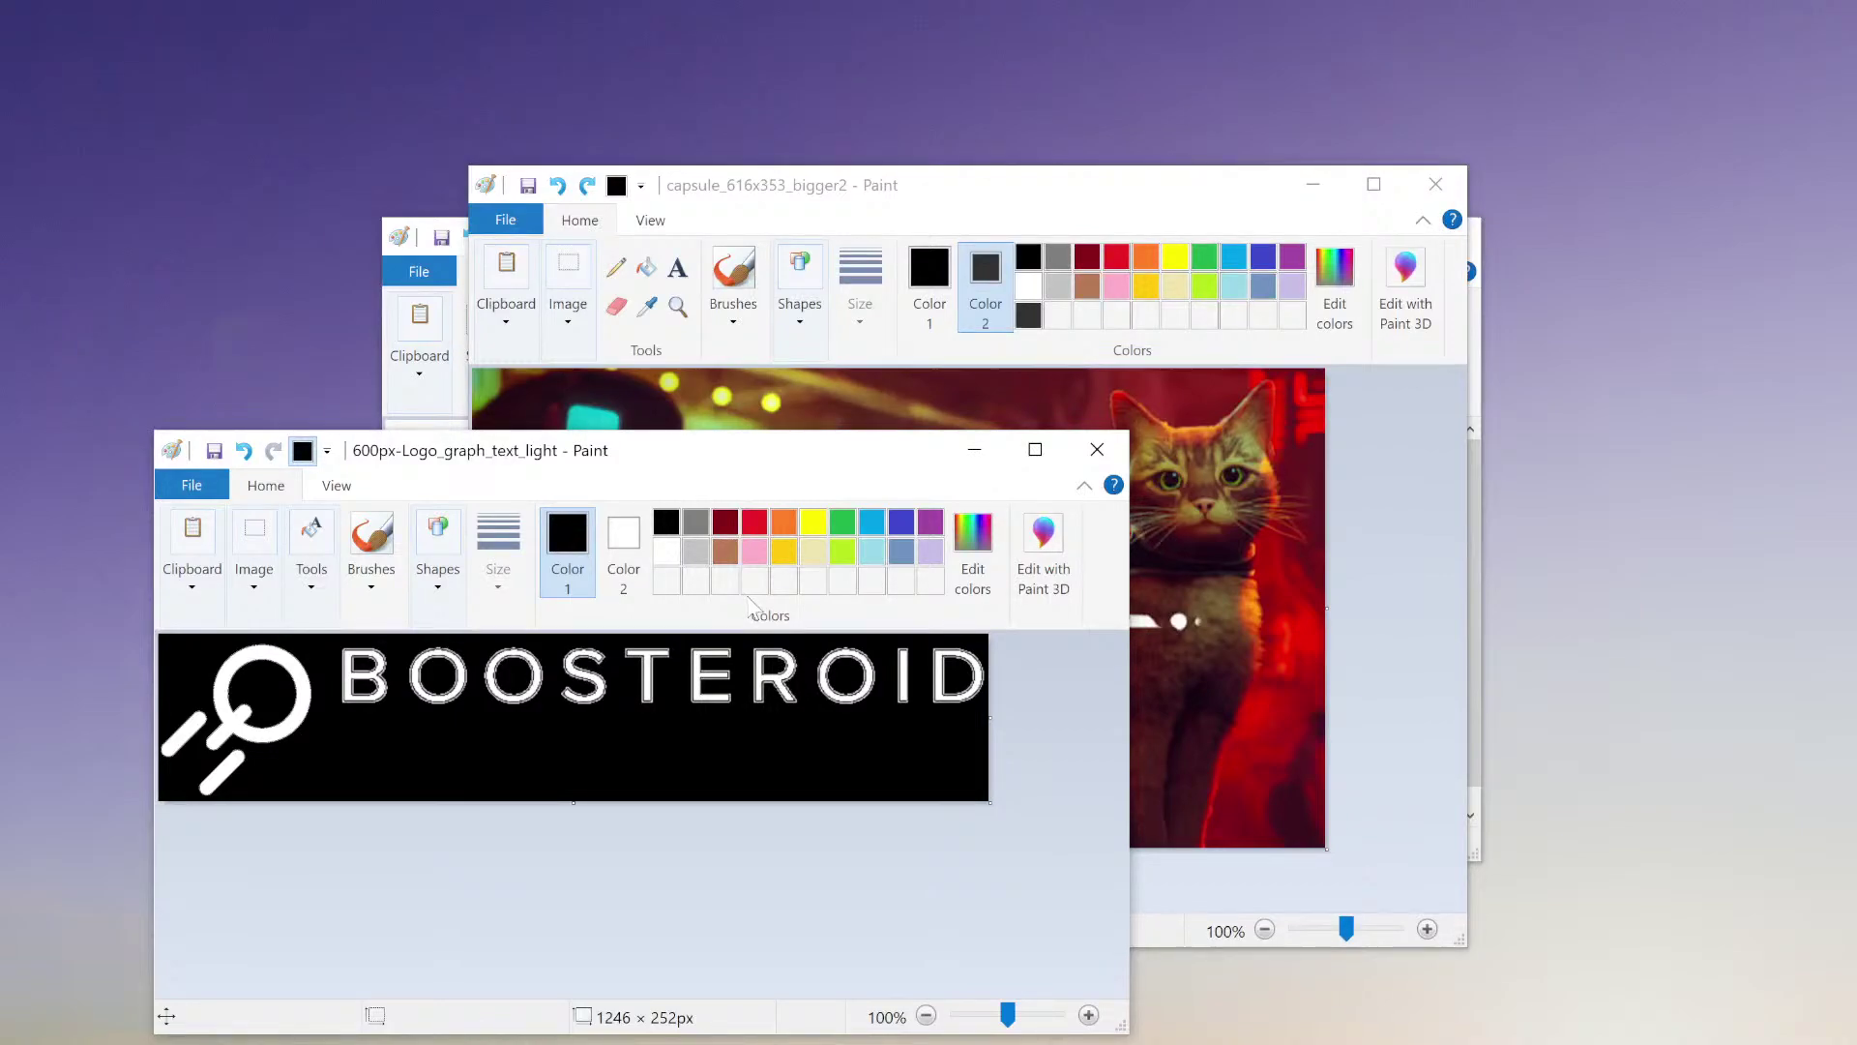
{"action": "key", "text": "ctrl+a"}
{"action": "left_click", "coordinate": [948, 214]}
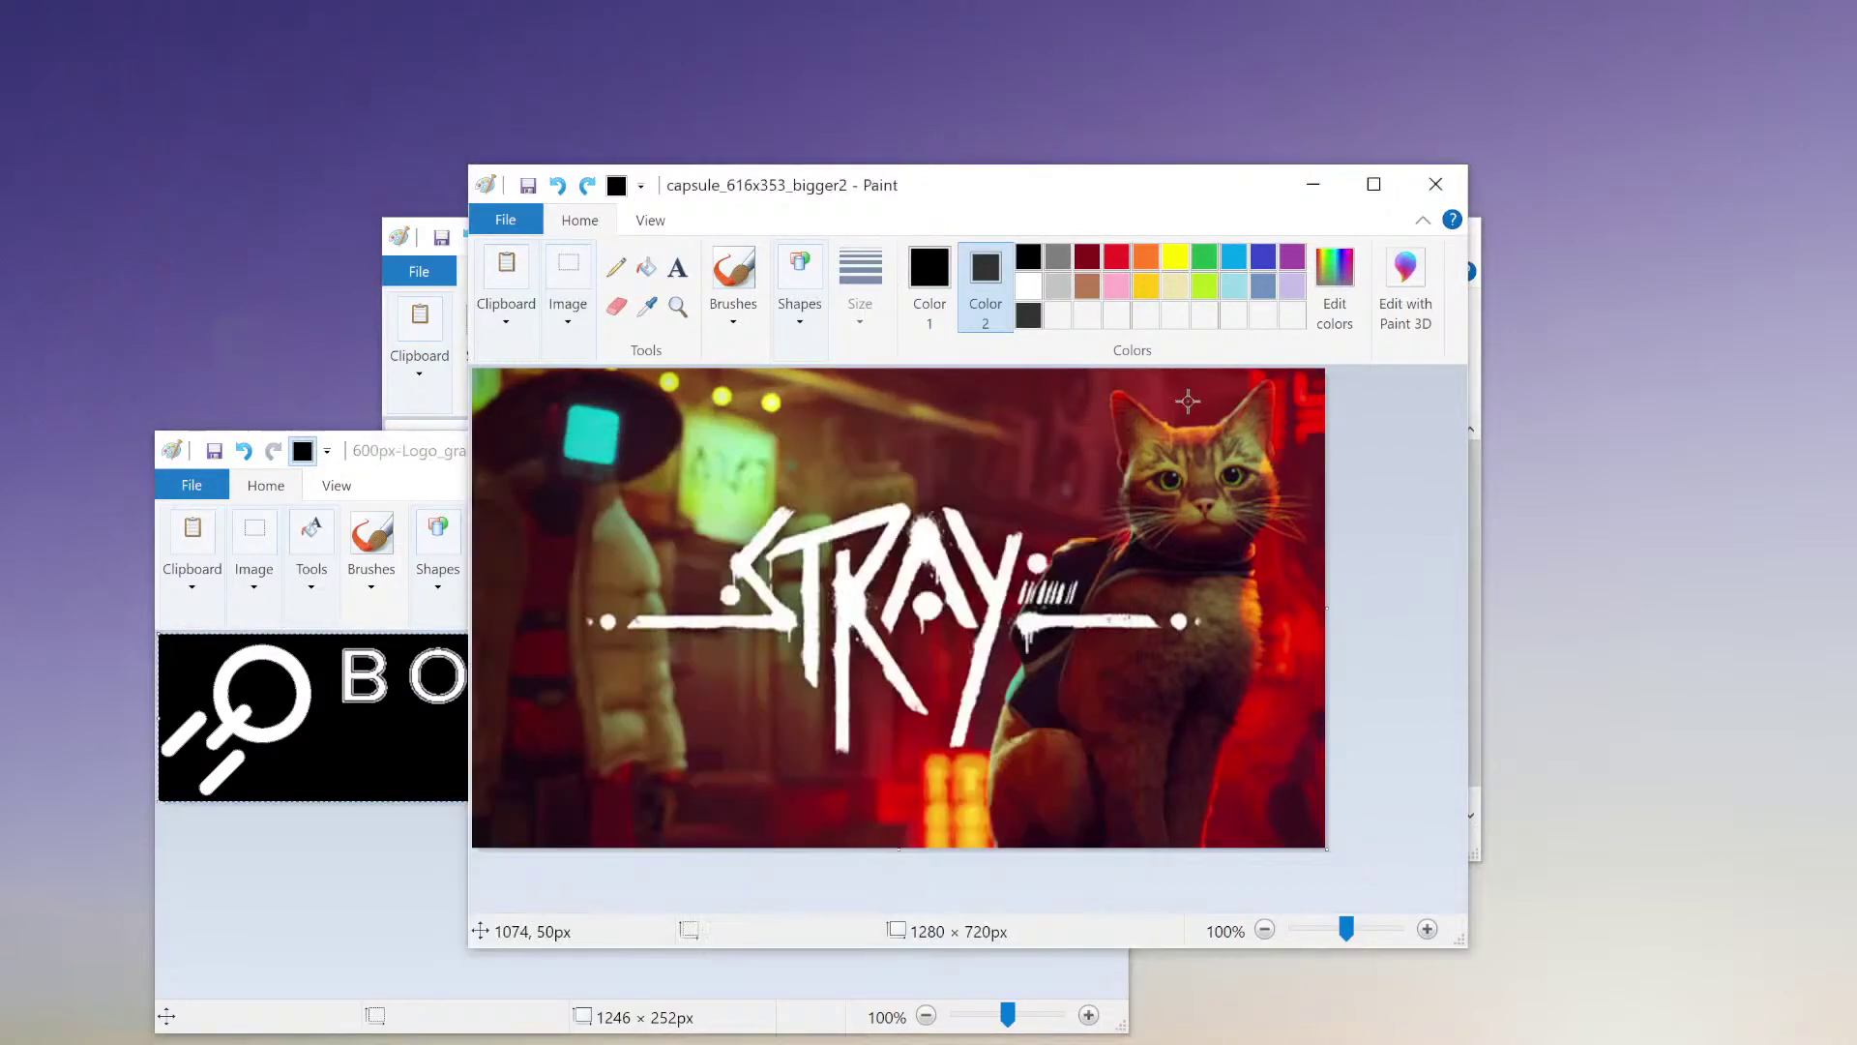
{"action": "key", "text": "ctrl+v"}
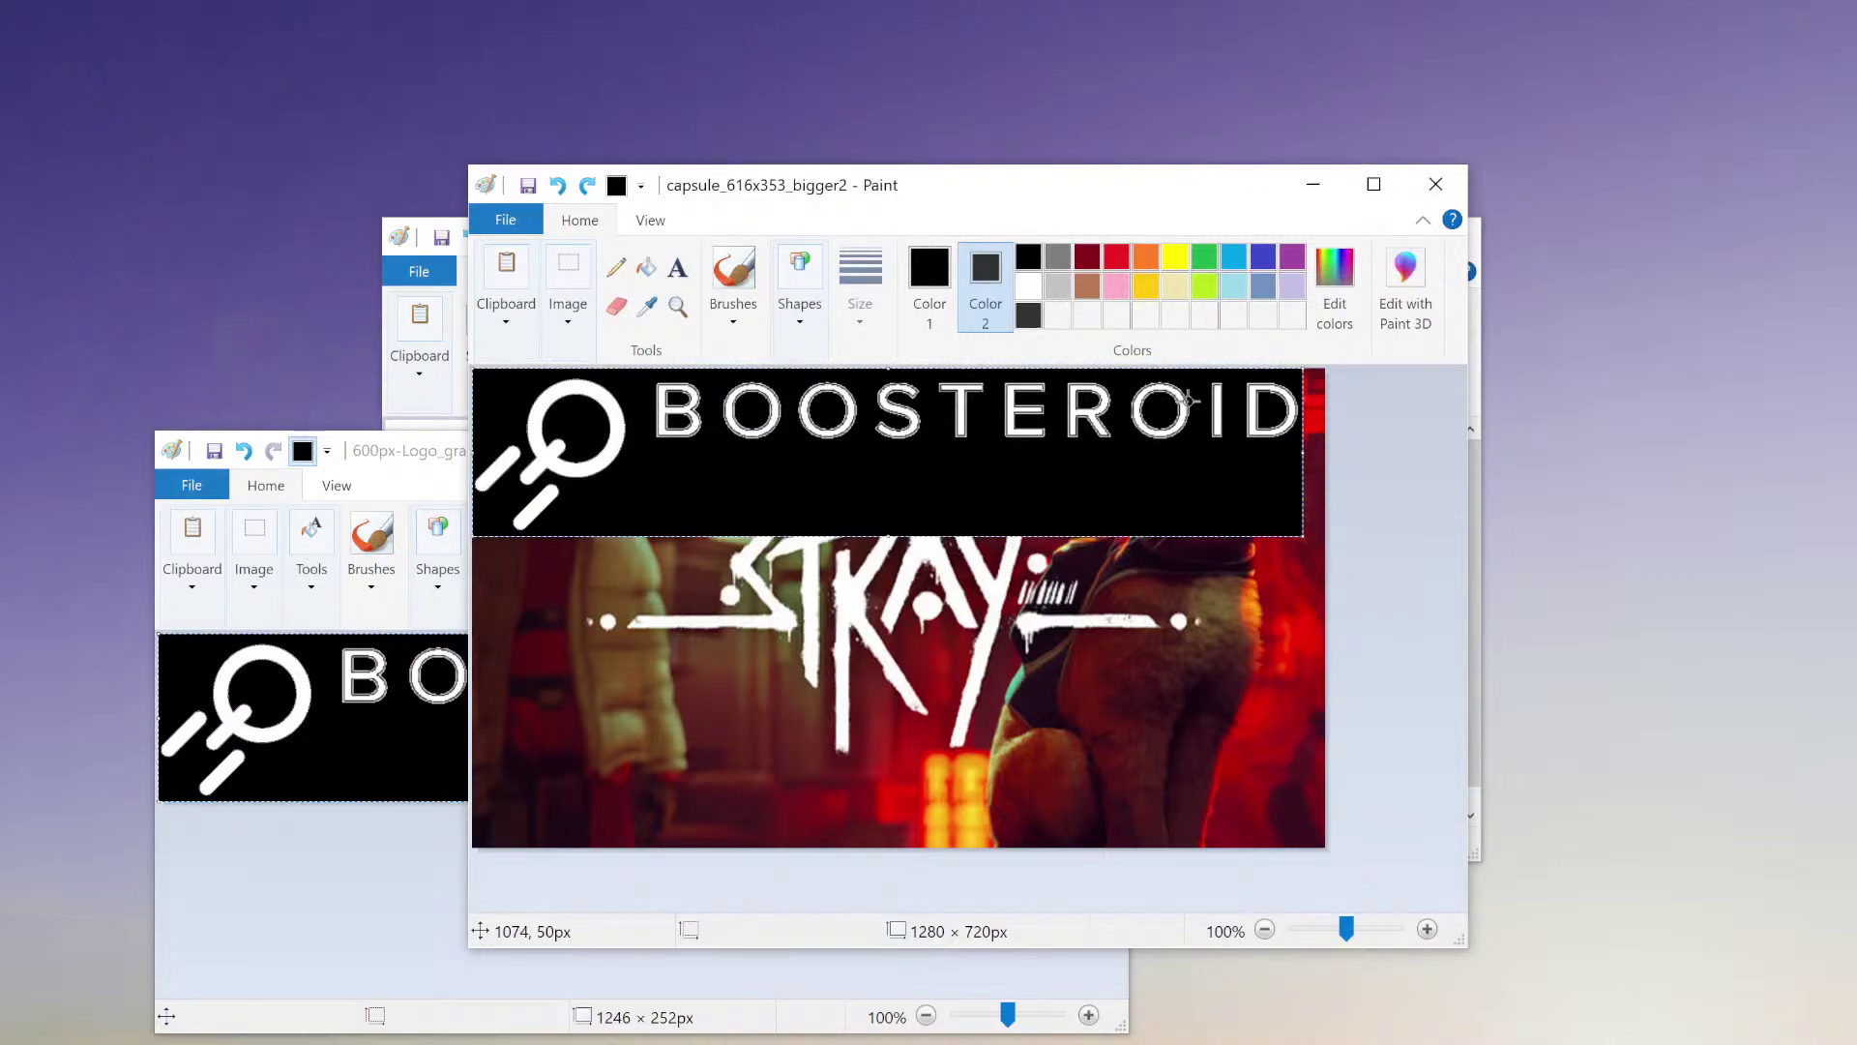
{"action": "key", "text": "ctrl+z"}
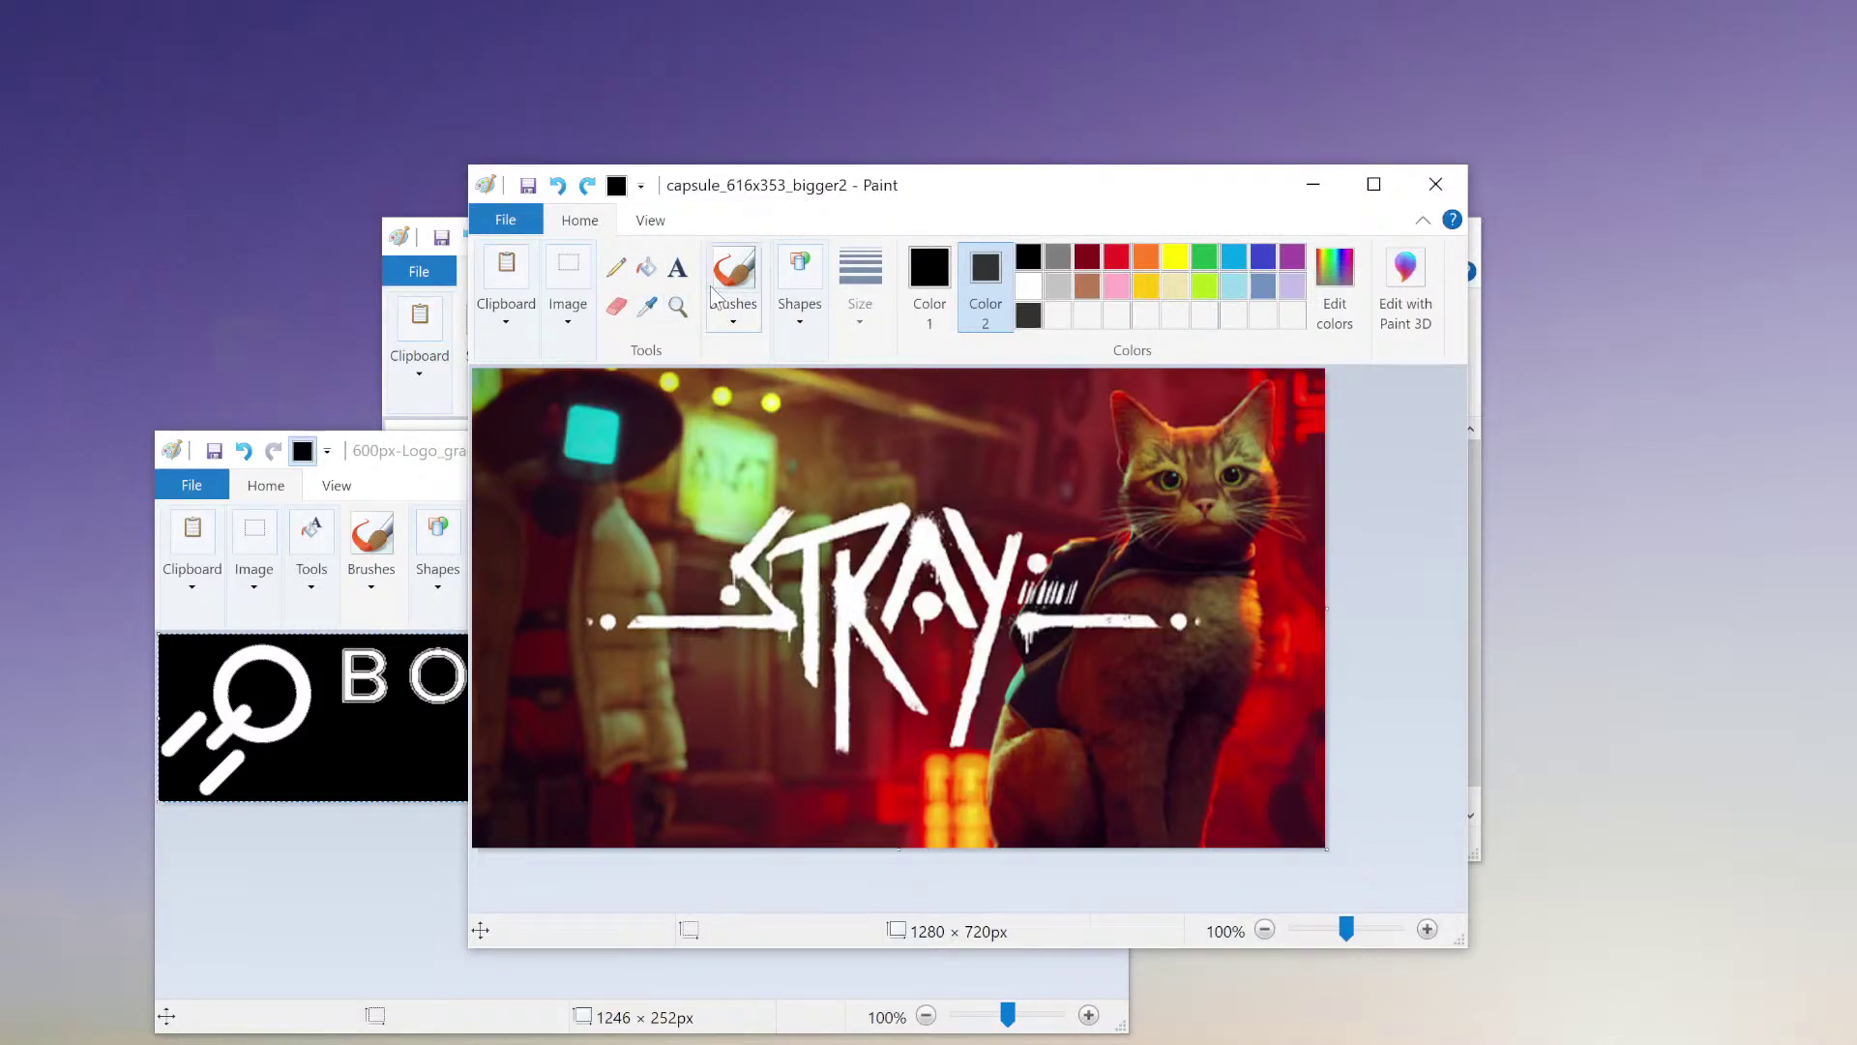
- Toggle Transparent selection in the cover window, then trial-paste the logo and undo it
{"action": "left_click", "coordinate": [568, 319]}
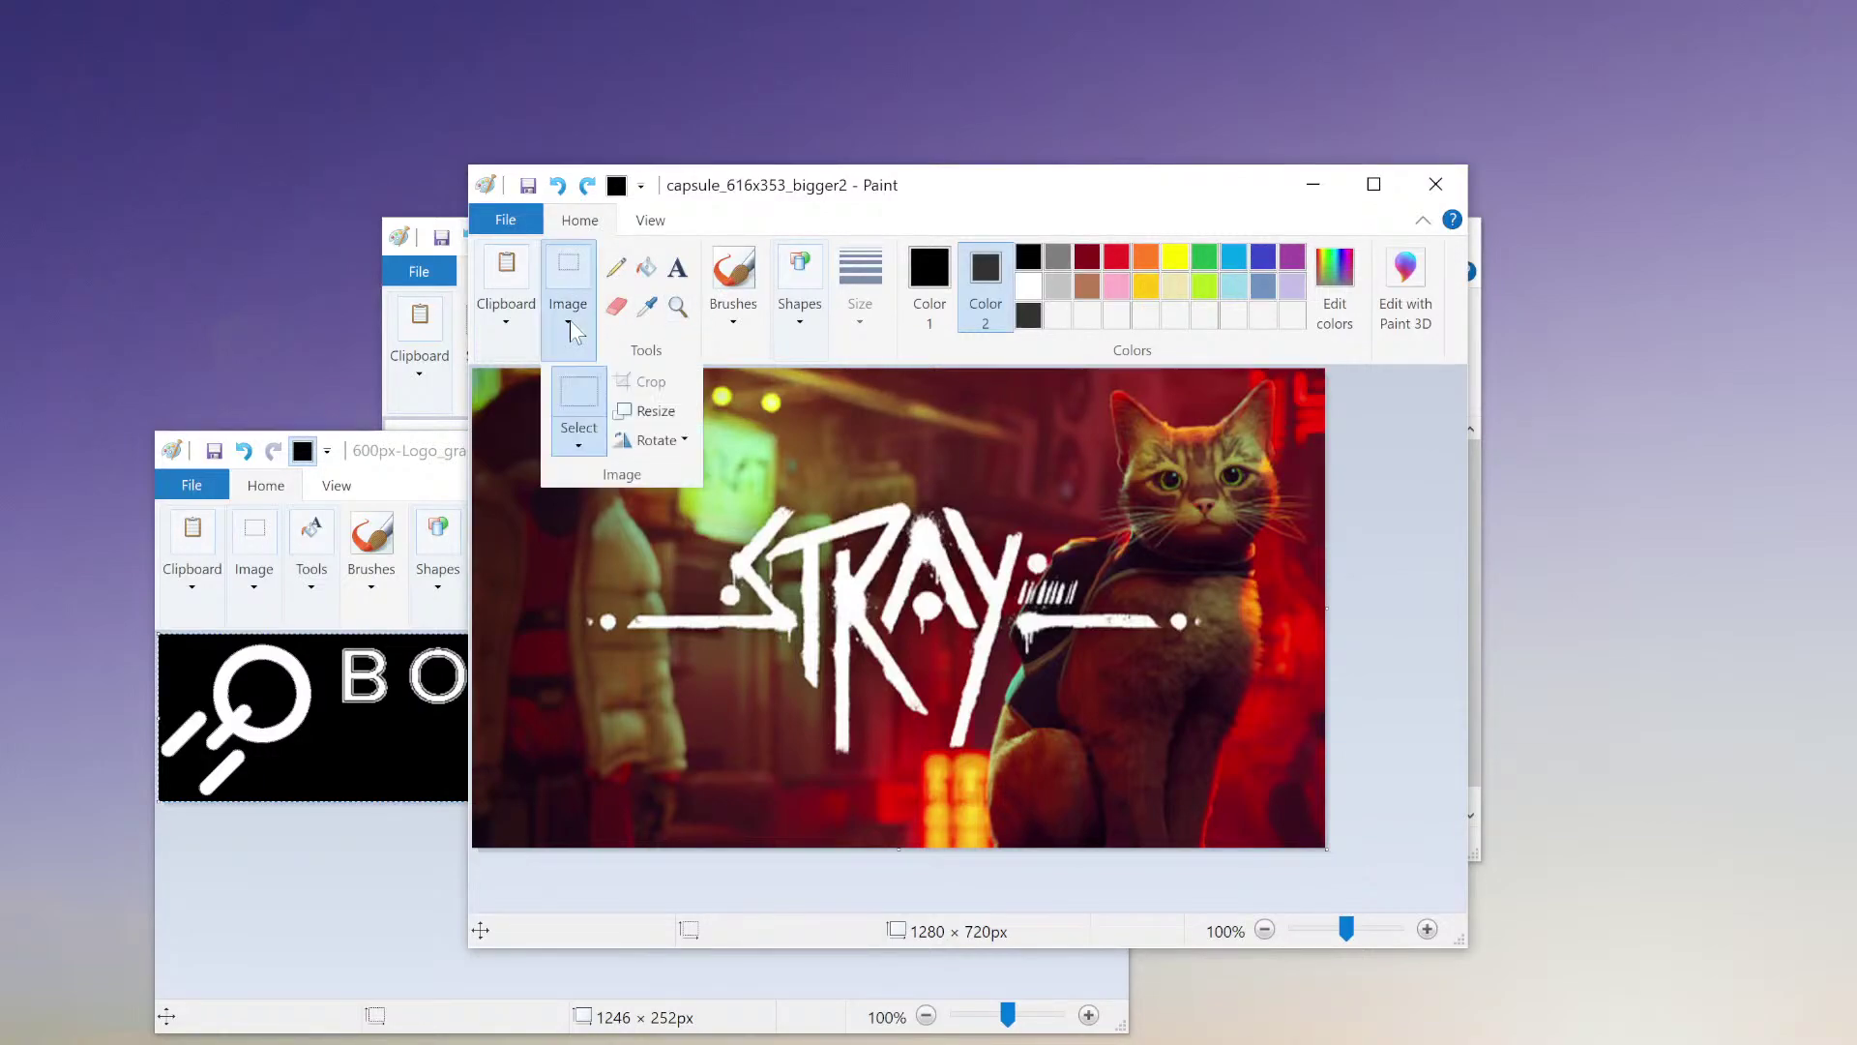
{"action": "left_click", "coordinate": [578, 438]}
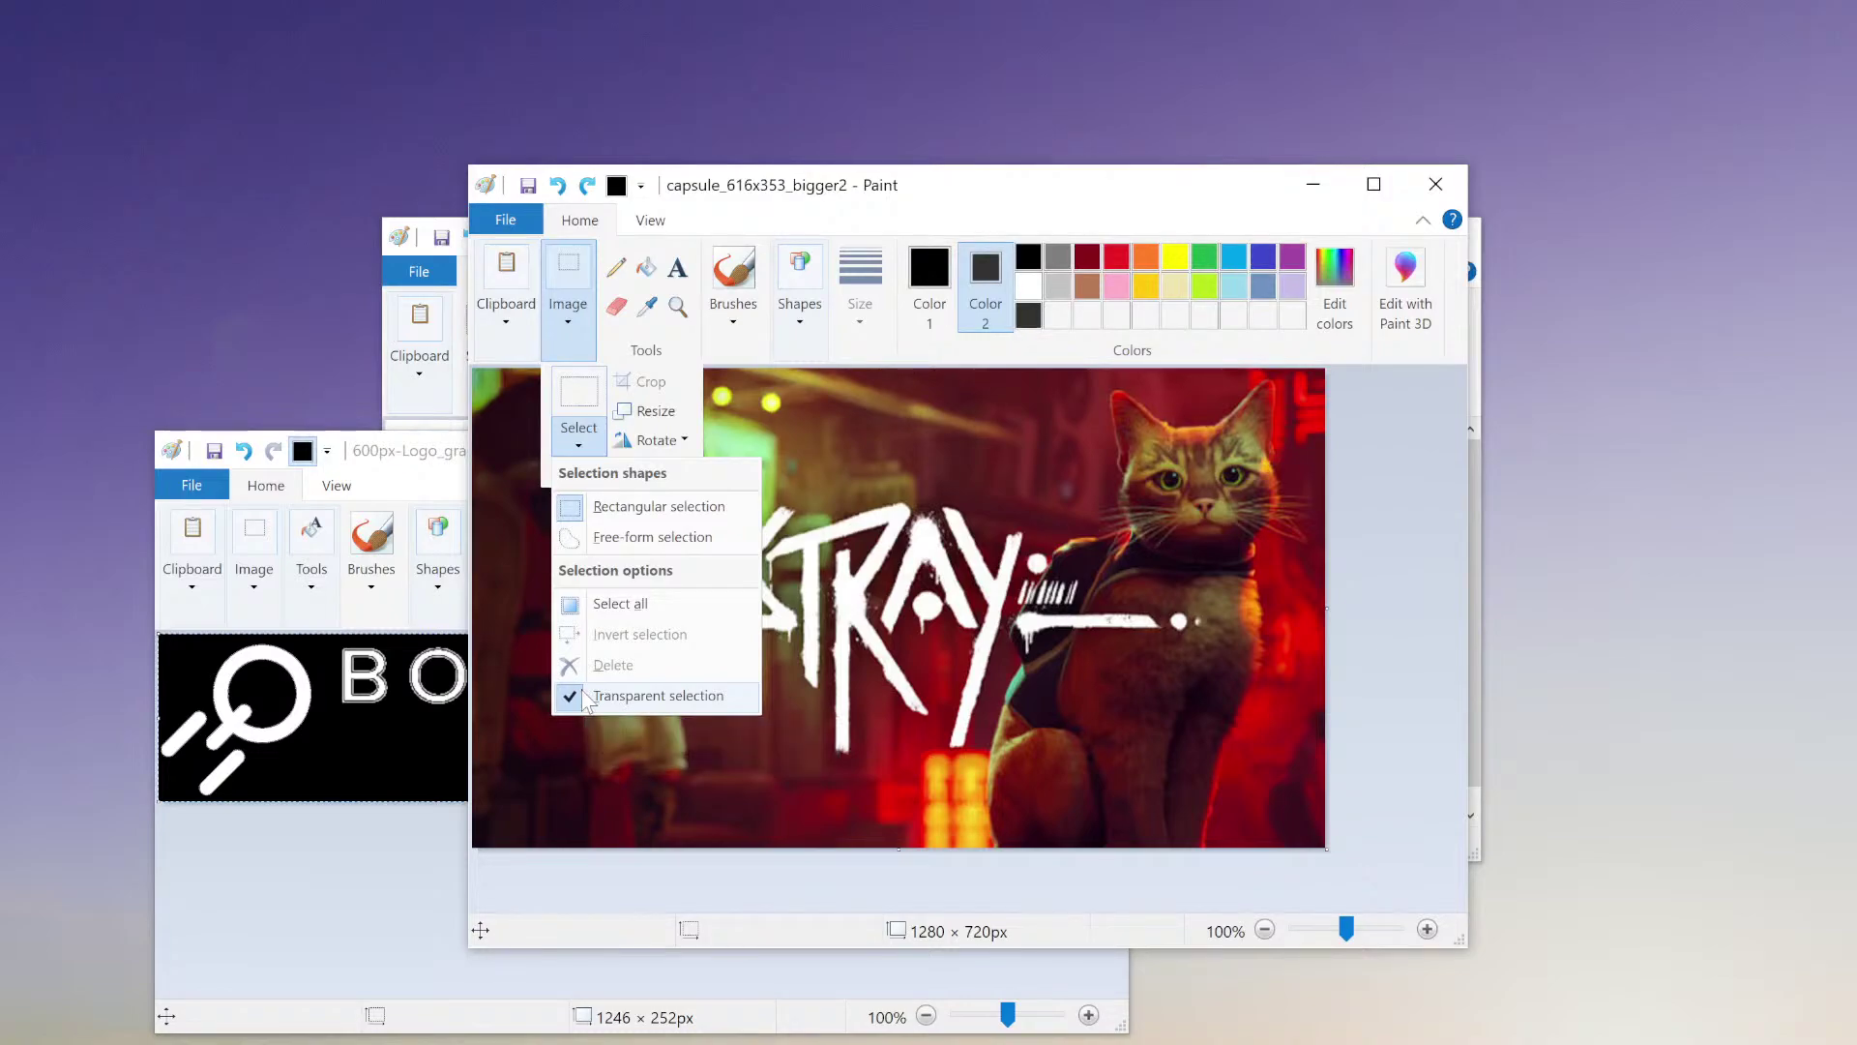
{"action": "left_click", "coordinate": [578, 443]}
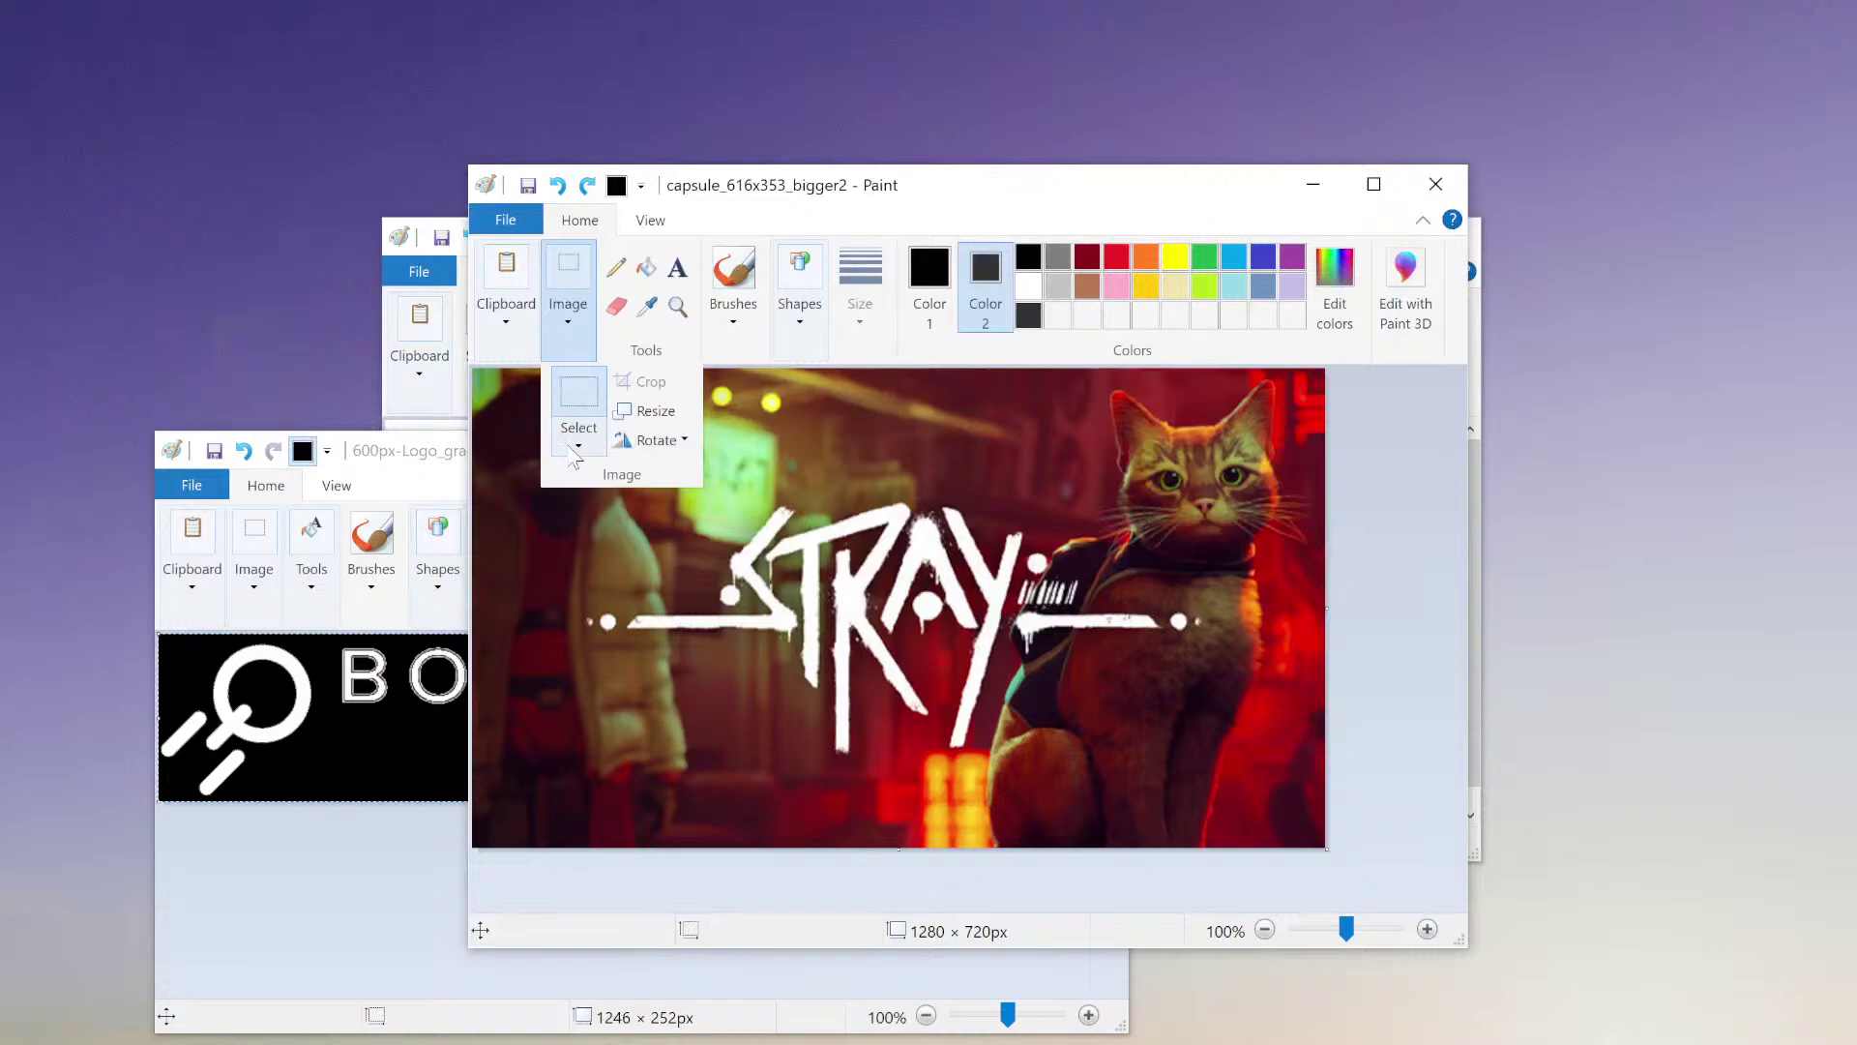
{"action": "left_click", "coordinate": [577, 446]}
{"action": "left_click", "coordinate": [585, 694]}
{"action": "left_click", "coordinate": [404, 911]}
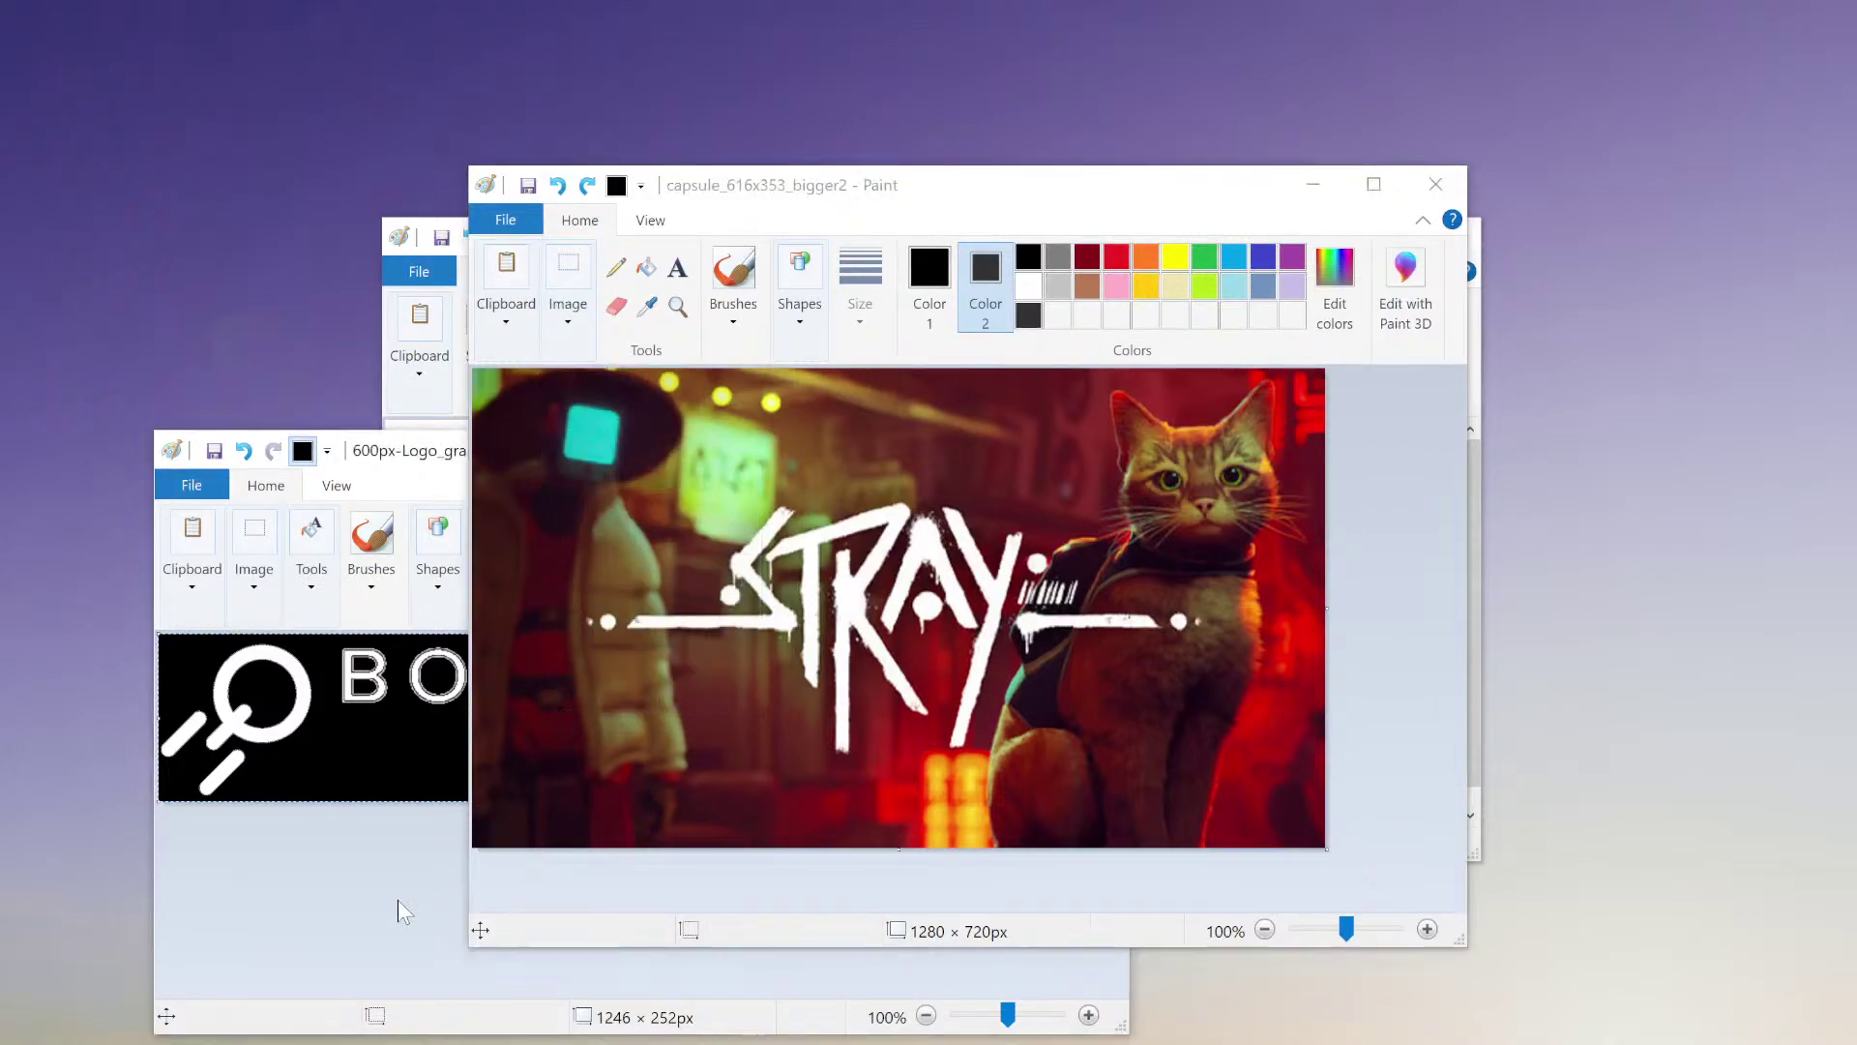
{"action": "left_click", "coordinate": [1351, 445]}
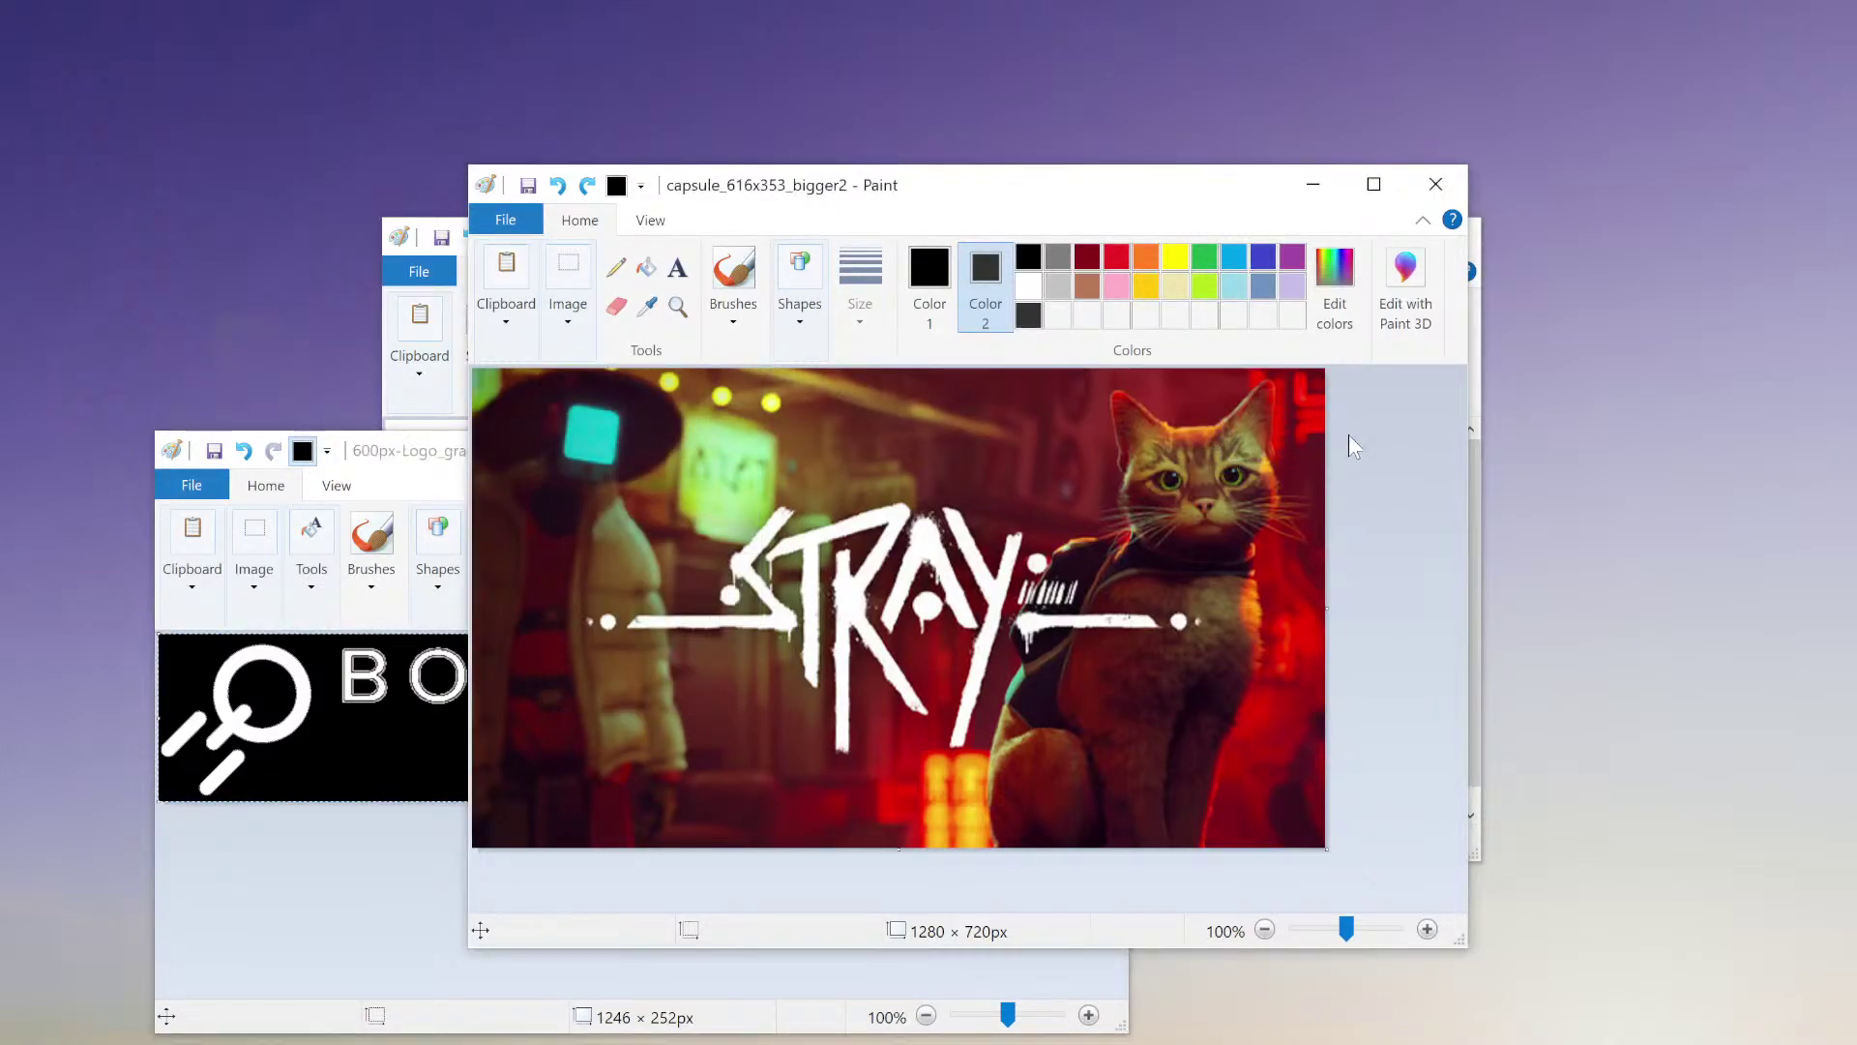
{"action": "key", "text": "ctrl+v"}
{"action": "key", "text": "ctrl+z"}
- Turn Transparent selection on and rearrange the logo and cover windows
{"action": "left_click", "coordinate": [568, 295]}
{"action": "left_click", "coordinate": [579, 444]}
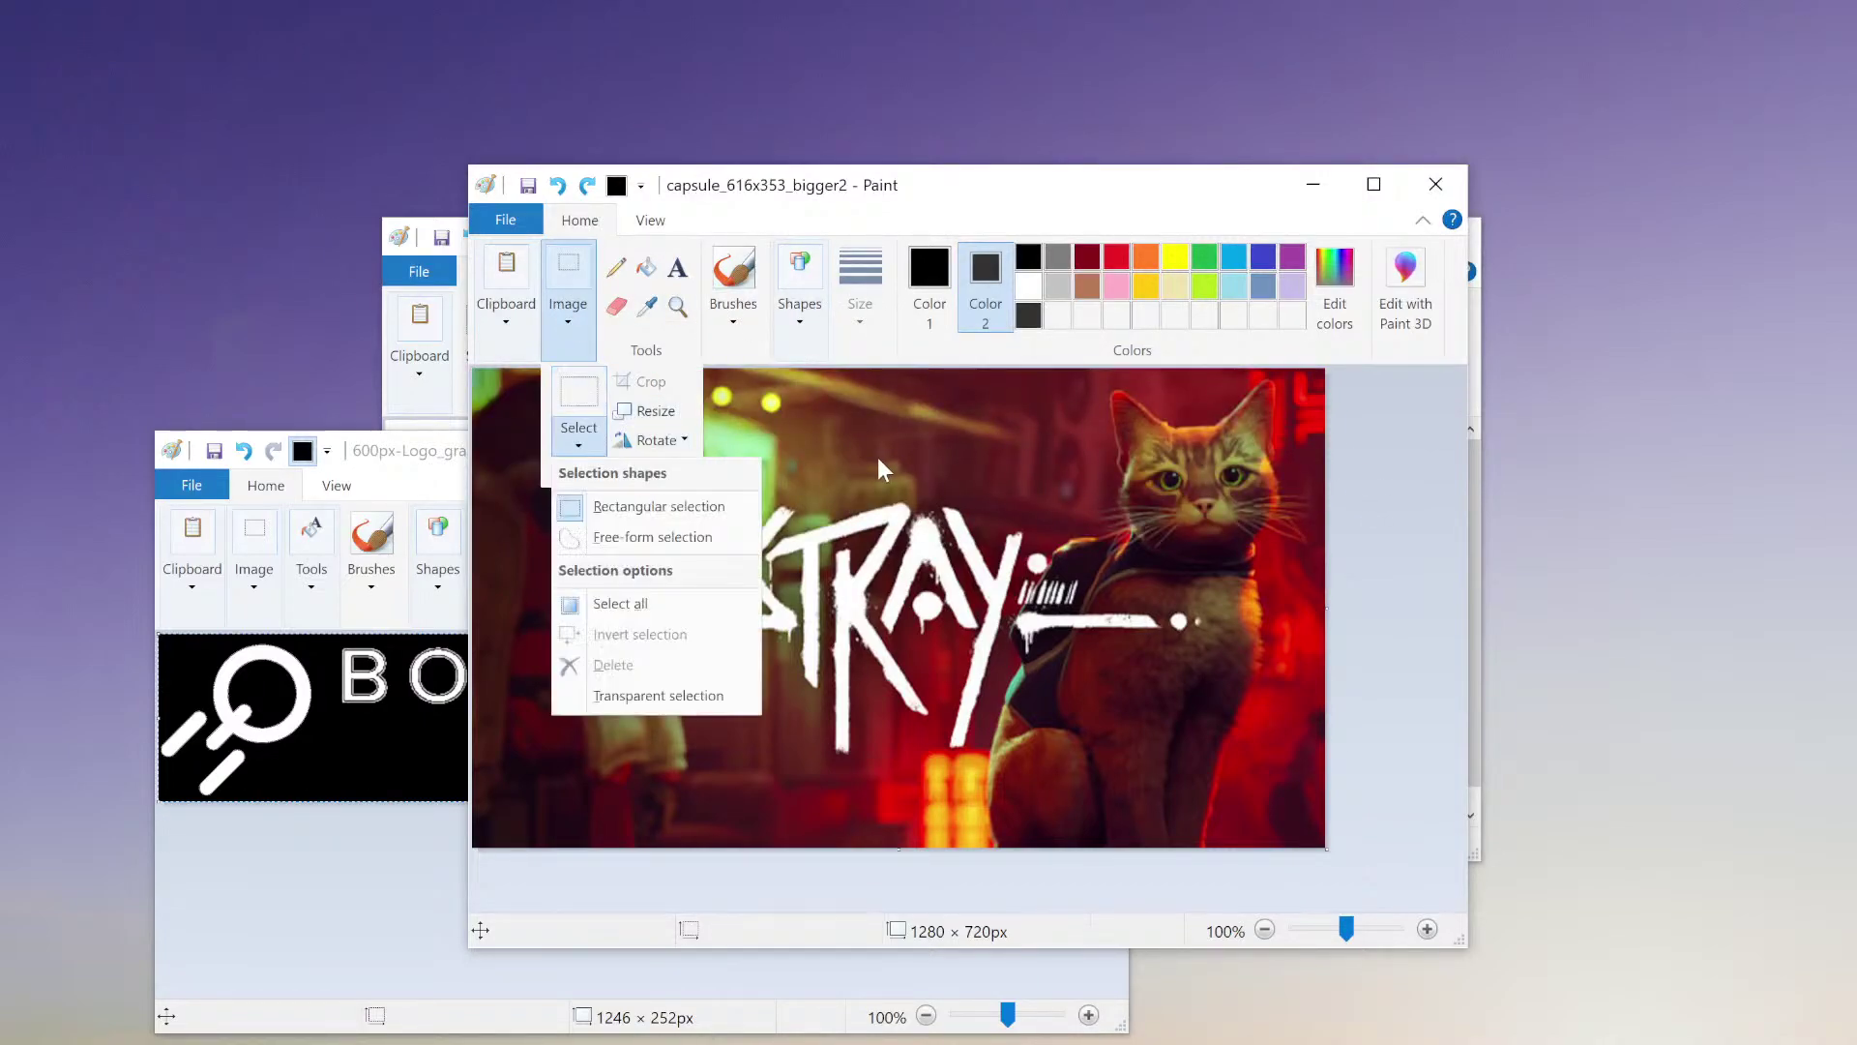
{"action": "left_click", "coordinate": [658, 695]}
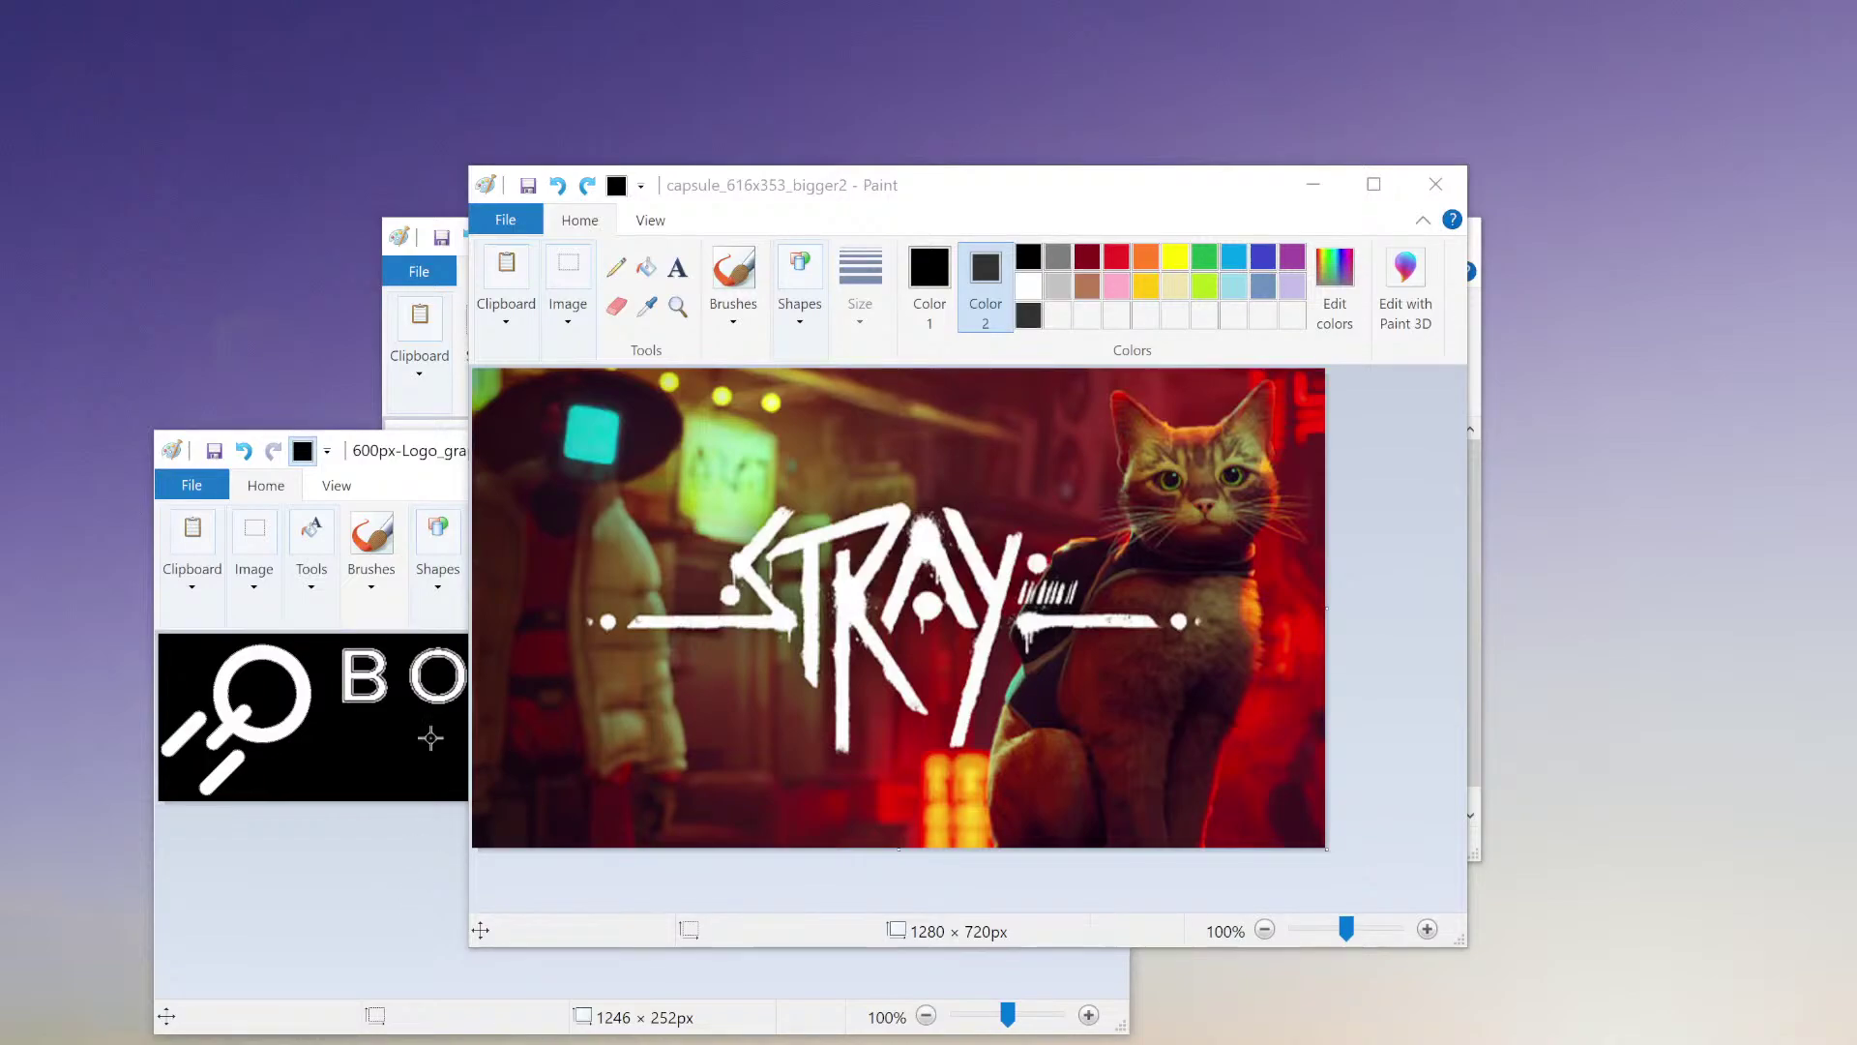
{"action": "mouse_move", "coordinate": [437, 450]}
{"action": "left_mouse_down"}
{"action": "mouse_move", "coordinate": [315, 470]}
{"action": "mouse_move", "coordinate": [293, 401]}
{"action": "left_mouse_up"}
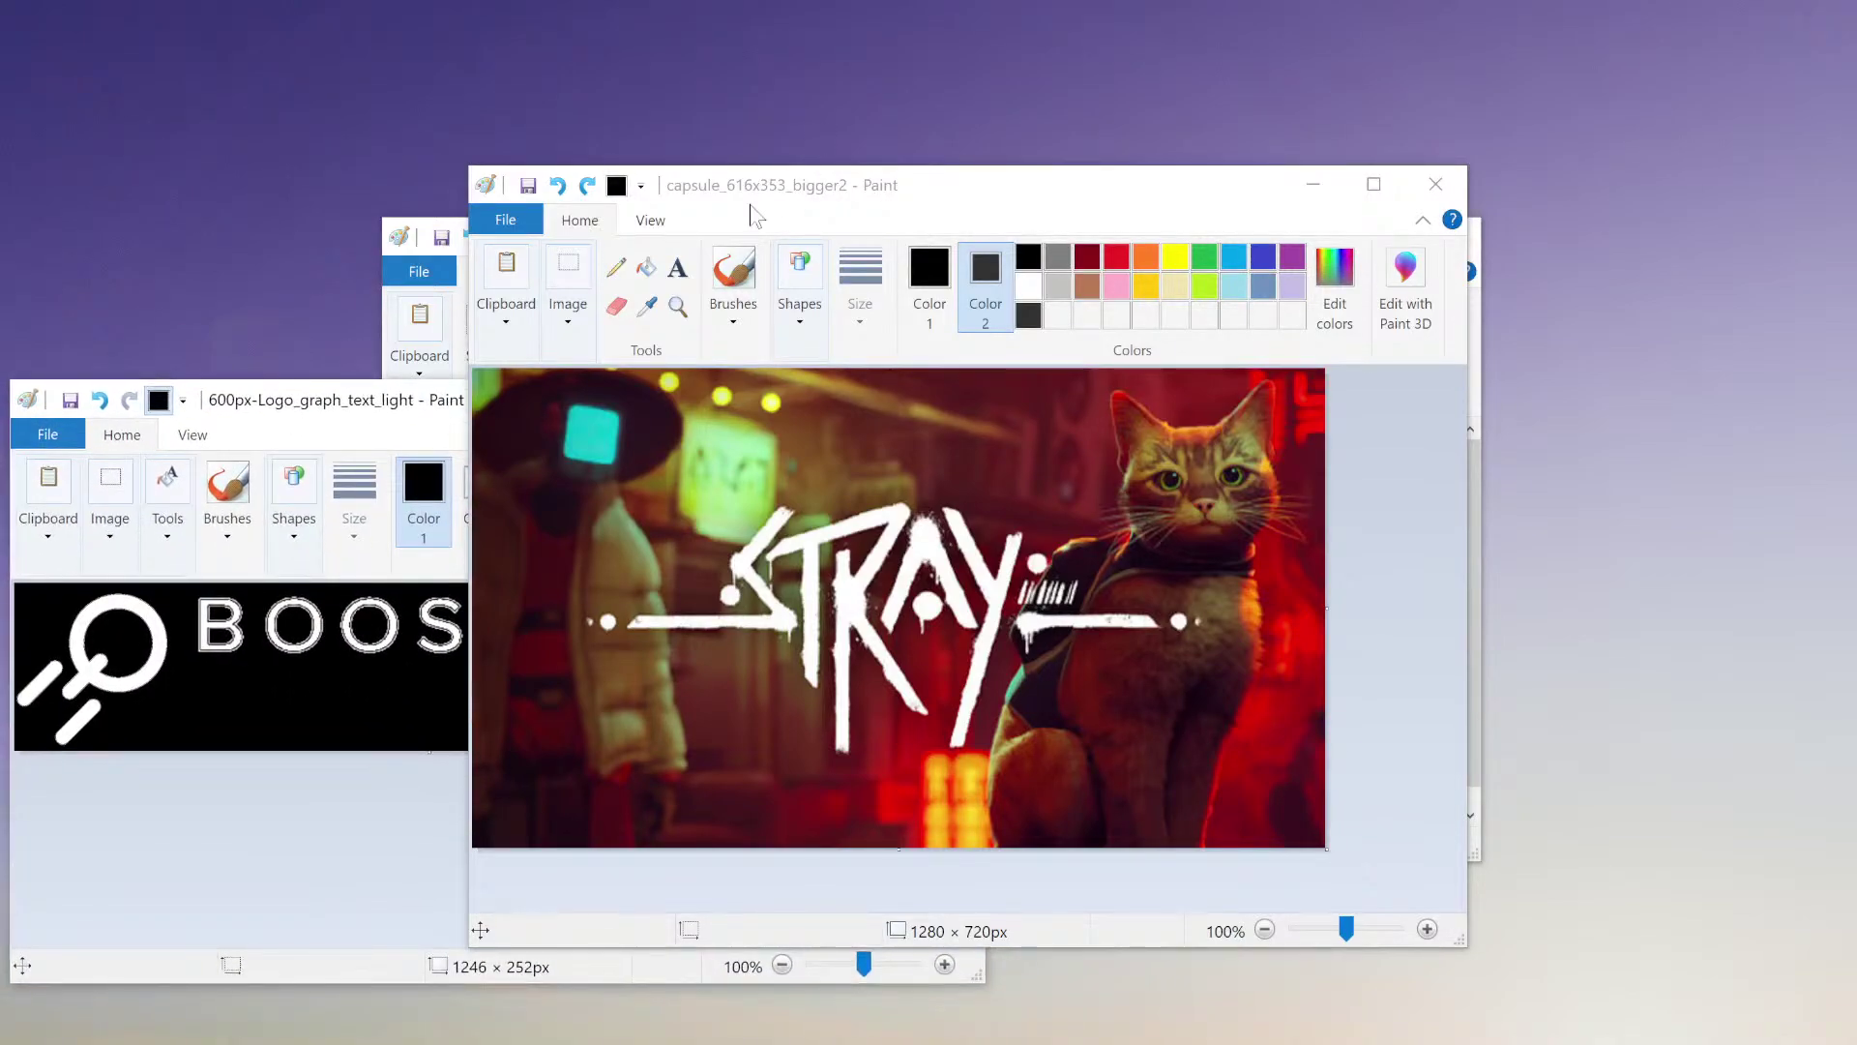
{"action": "mouse_move", "coordinate": [753, 207]}
{"action": "left_mouse_down"}
{"action": "mouse_move", "coordinate": [1039, 220]}
{"action": "mouse_move", "coordinate": [872, 210]}
{"action": "left_mouse_up"}
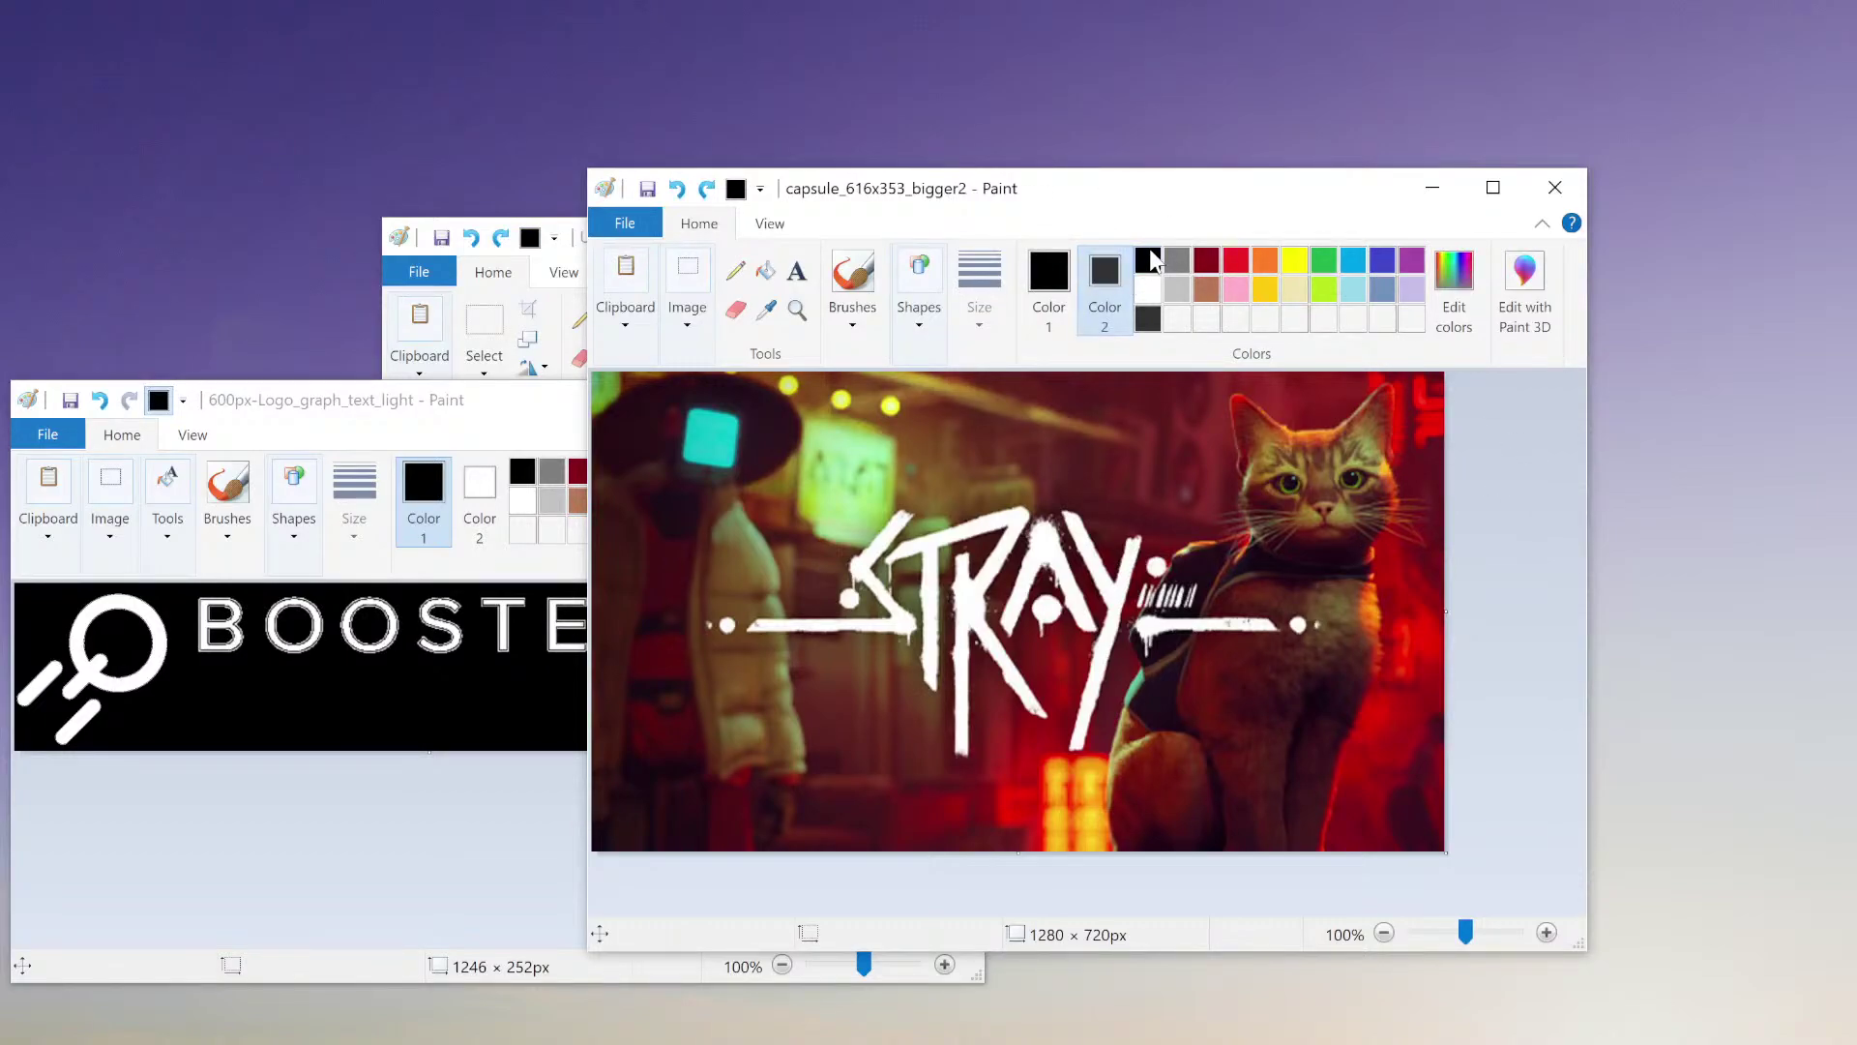
- Copy the whole BOOSTEROID logo, paste it across the top of the Stray cover, and commit it
{"action": "left_click", "coordinate": [370, 861]}
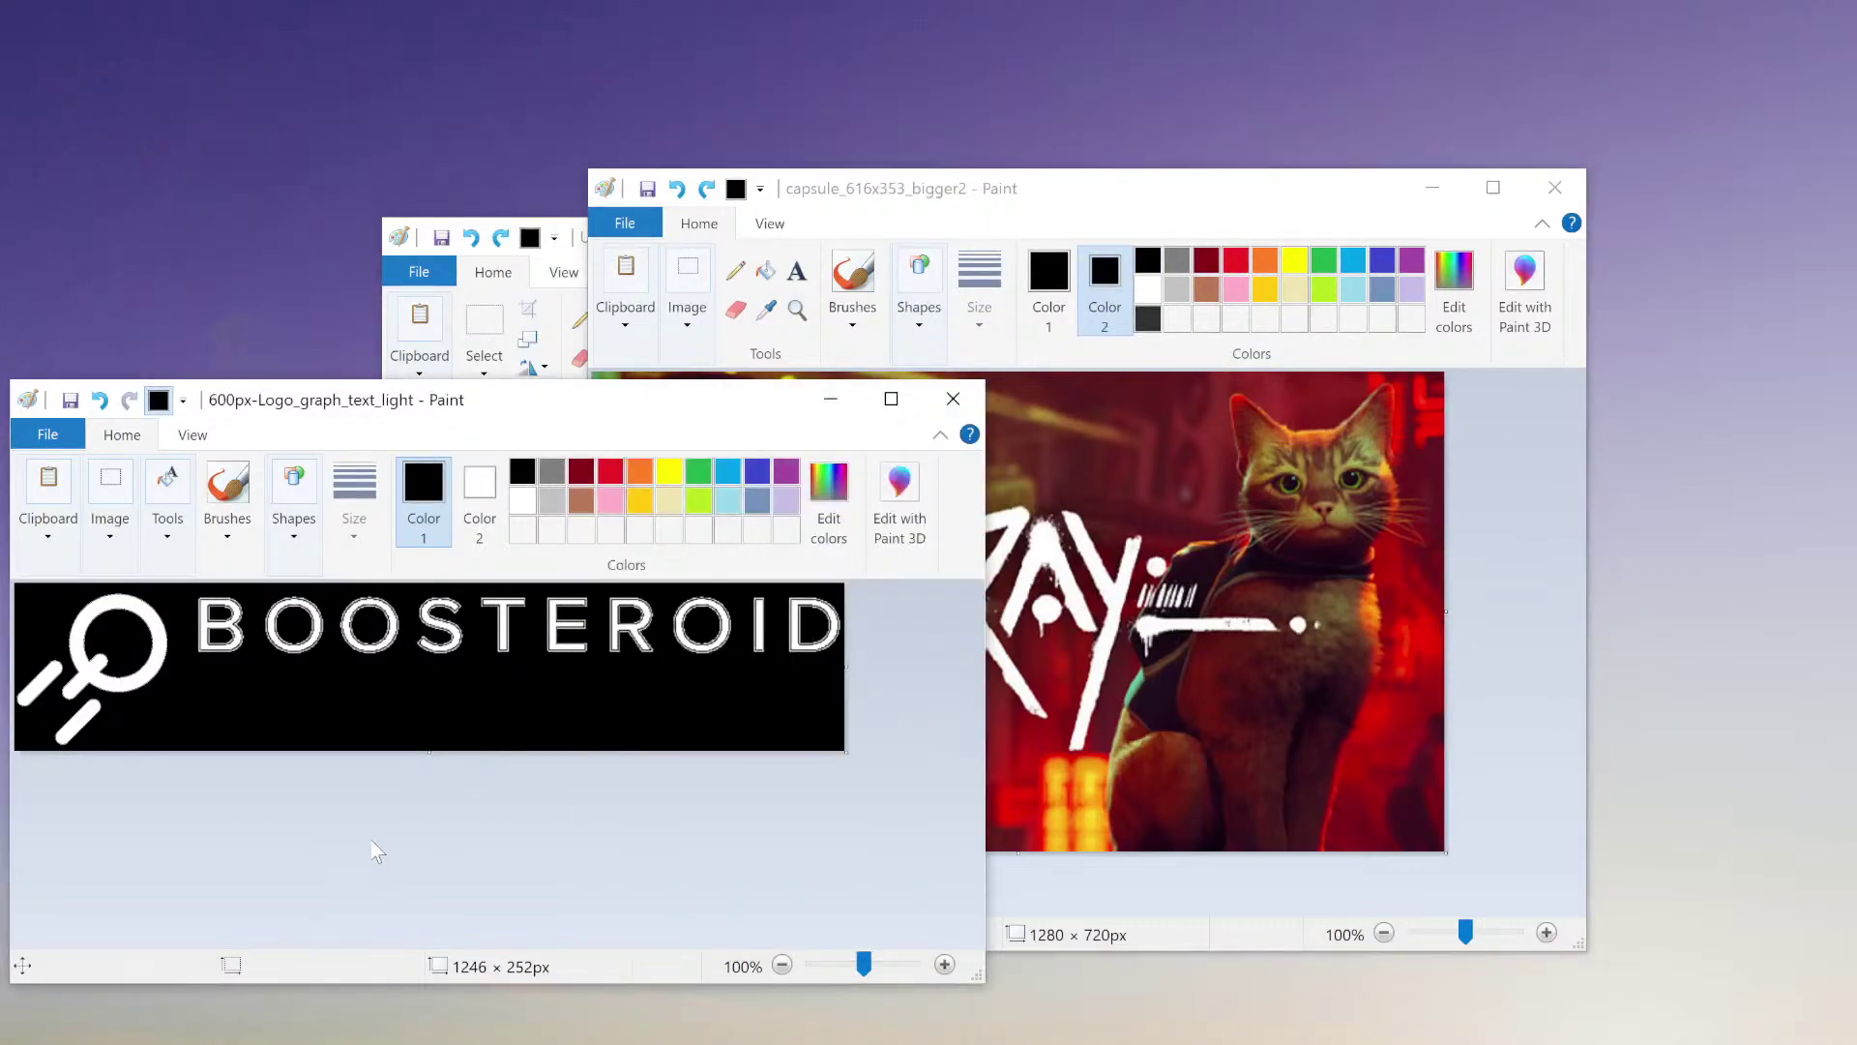
{"action": "key", "text": "ctrl+a"}
{"action": "left_click", "coordinate": [1501, 517]}
{"action": "key", "text": "ctrl+v"}
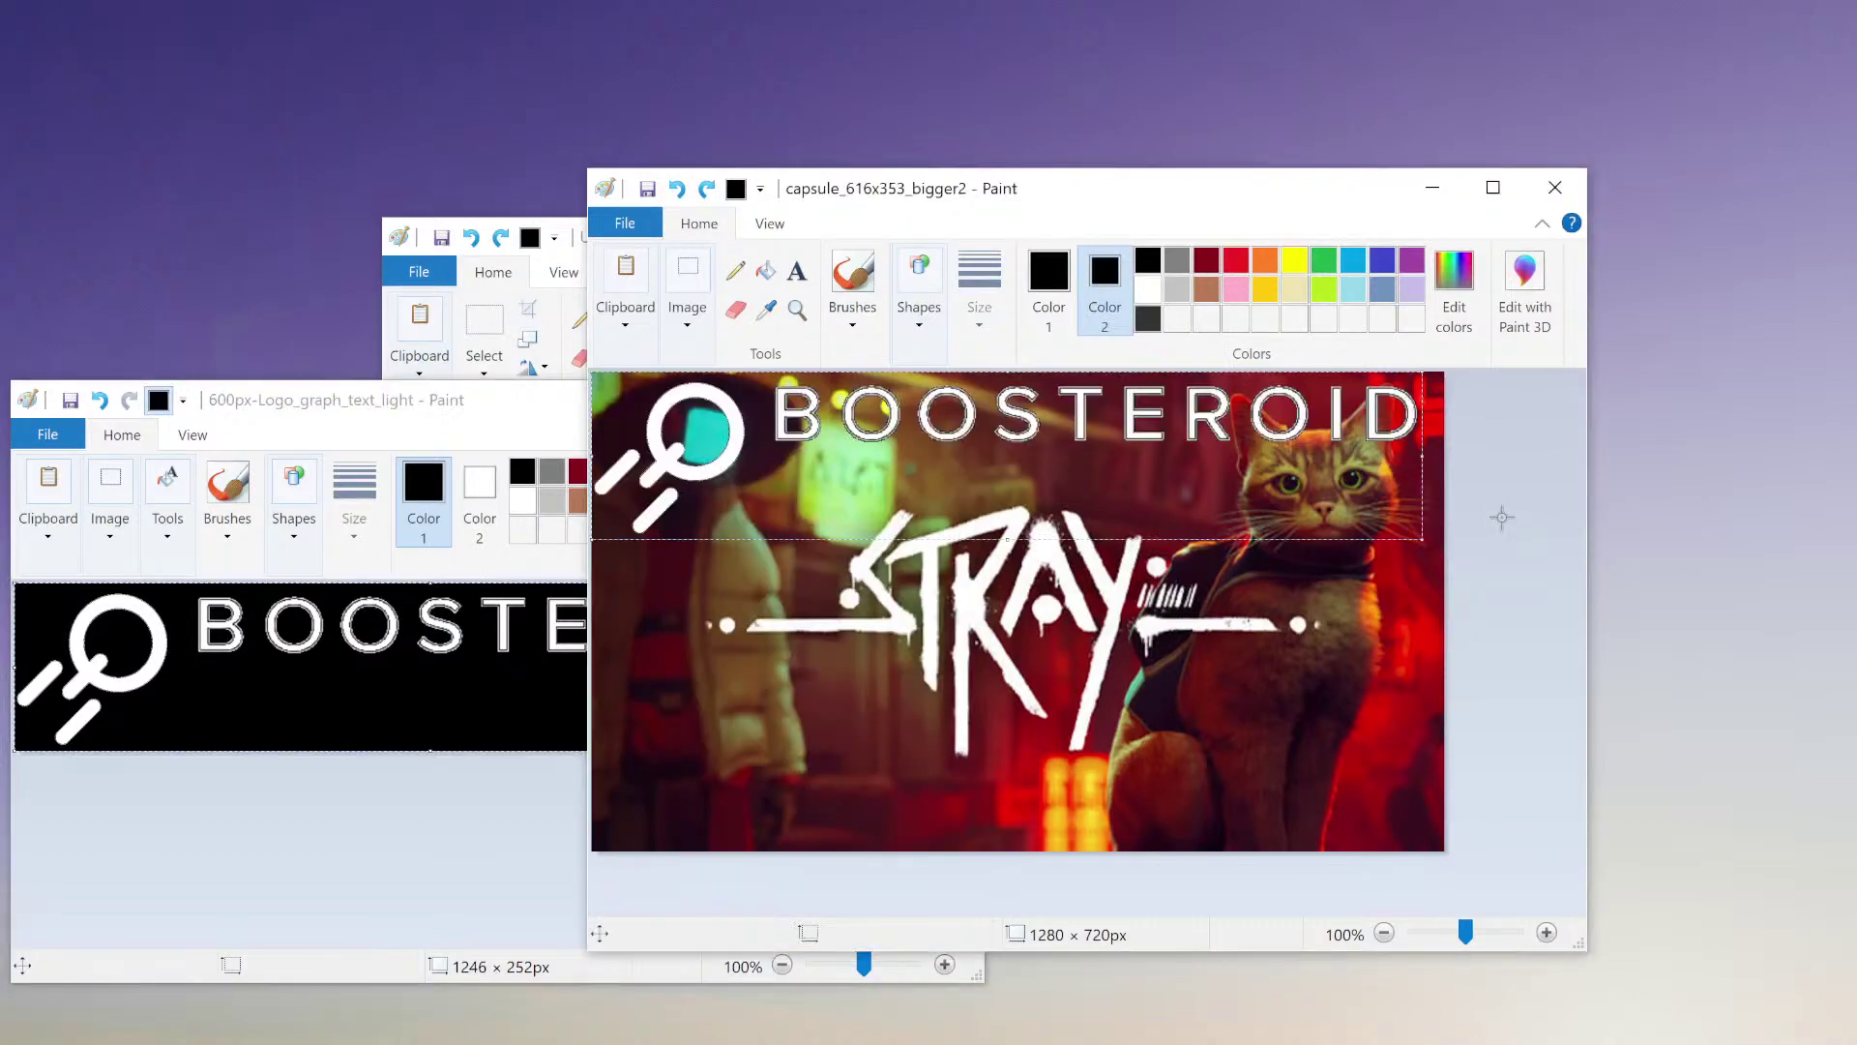
{"action": "mouse_move", "coordinate": [948, 429]}
{"action": "left_mouse_down"}
{"action": "mouse_move", "coordinate": [958, 503]}
{"action": "mouse_move", "coordinate": [958, 436]}
{"action": "left_mouse_up"}
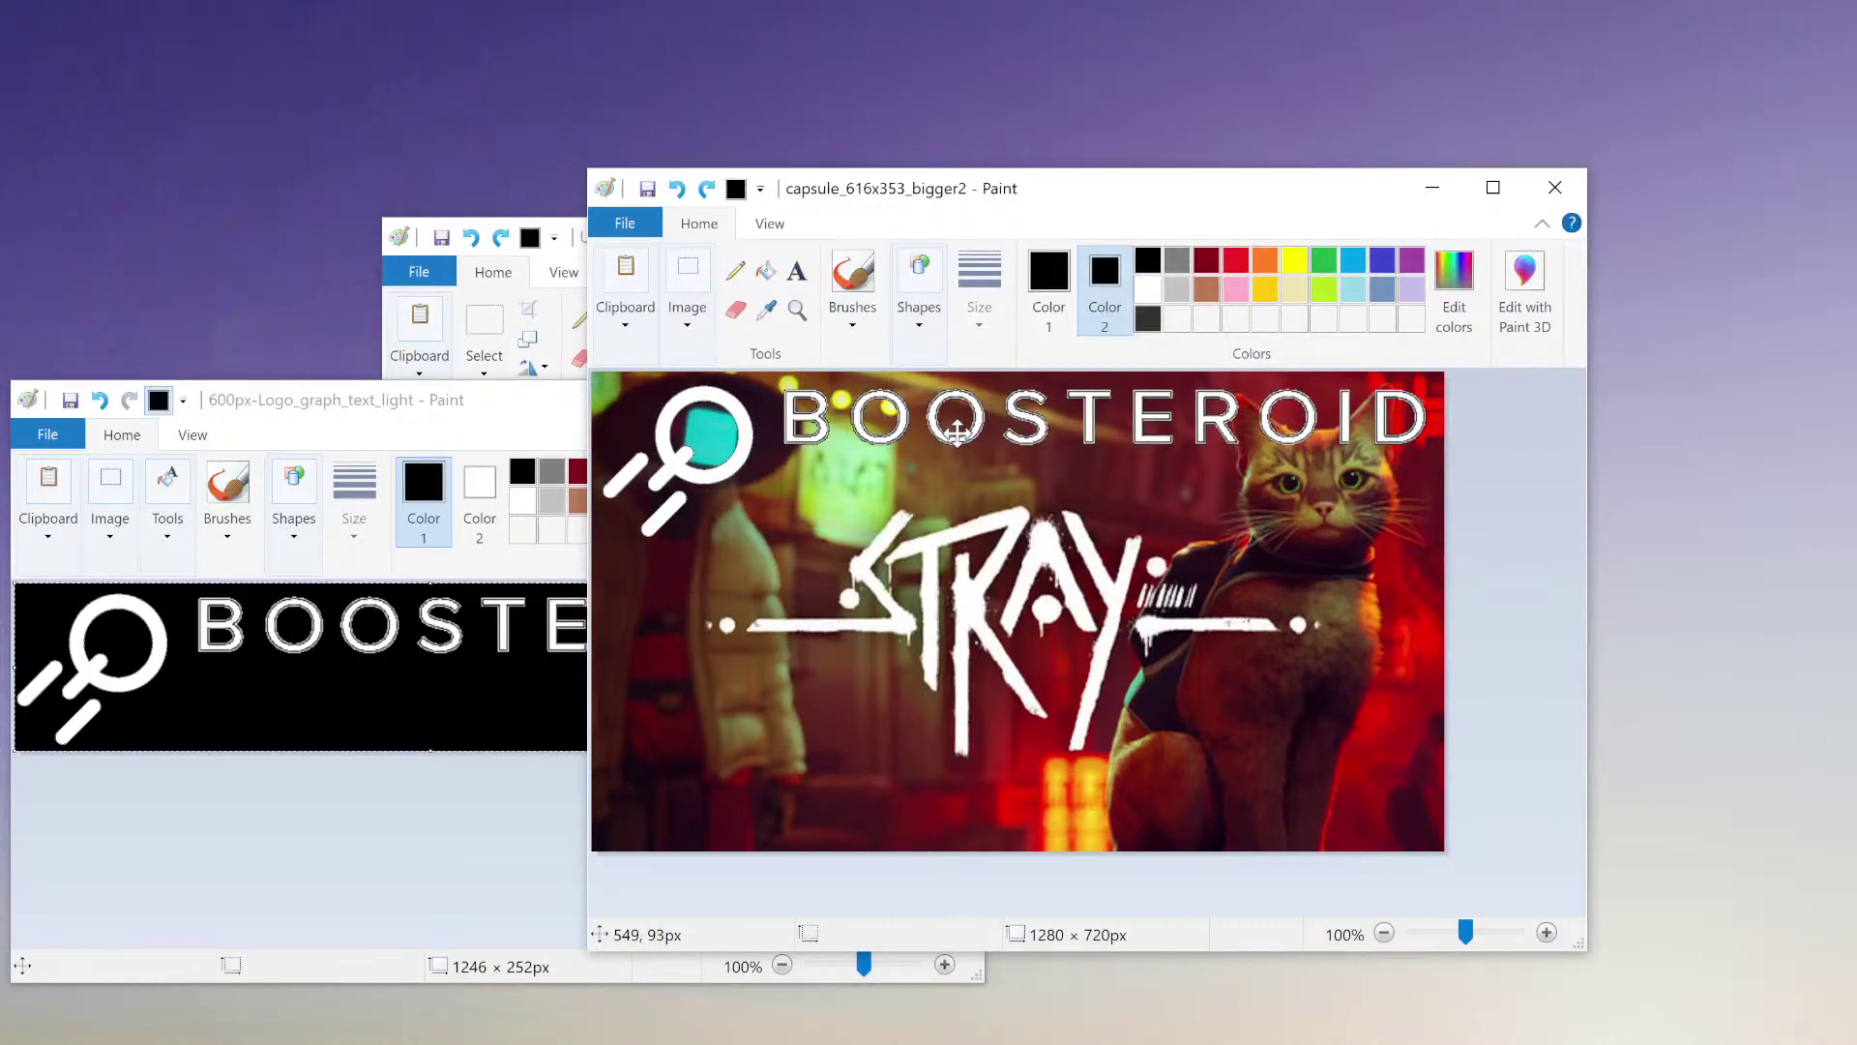
{"action": "left_click_drag", "start_coordinate": [957, 432], "coordinate": [956, 434]}
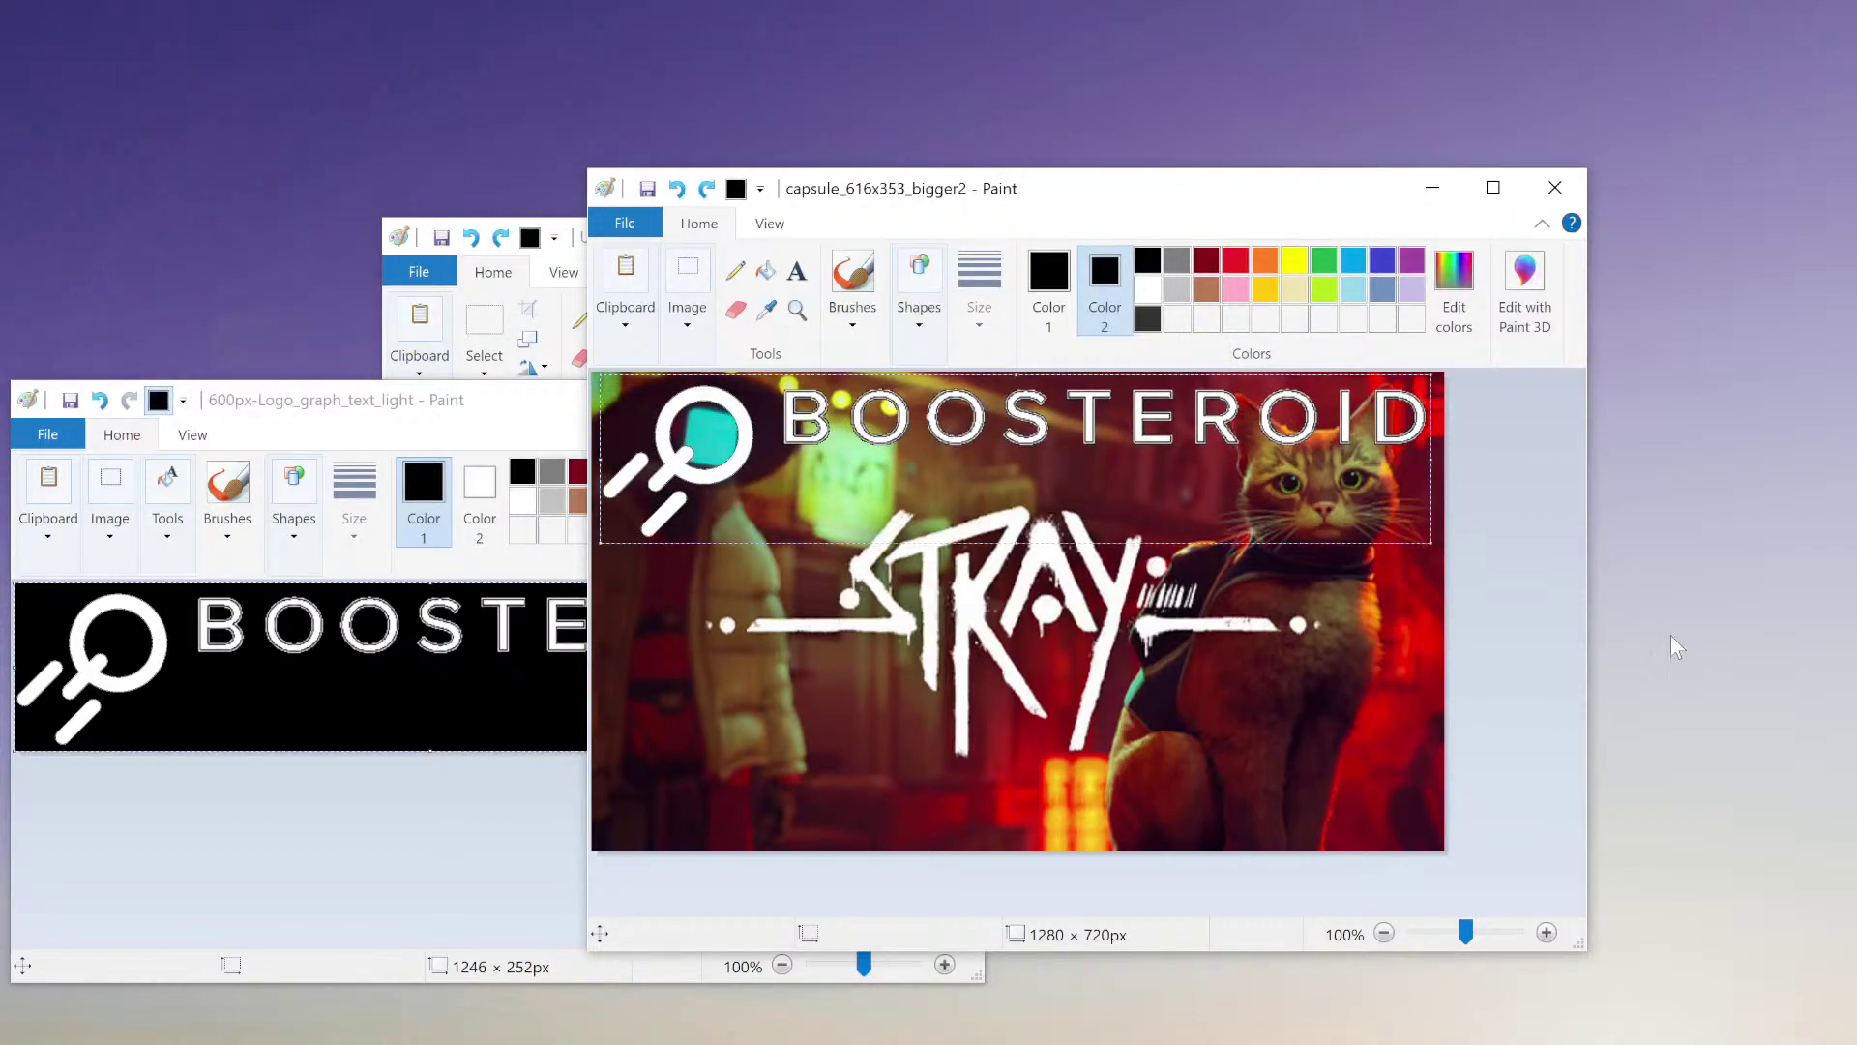
{"action": "left_click", "coordinate": [1501, 702]}
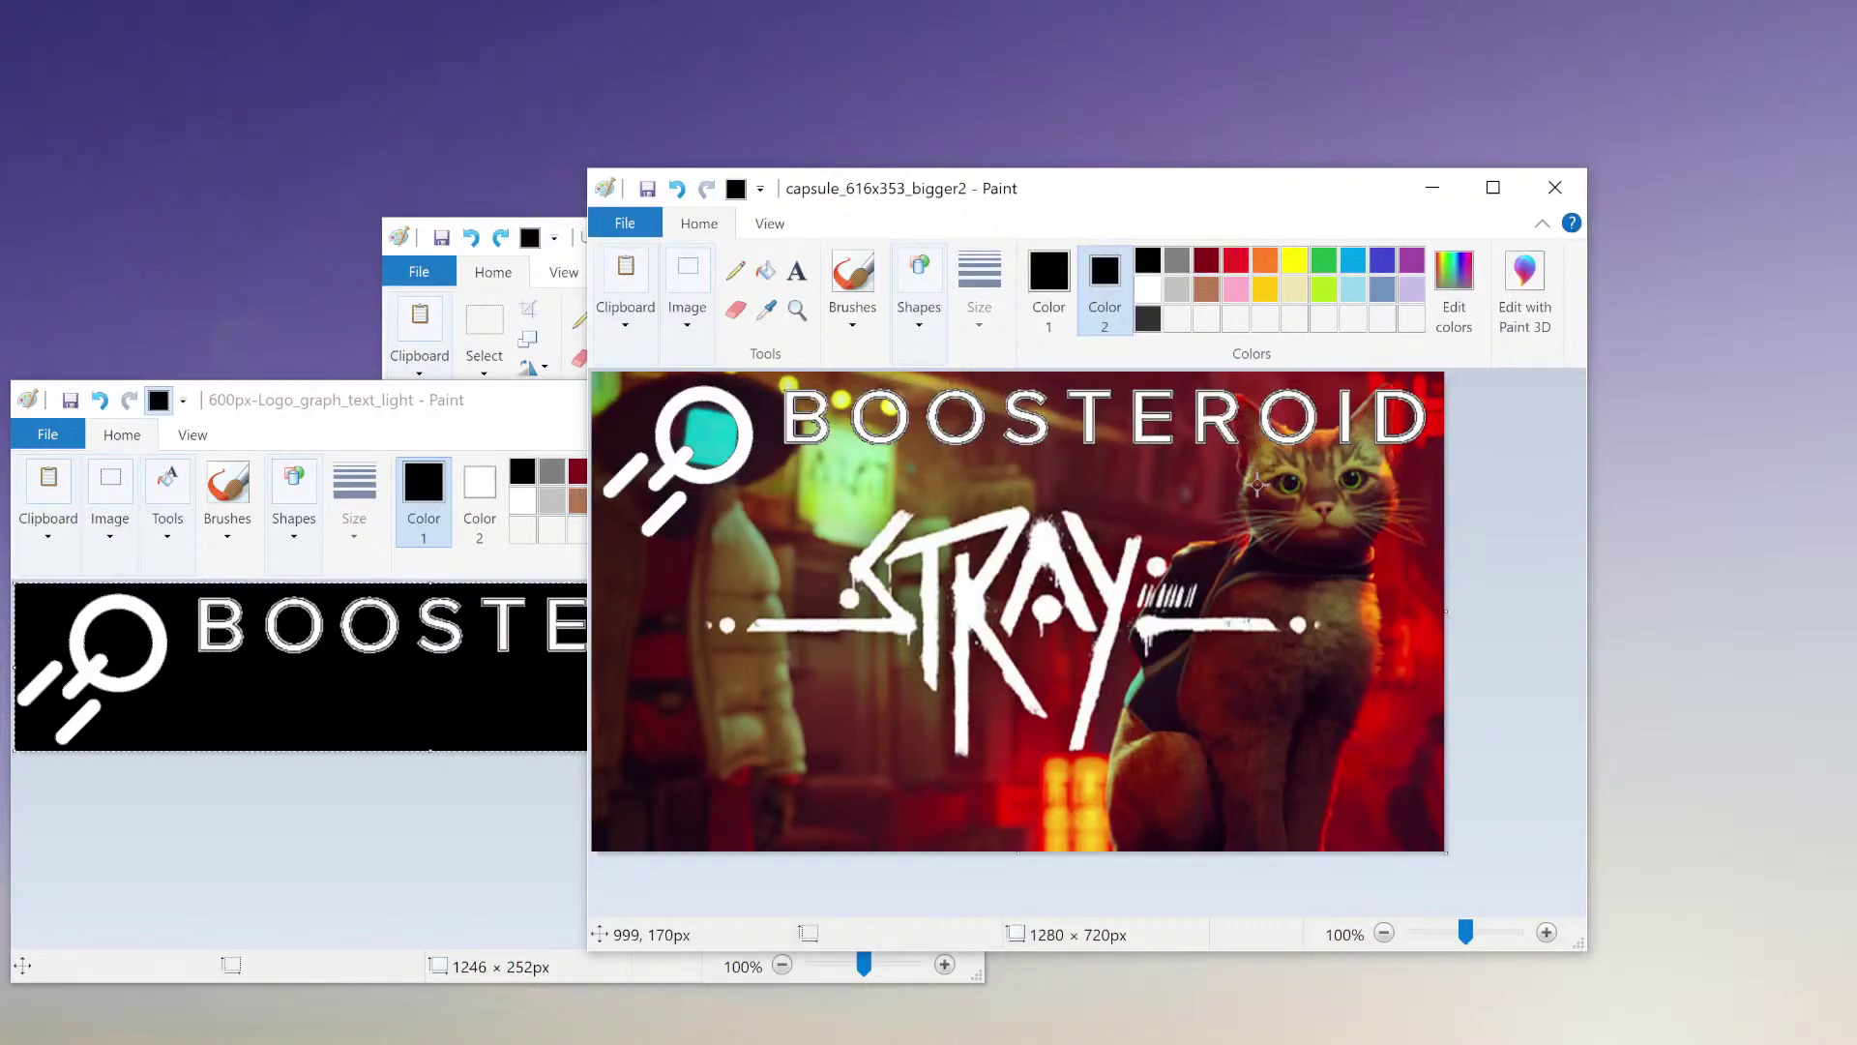
- Undo and restore the logo placement, then bring the capsule_616x353_bigger window forward
{"action": "key", "text": "ctrl+z"}
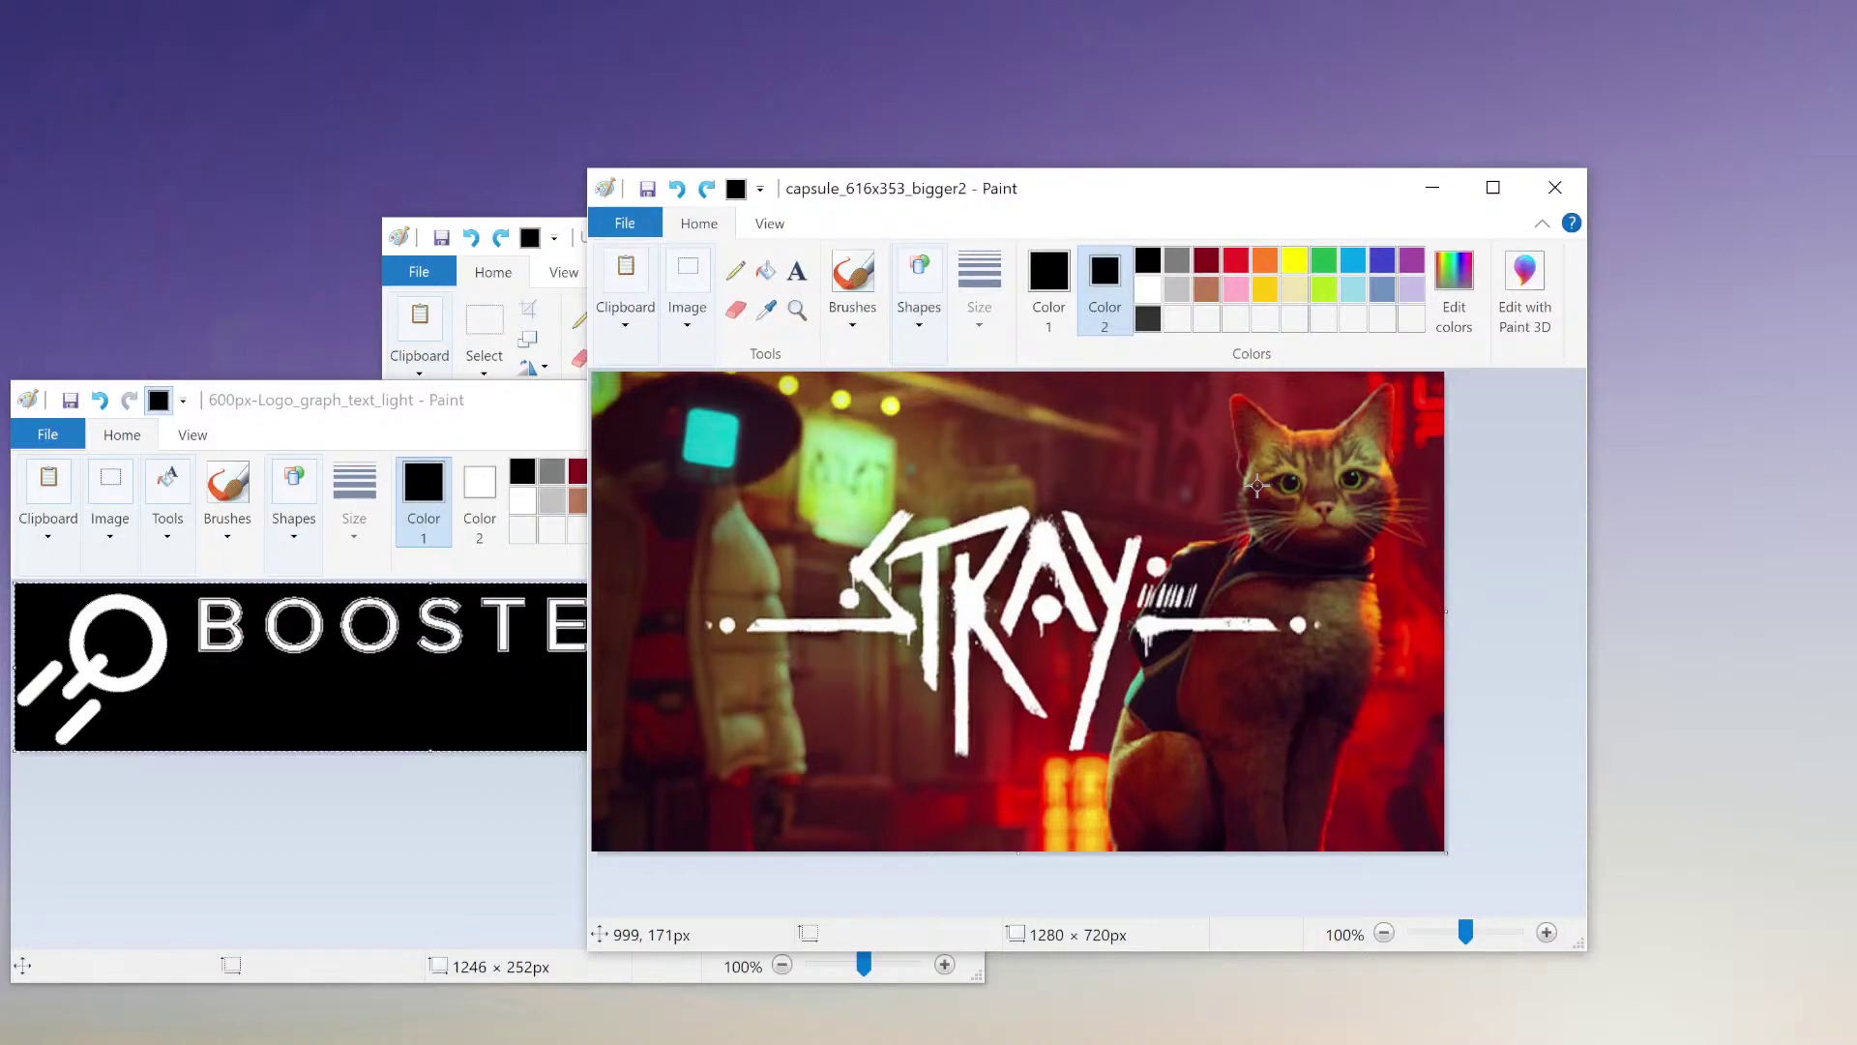
{"action": "key", "text": "ctrl+v"}
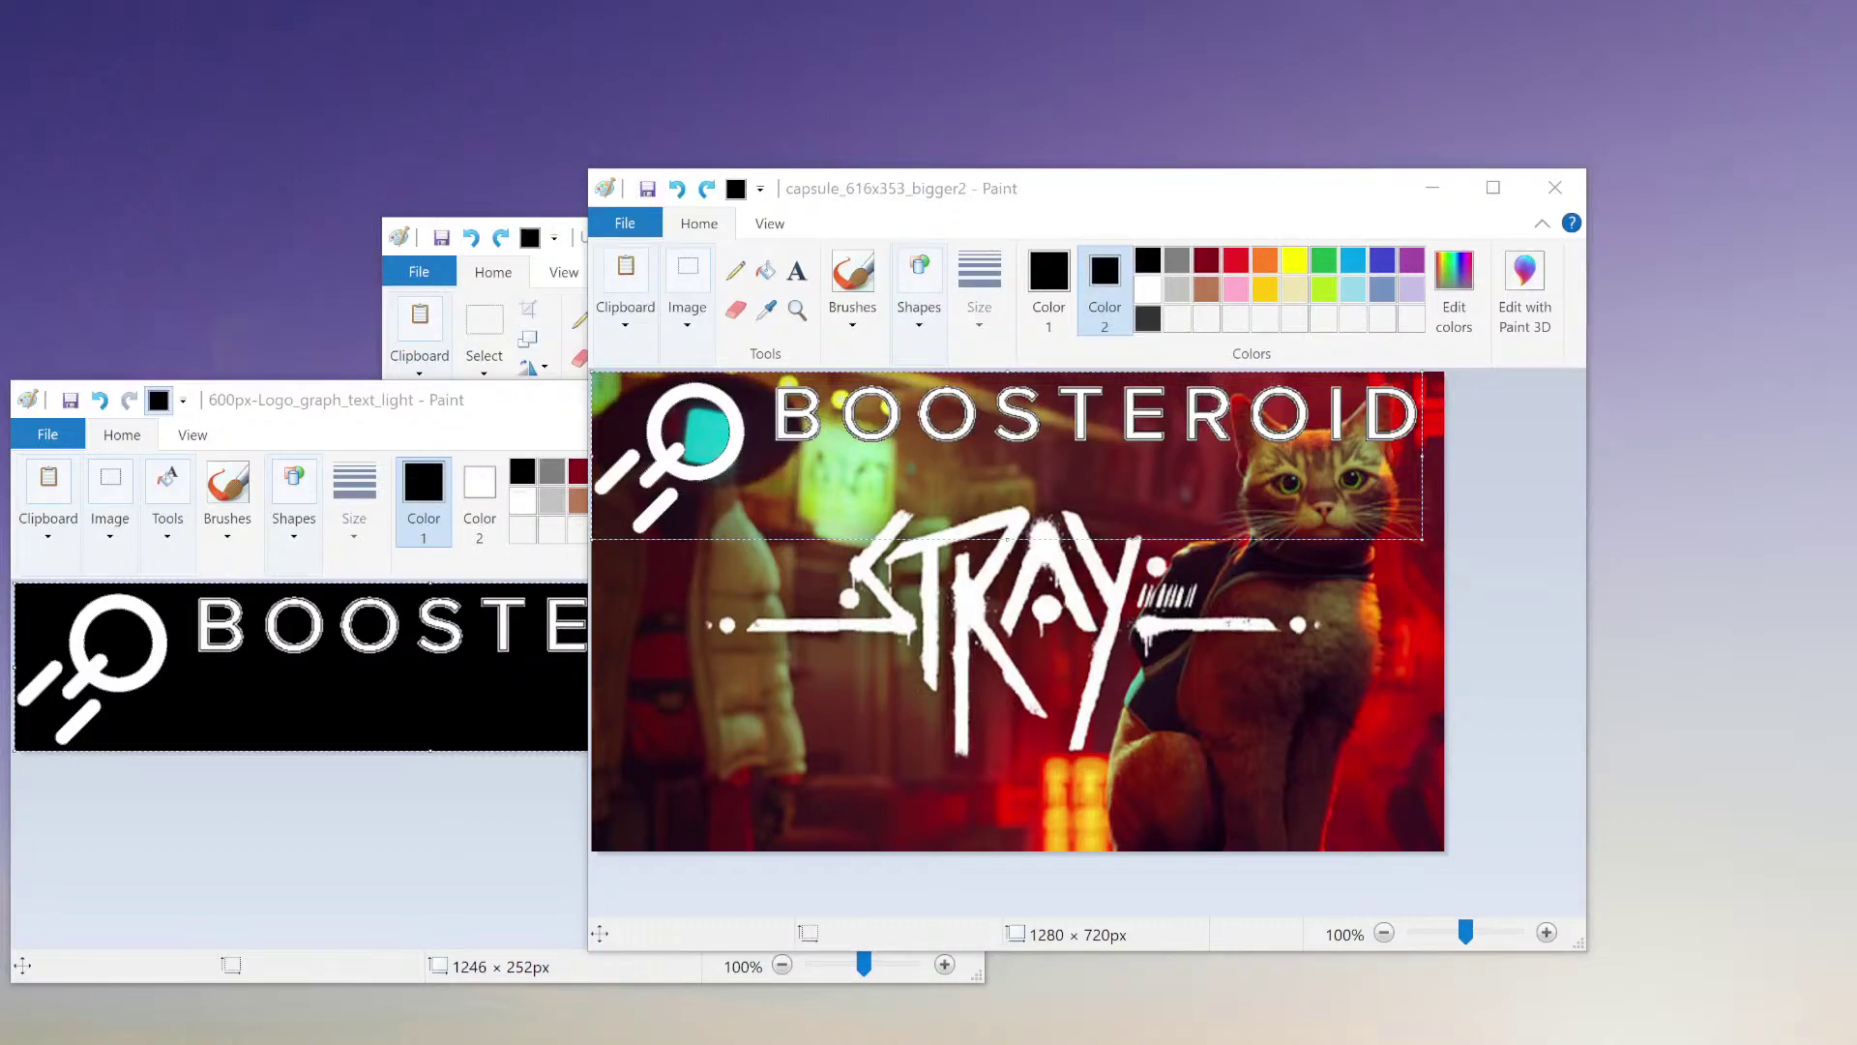
{"action": "mouse_move", "coordinate": [1856, 554]}
{"action": "left_mouse_down"}
{"action": "mouse_move", "coordinate": [1511, 433]}
{"action": "mouse_move", "coordinate": [920, 315]}
{"action": "mouse_move", "coordinate": [1101, 237]}
{"action": "left_mouse_up"}
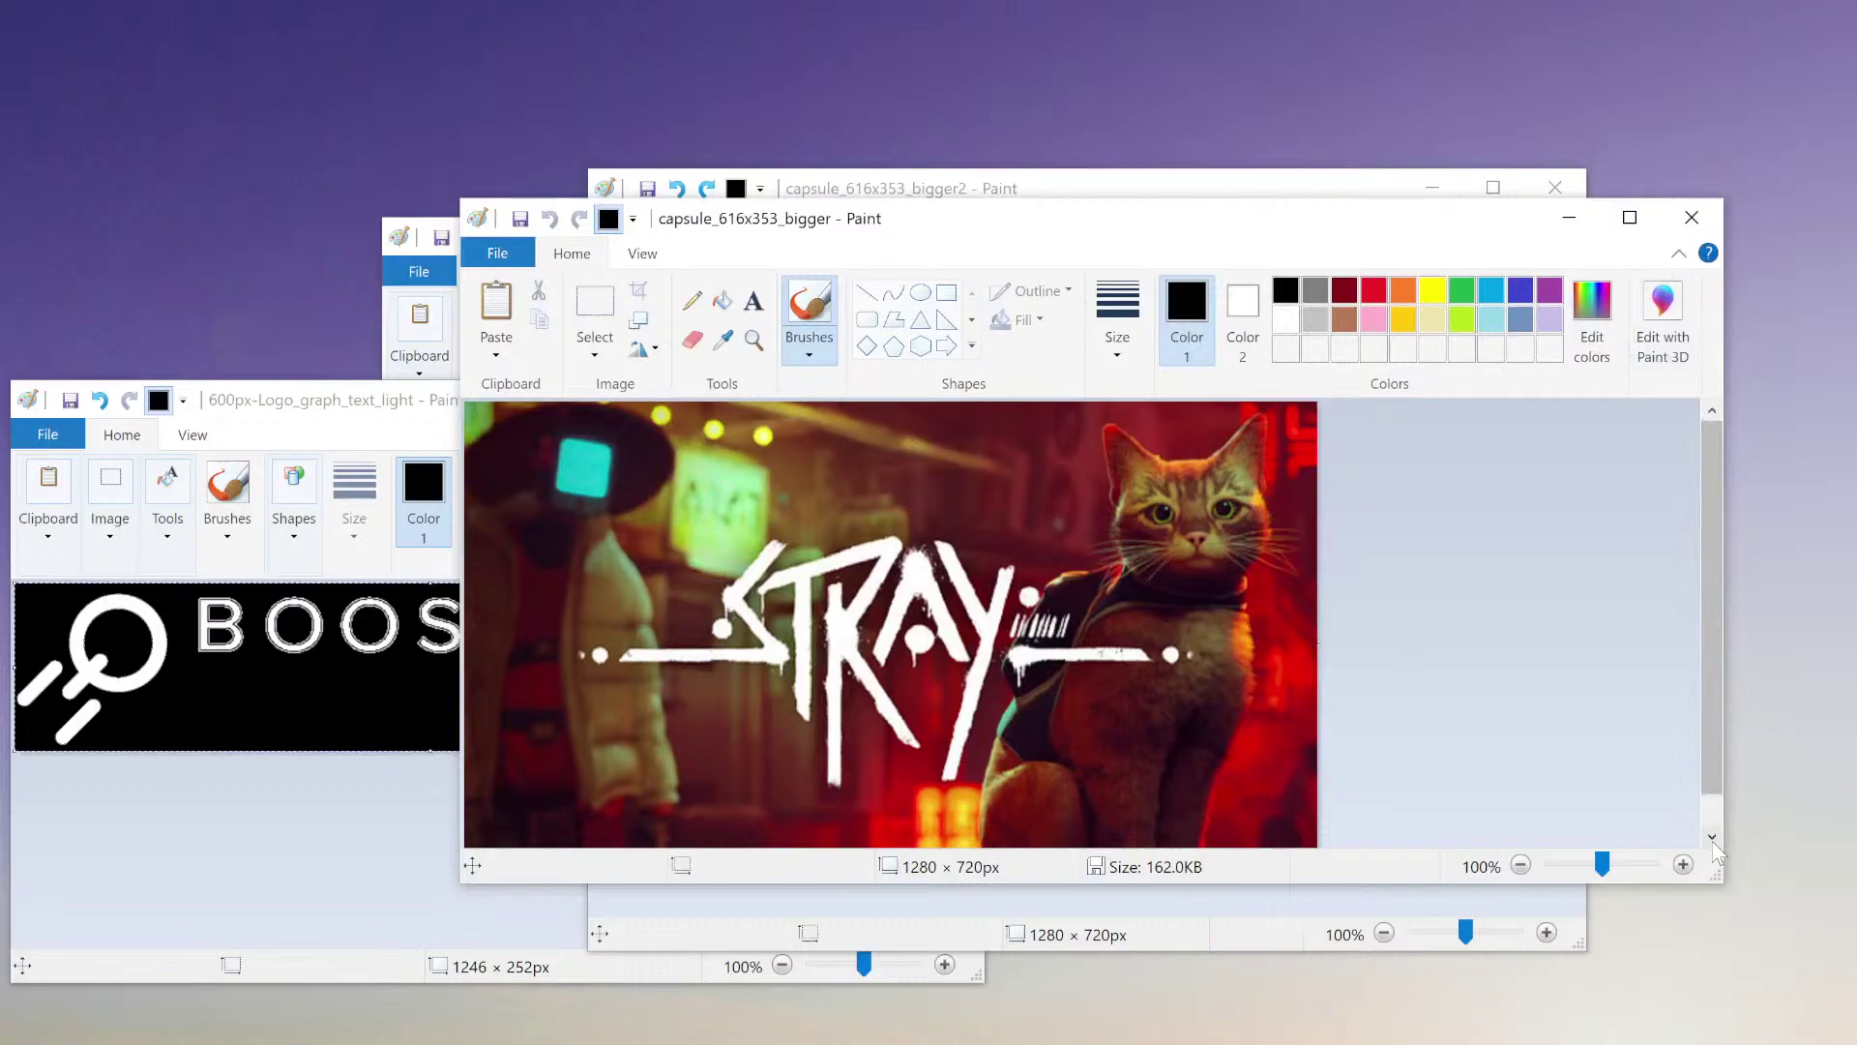
- Zoom the unedited cover to 300% and switch to Free-form selection
{"action": "scroll", "coordinate": [1001, 832], "scroll_direction": "up", "scroll_amount": 2}
{"action": "left_click_drag", "start_coordinate": [1001, 839], "coordinate": [1625, 839]}
{"action": "left_click", "coordinate": [596, 348]}
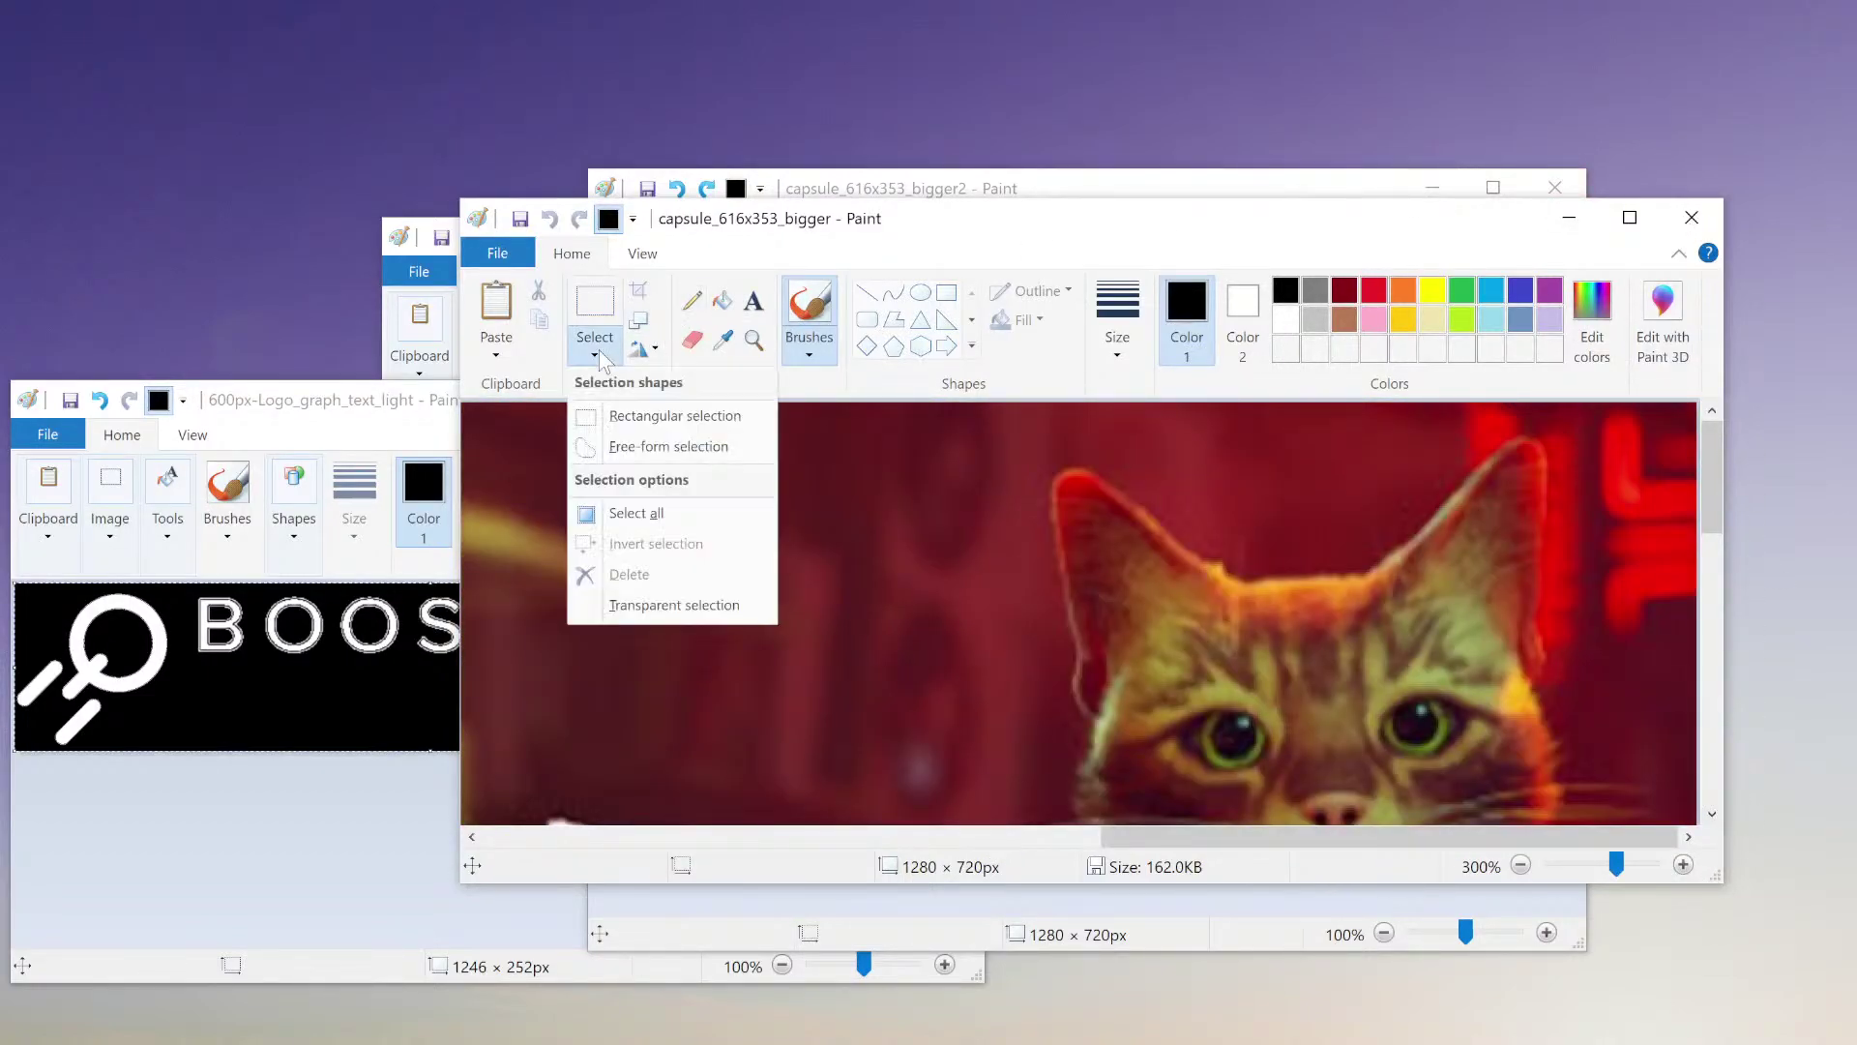
{"action": "left_click", "coordinate": [709, 448]}
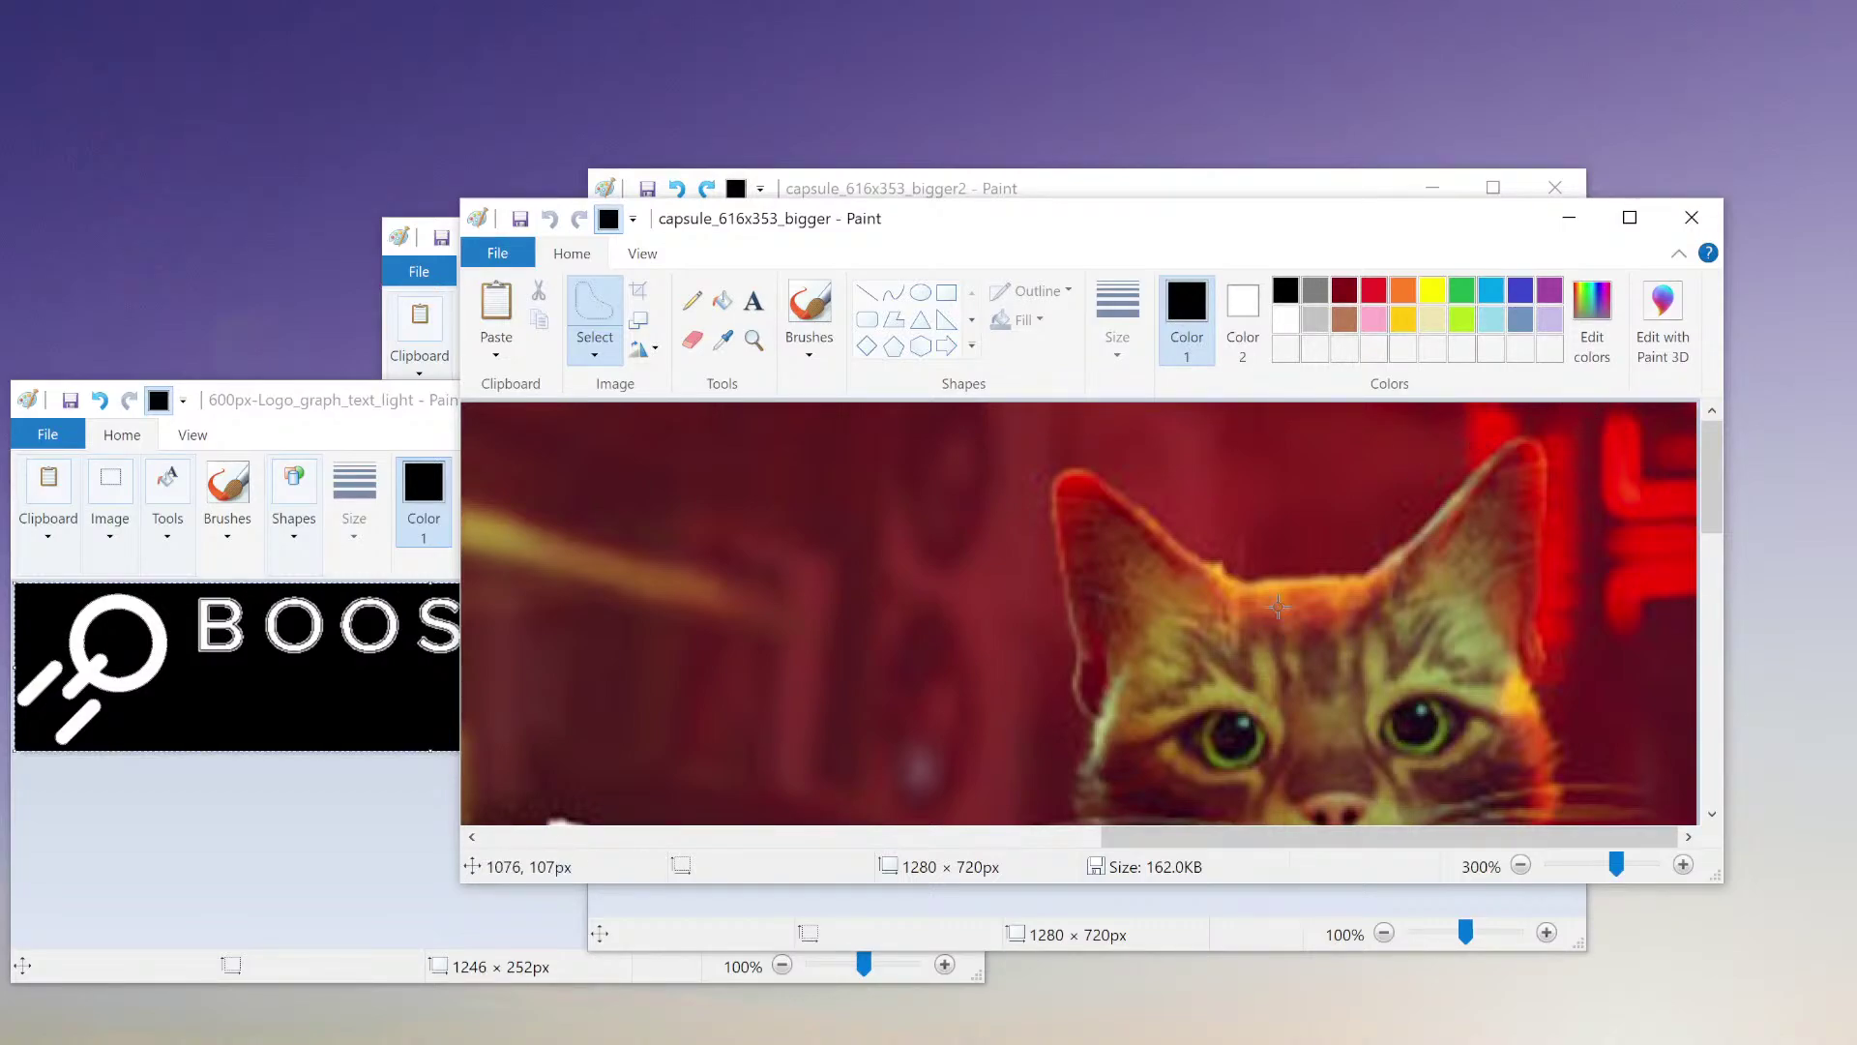
- Trace a freehand outline around the cat's left ear, right ear and upper head
{"action": "left_click_drag", "start_coordinate": [1095, 733], "coordinate": [1064, 574]}
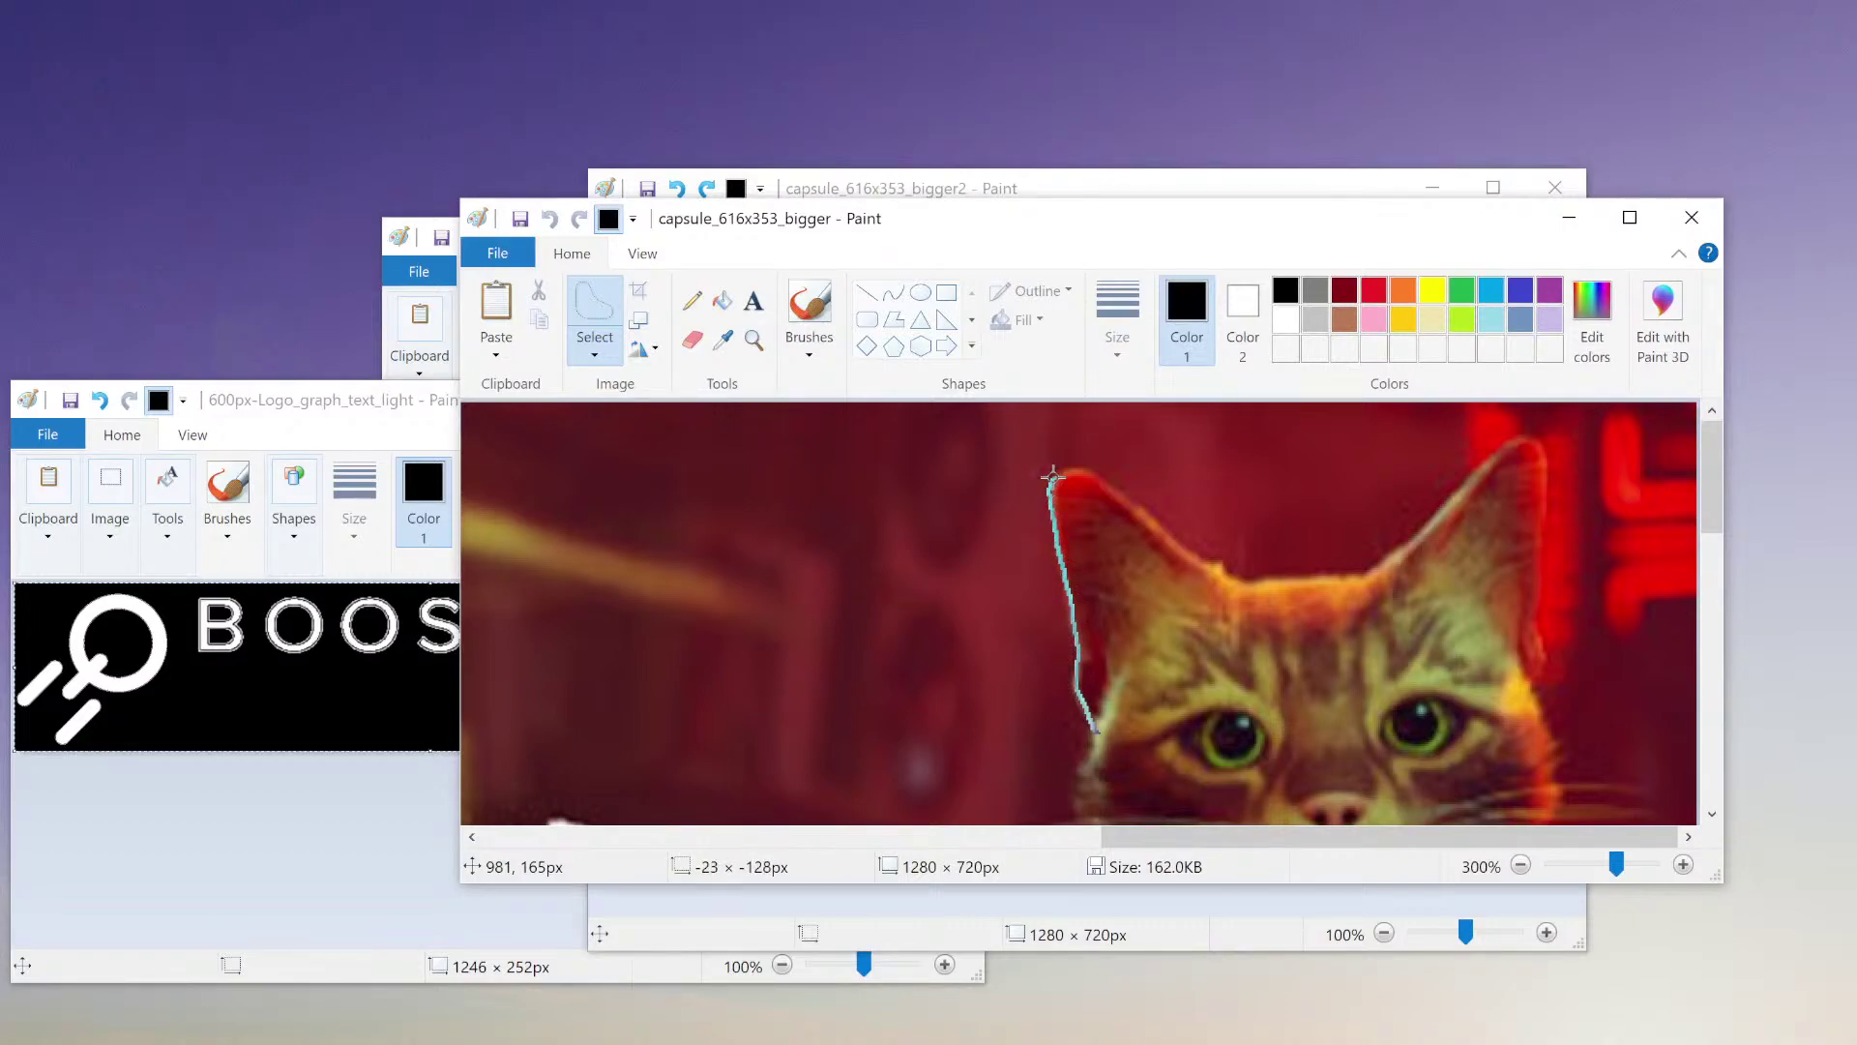
{"action": "left_click_drag", "start_coordinate": [1102, 480], "coordinate": [1197, 552]}
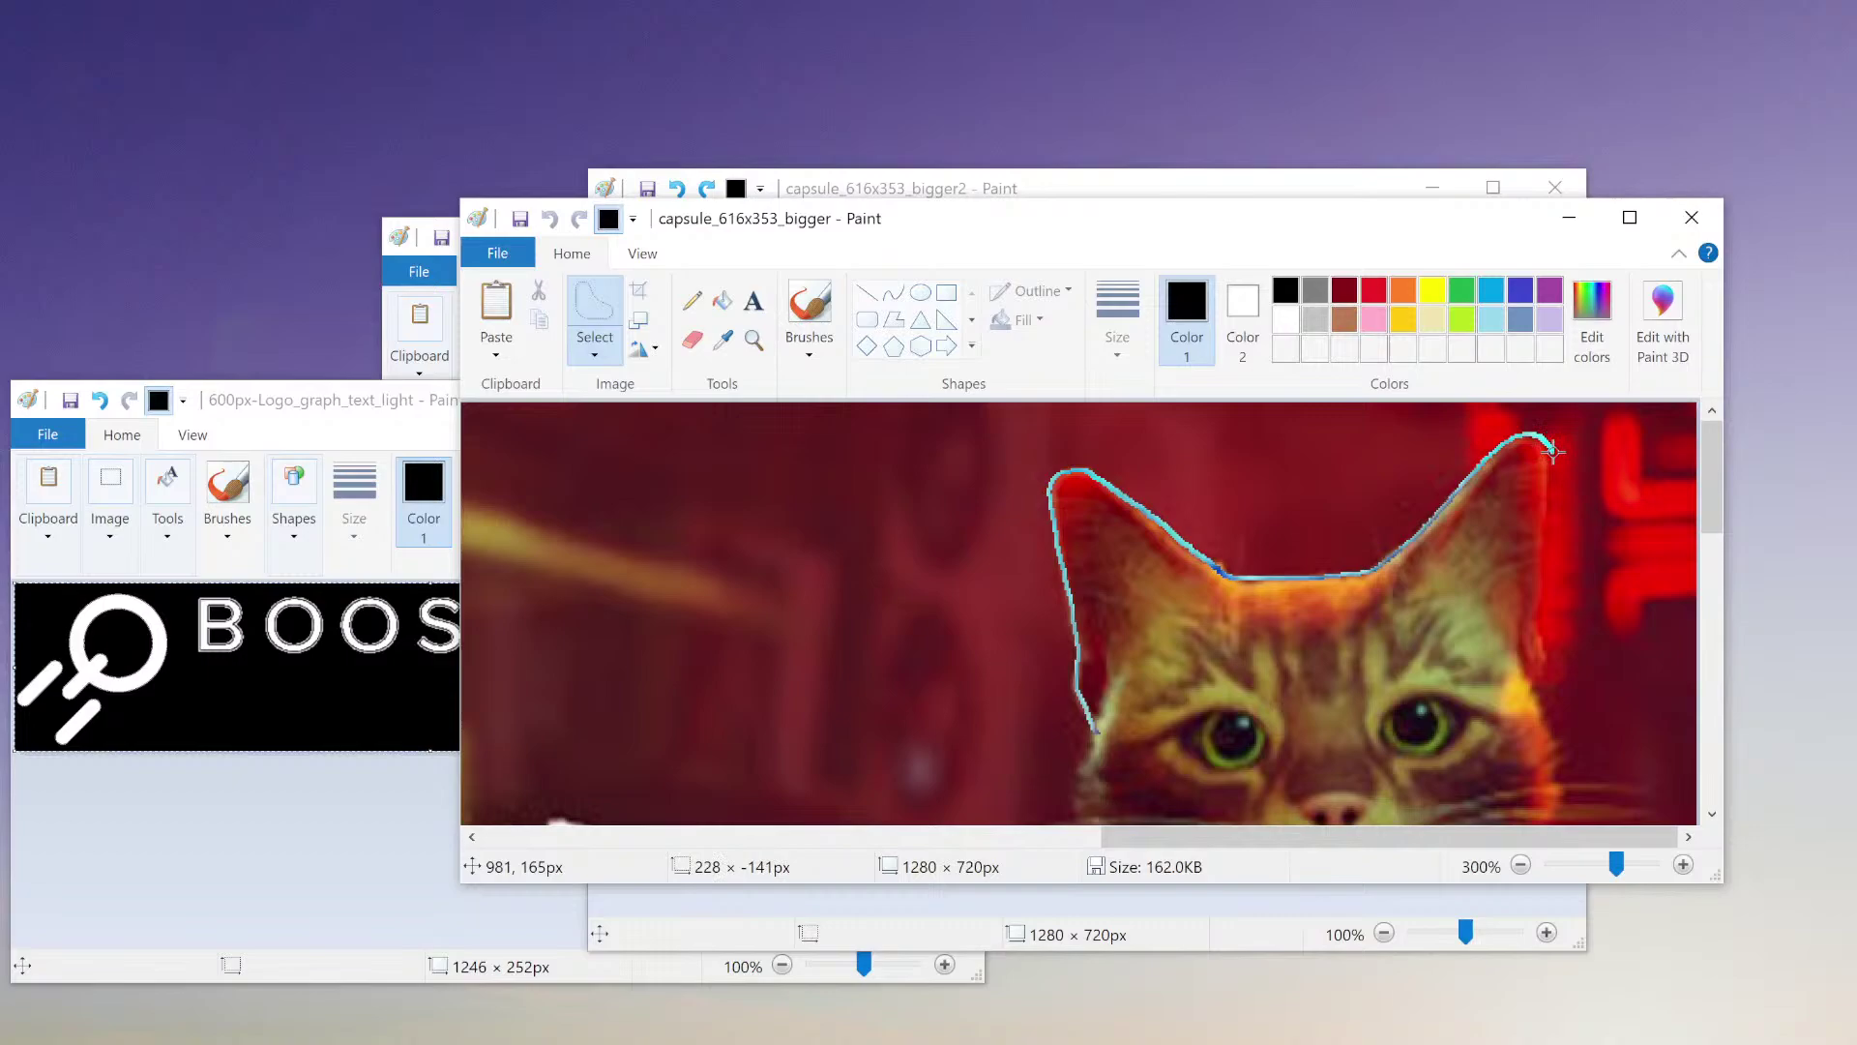
{"action": "left_click_drag", "start_coordinate": [1549, 519], "coordinate": [1545, 559]}
{"action": "left_click_drag", "start_coordinate": [1529, 650], "coordinate": [1567, 739]}
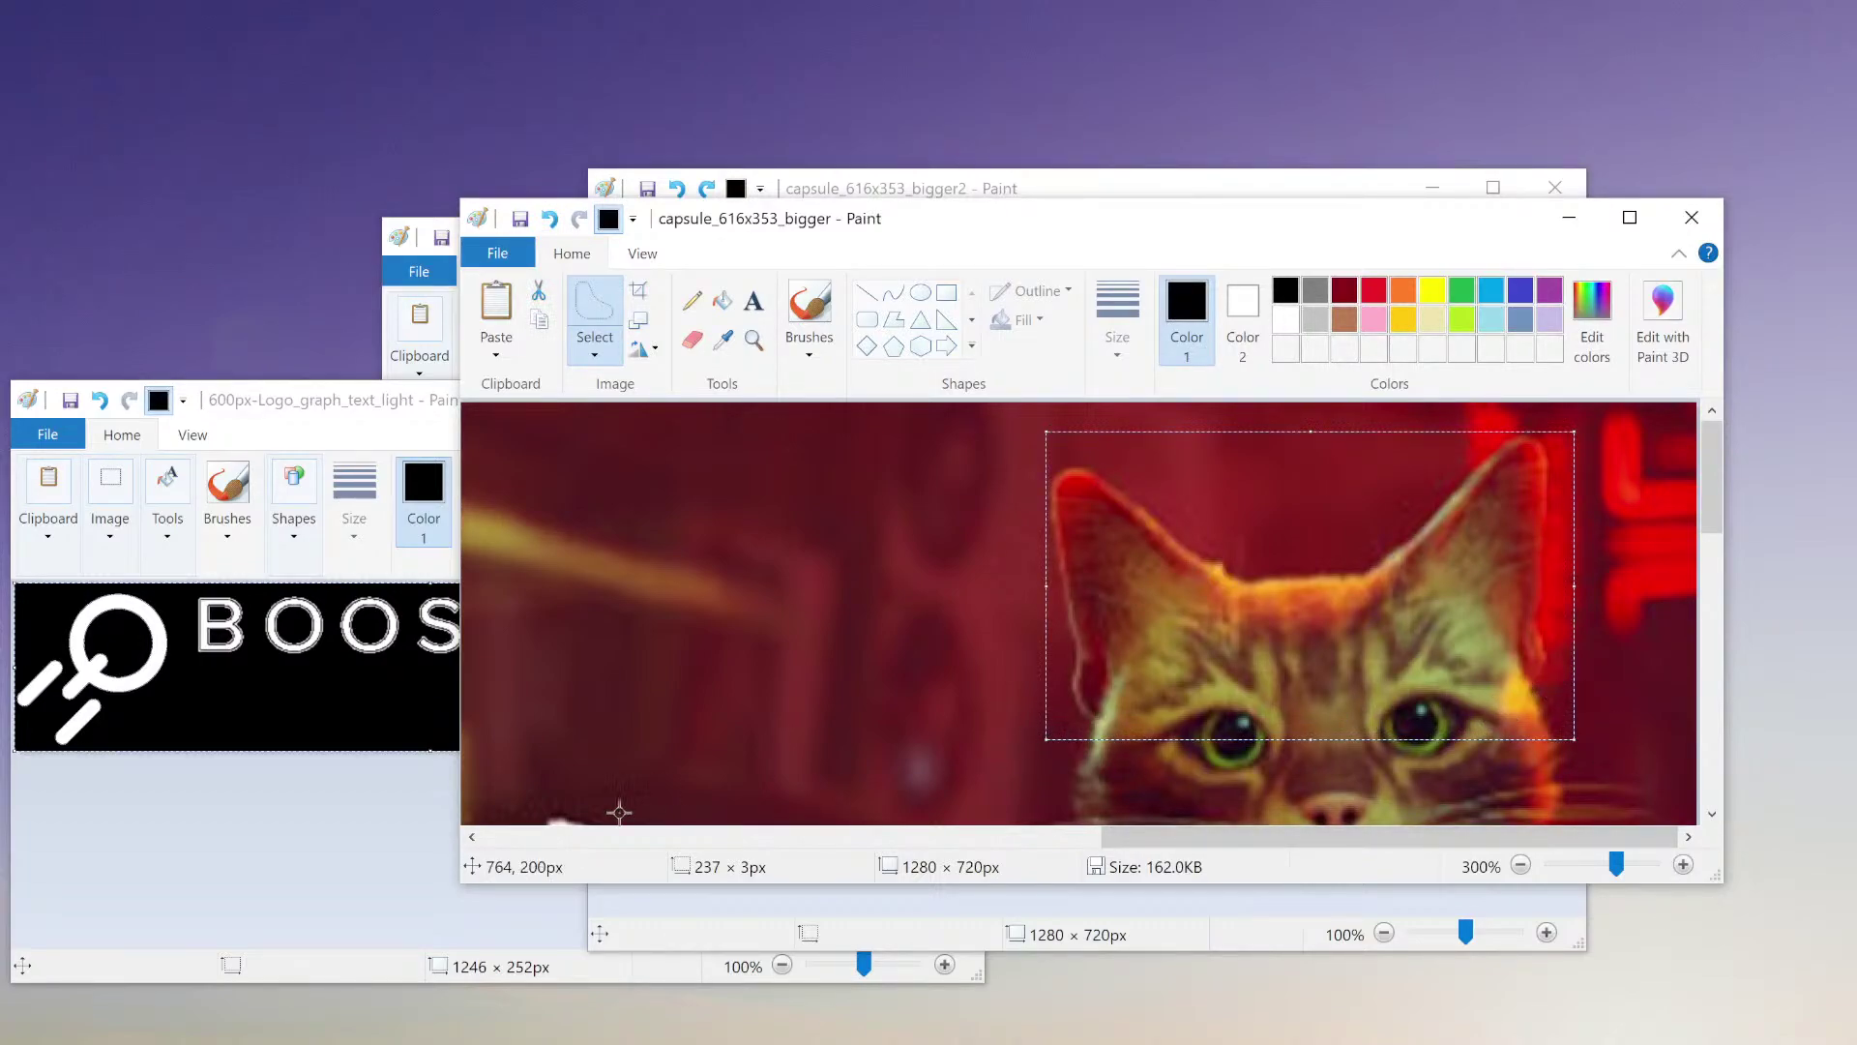
- Bring the capsule_616x353_bigger2 cover forward, zoom in, and trial-paste the cat cutout, then undo
{"action": "left_click", "coordinate": [904, 905]}
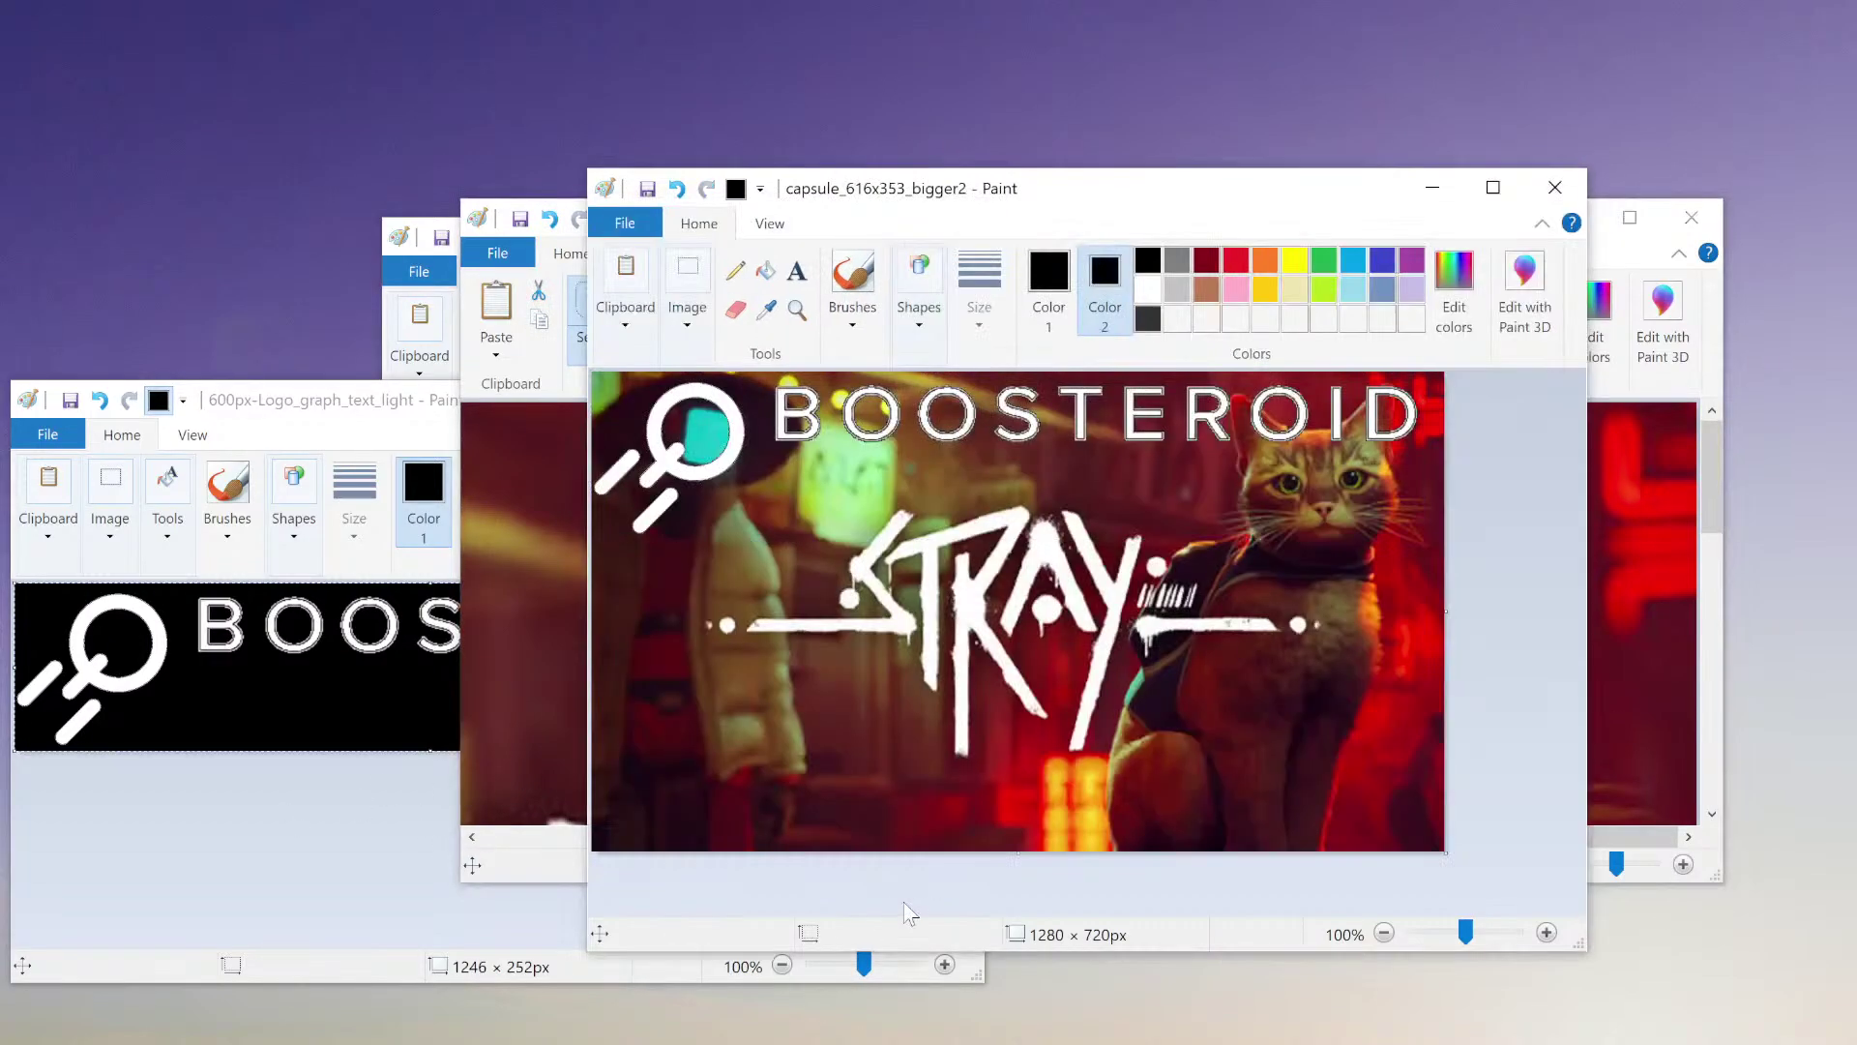
{"action": "left_click", "coordinate": [1545, 931]}
{"action": "left_click", "coordinate": [1546, 931]}
{"action": "left_click", "coordinate": [1545, 931]}
{"action": "left_click_drag", "start_coordinate": [837, 904], "coordinate": [1509, 920]}
{"action": "key", "text": "ctrl+v"}
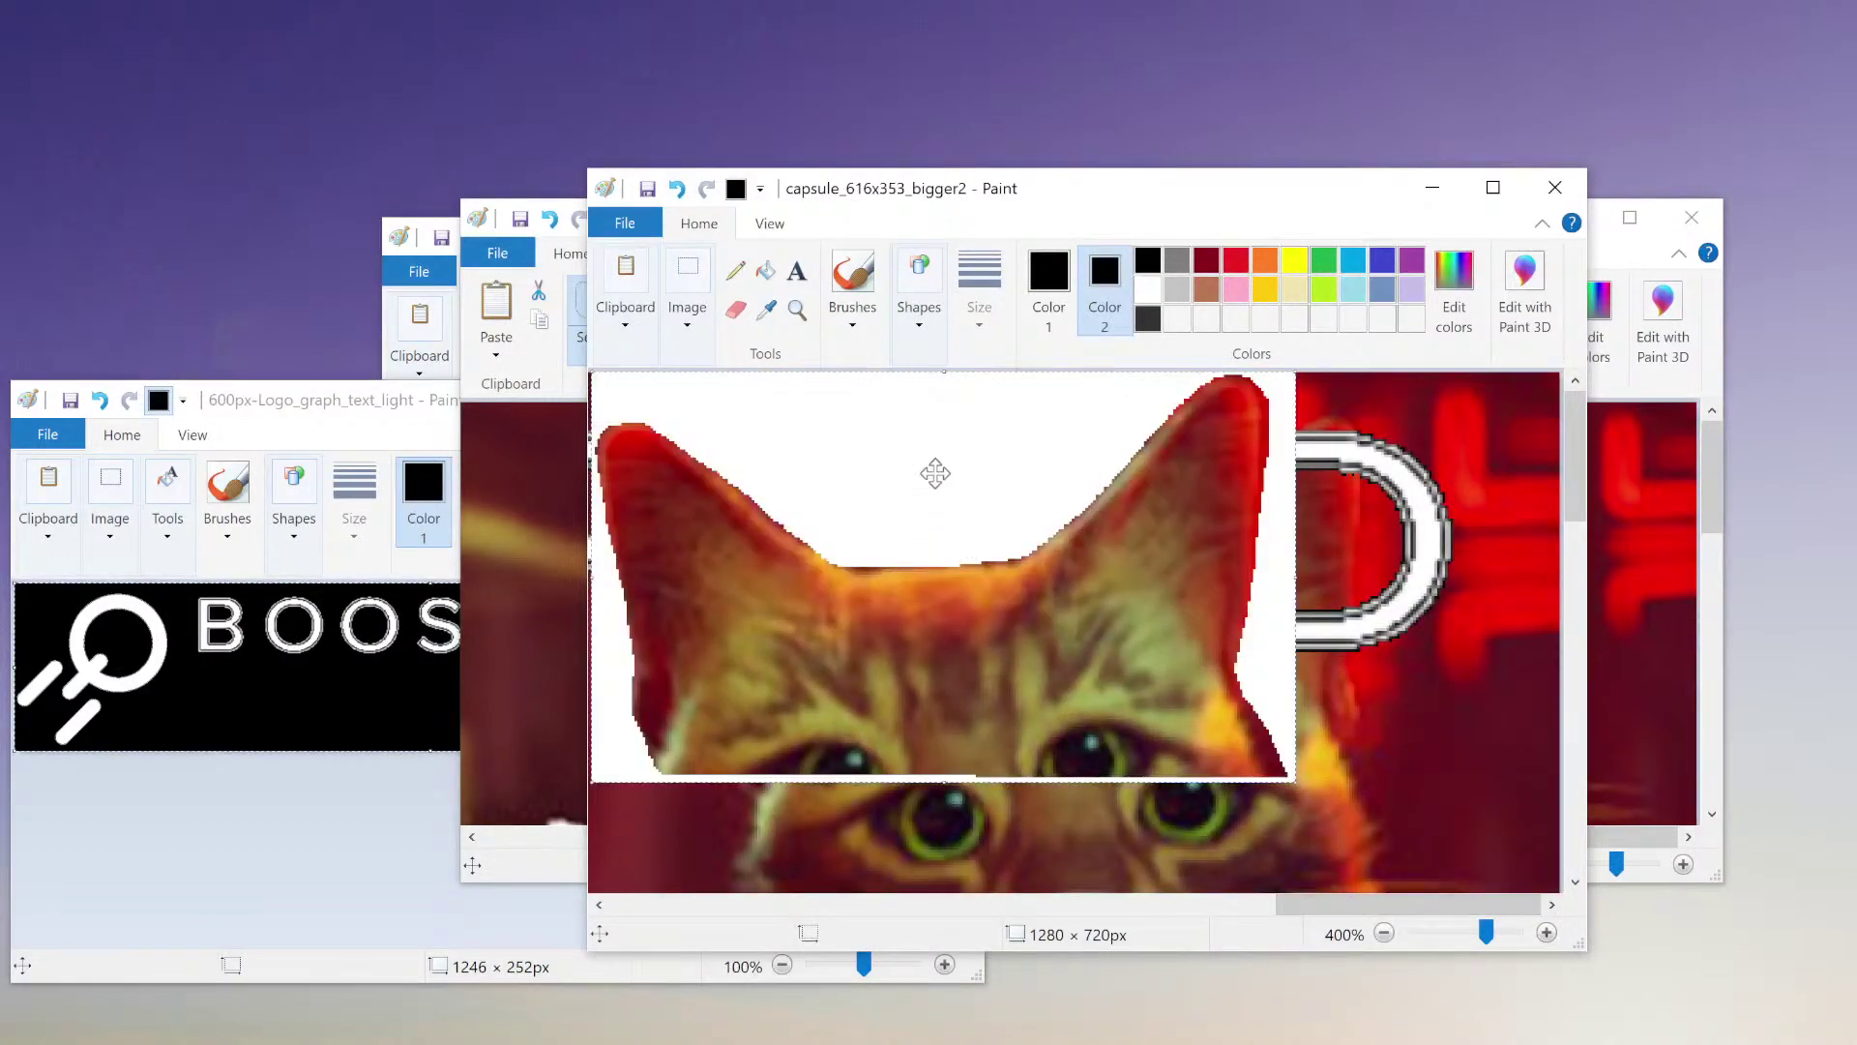
{"action": "key", "text": "ctrl+z"}
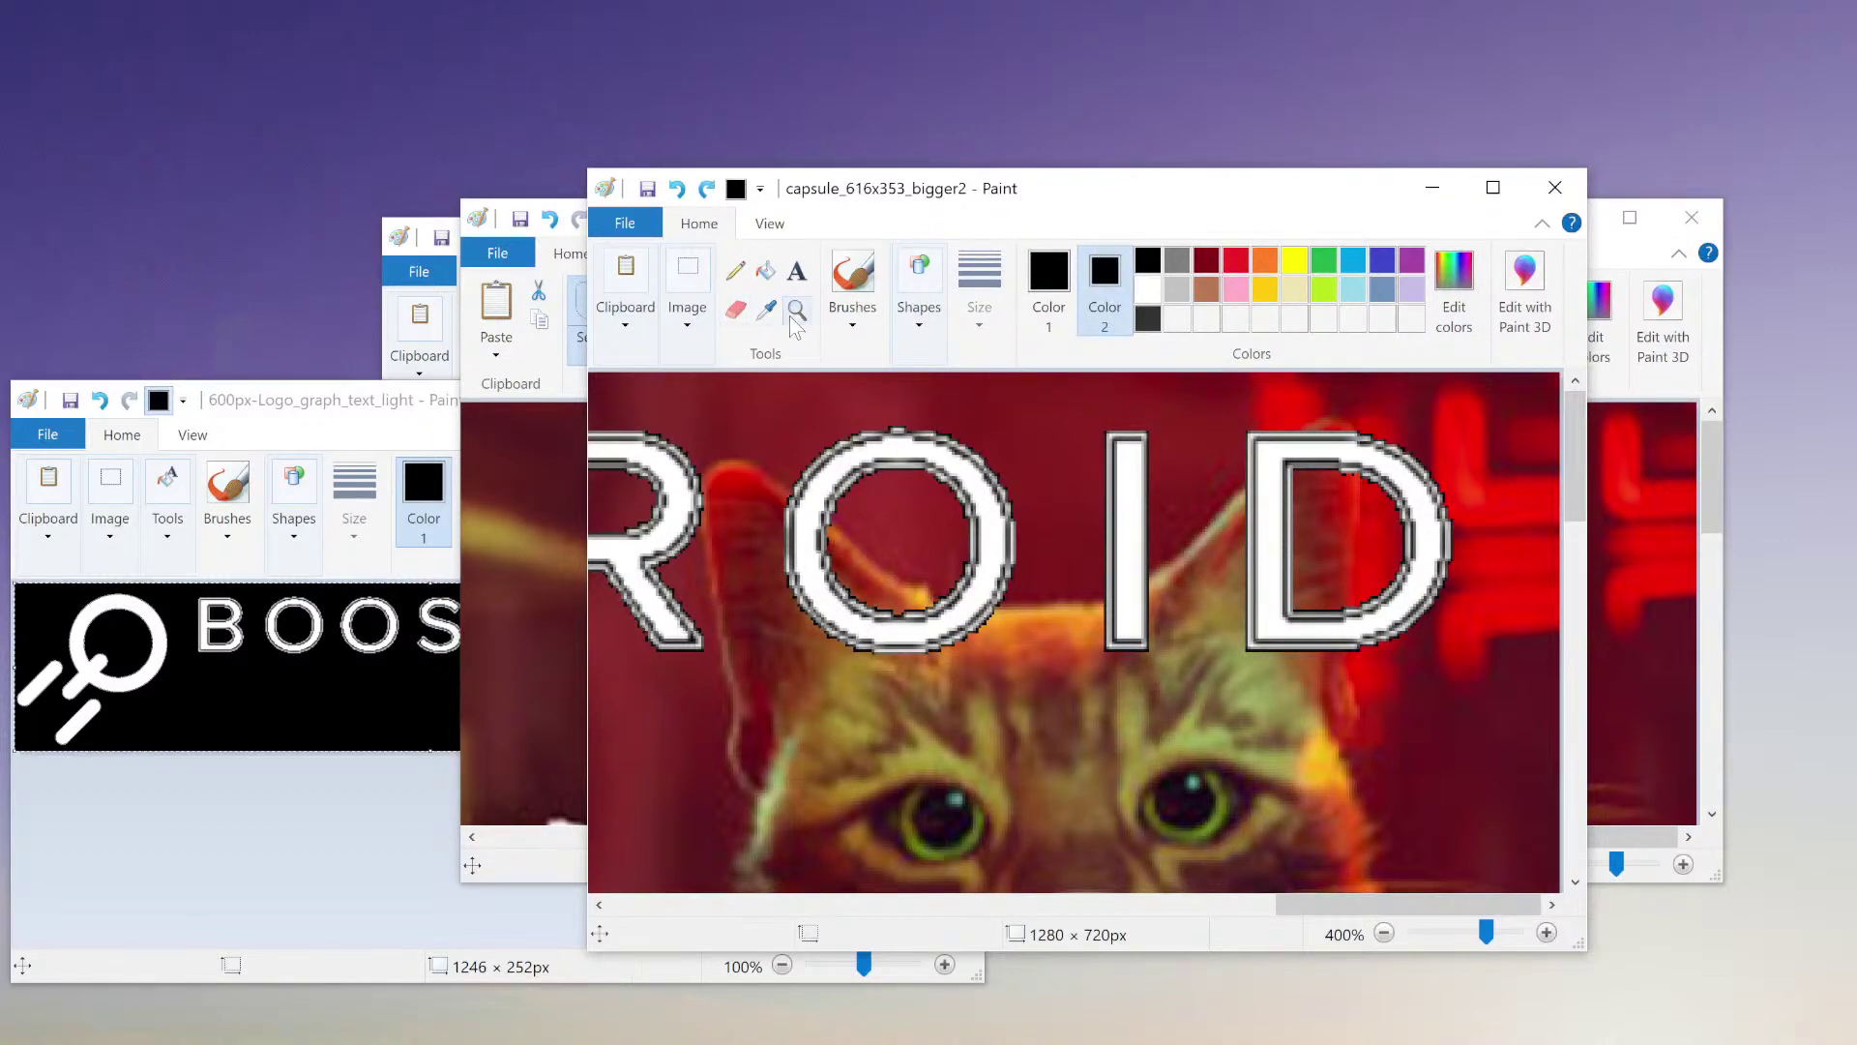
- Set Color 2 to white and paste the cat cutout with its white background transparent
{"action": "left_click", "coordinate": [688, 319]}
{"action": "left_click", "coordinate": [698, 447]}
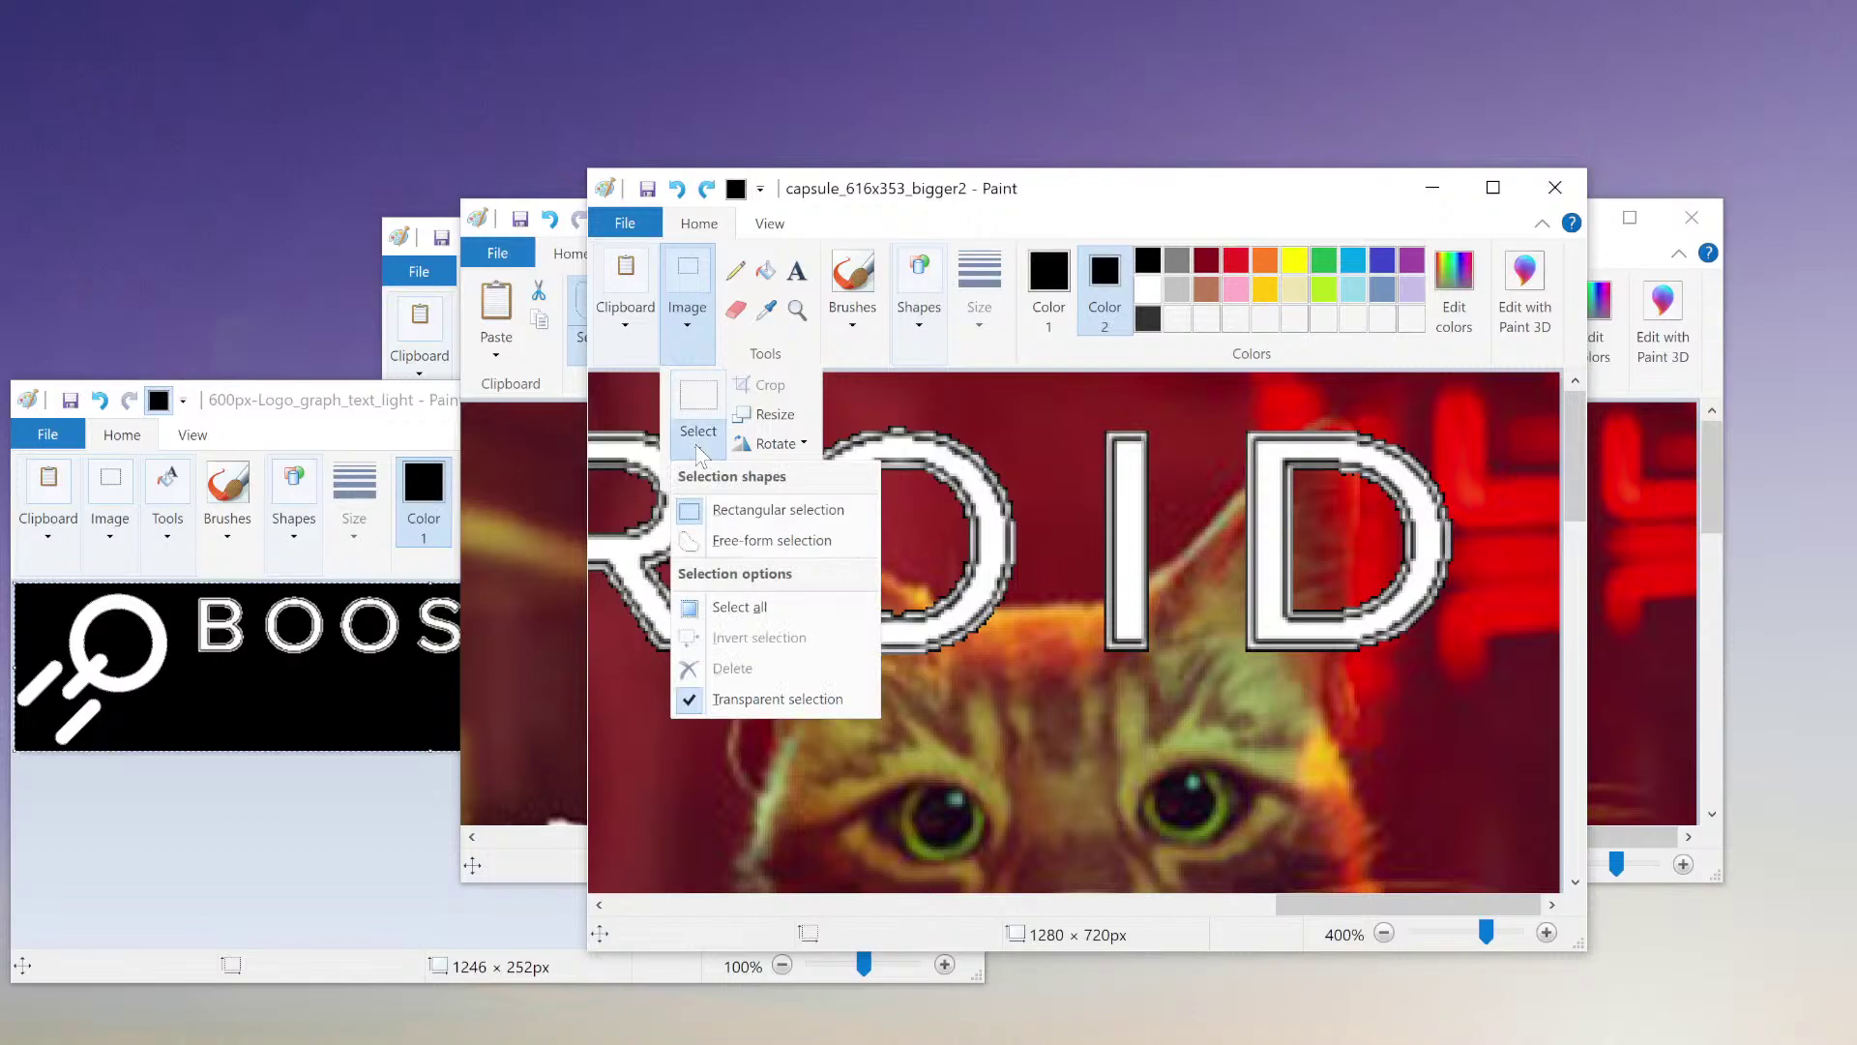
{"action": "key", "text": "Escape"}
{"action": "key", "text": "Escape"}
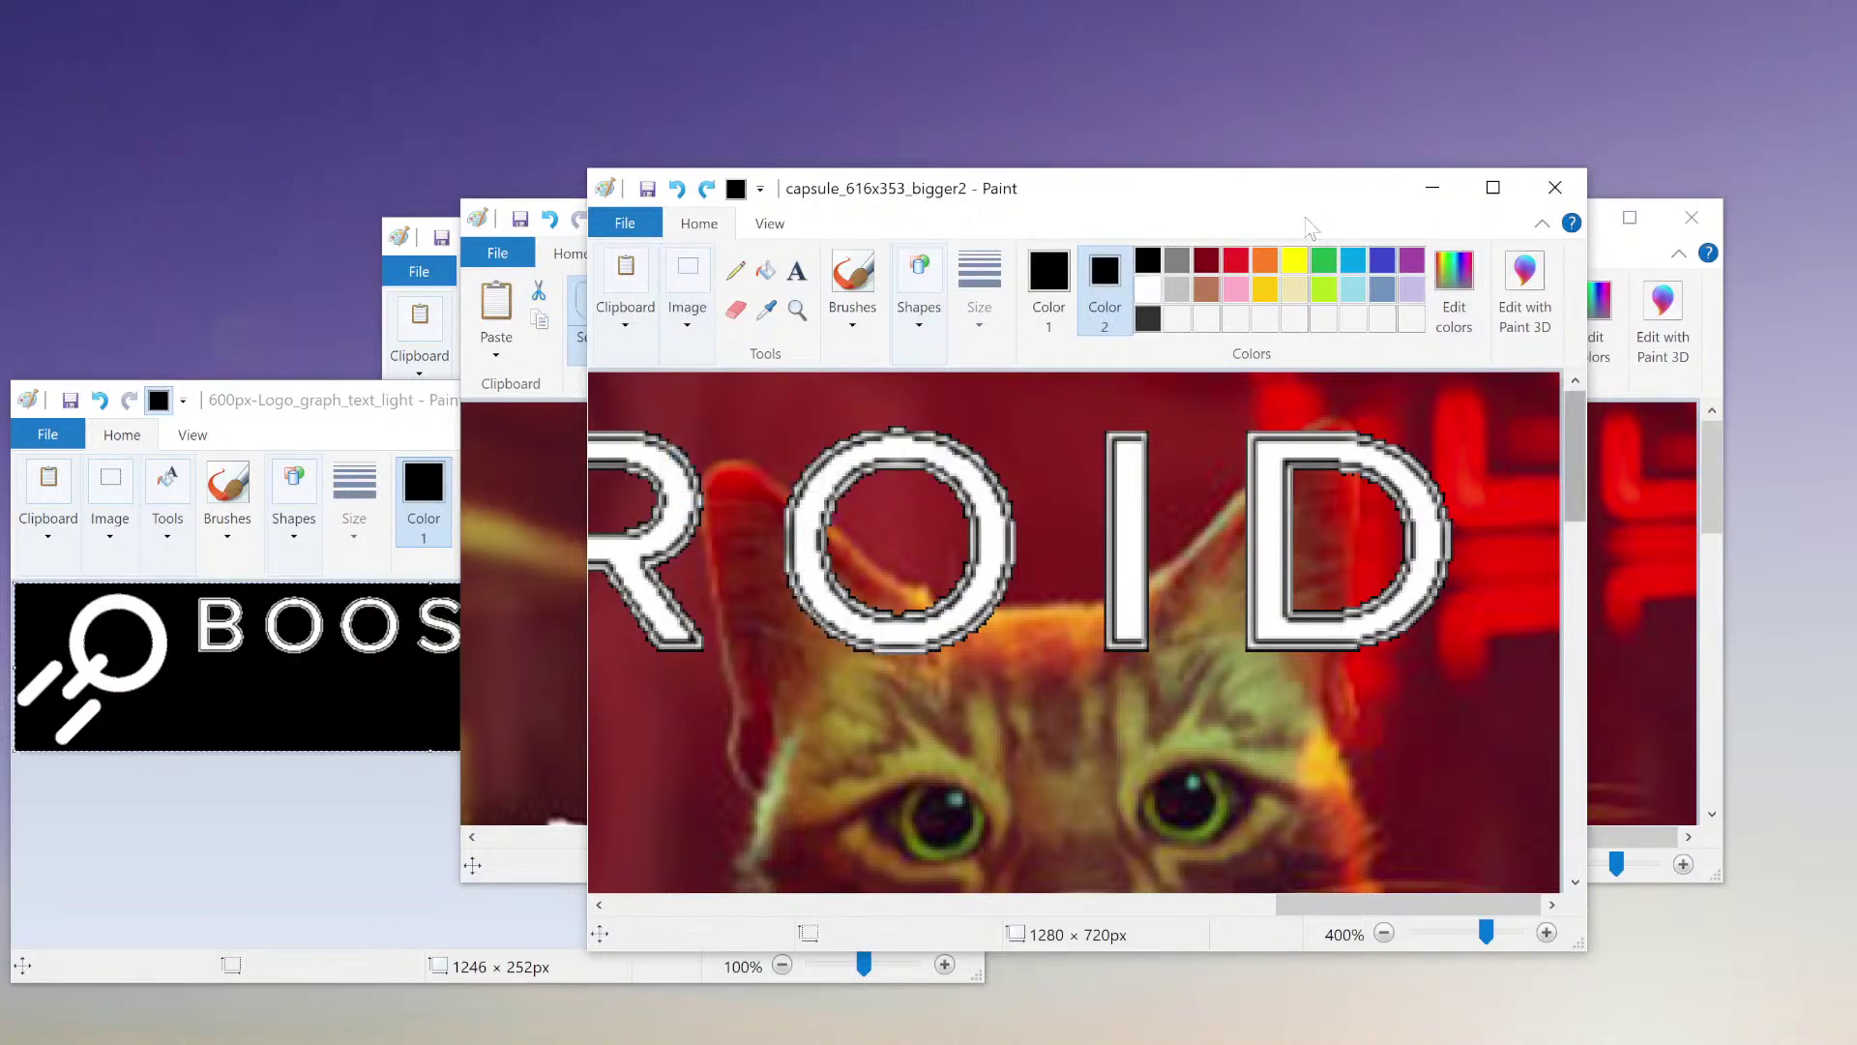
{"action": "key", "text": "ctrl+v"}
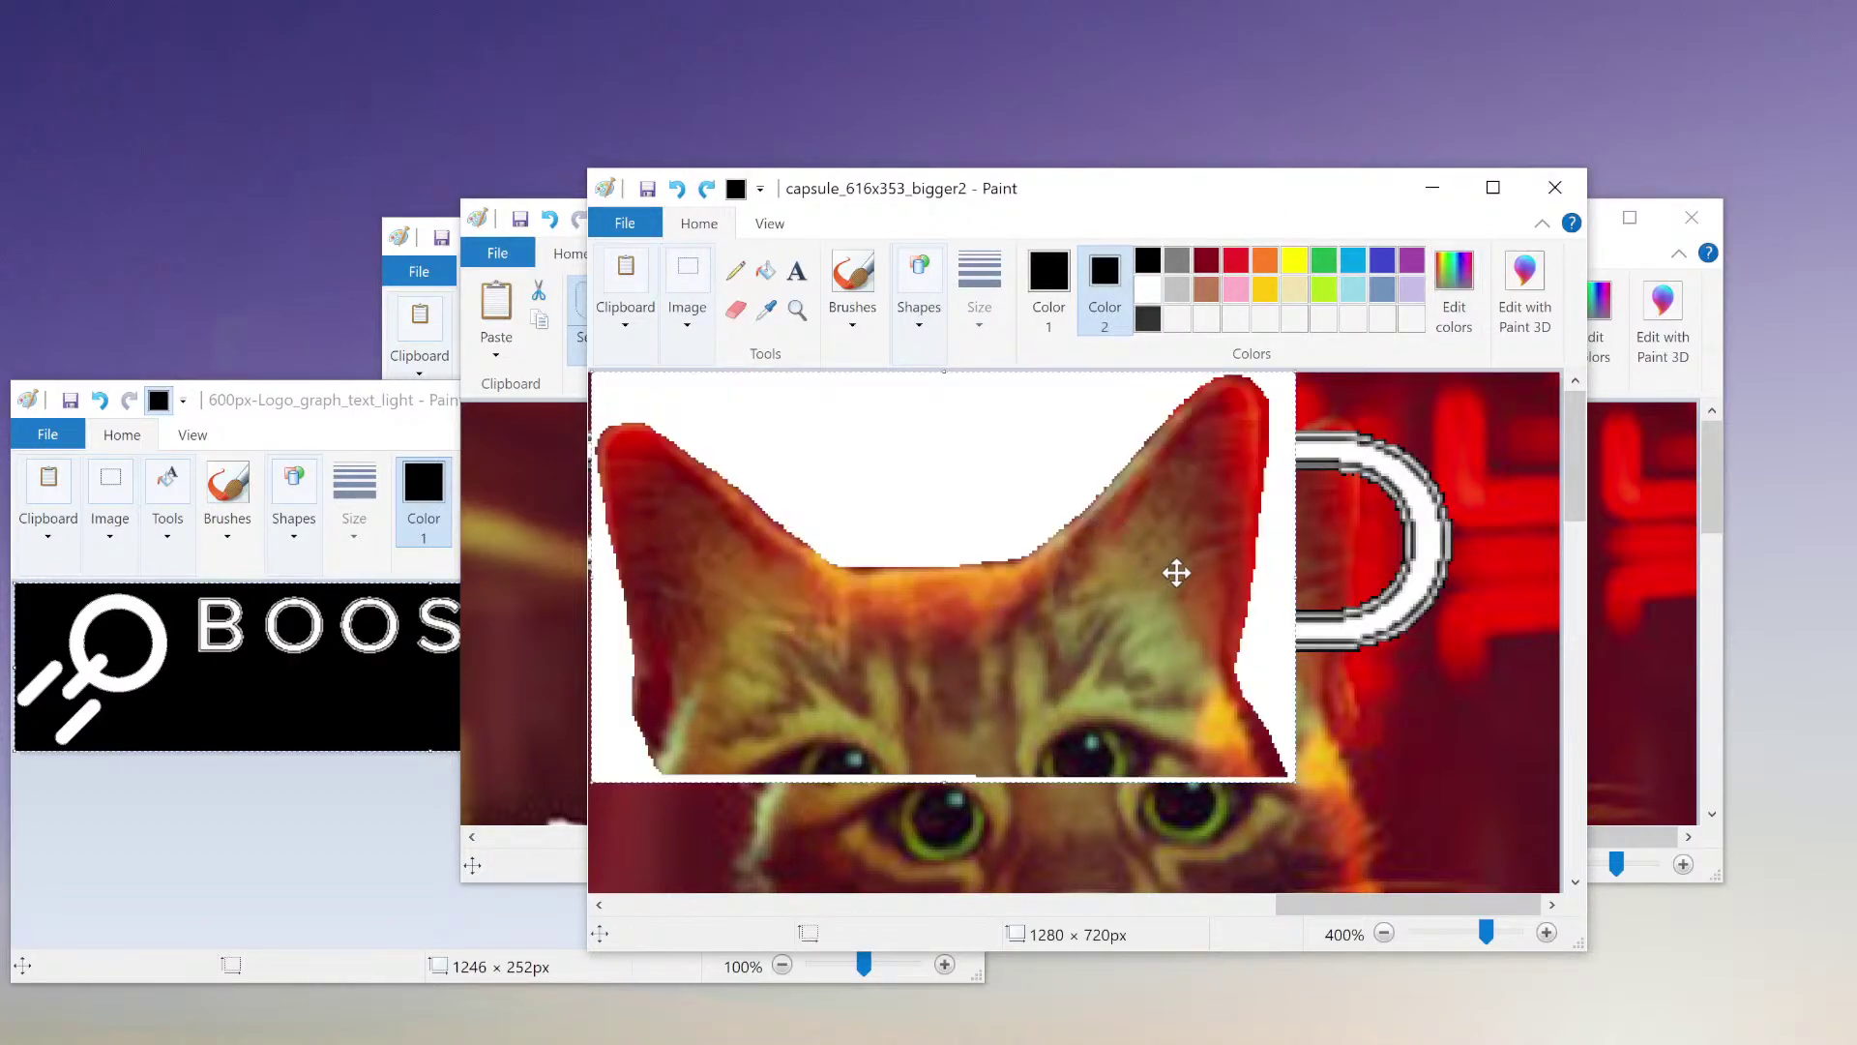
{"action": "key", "text": "ctrl+z"}
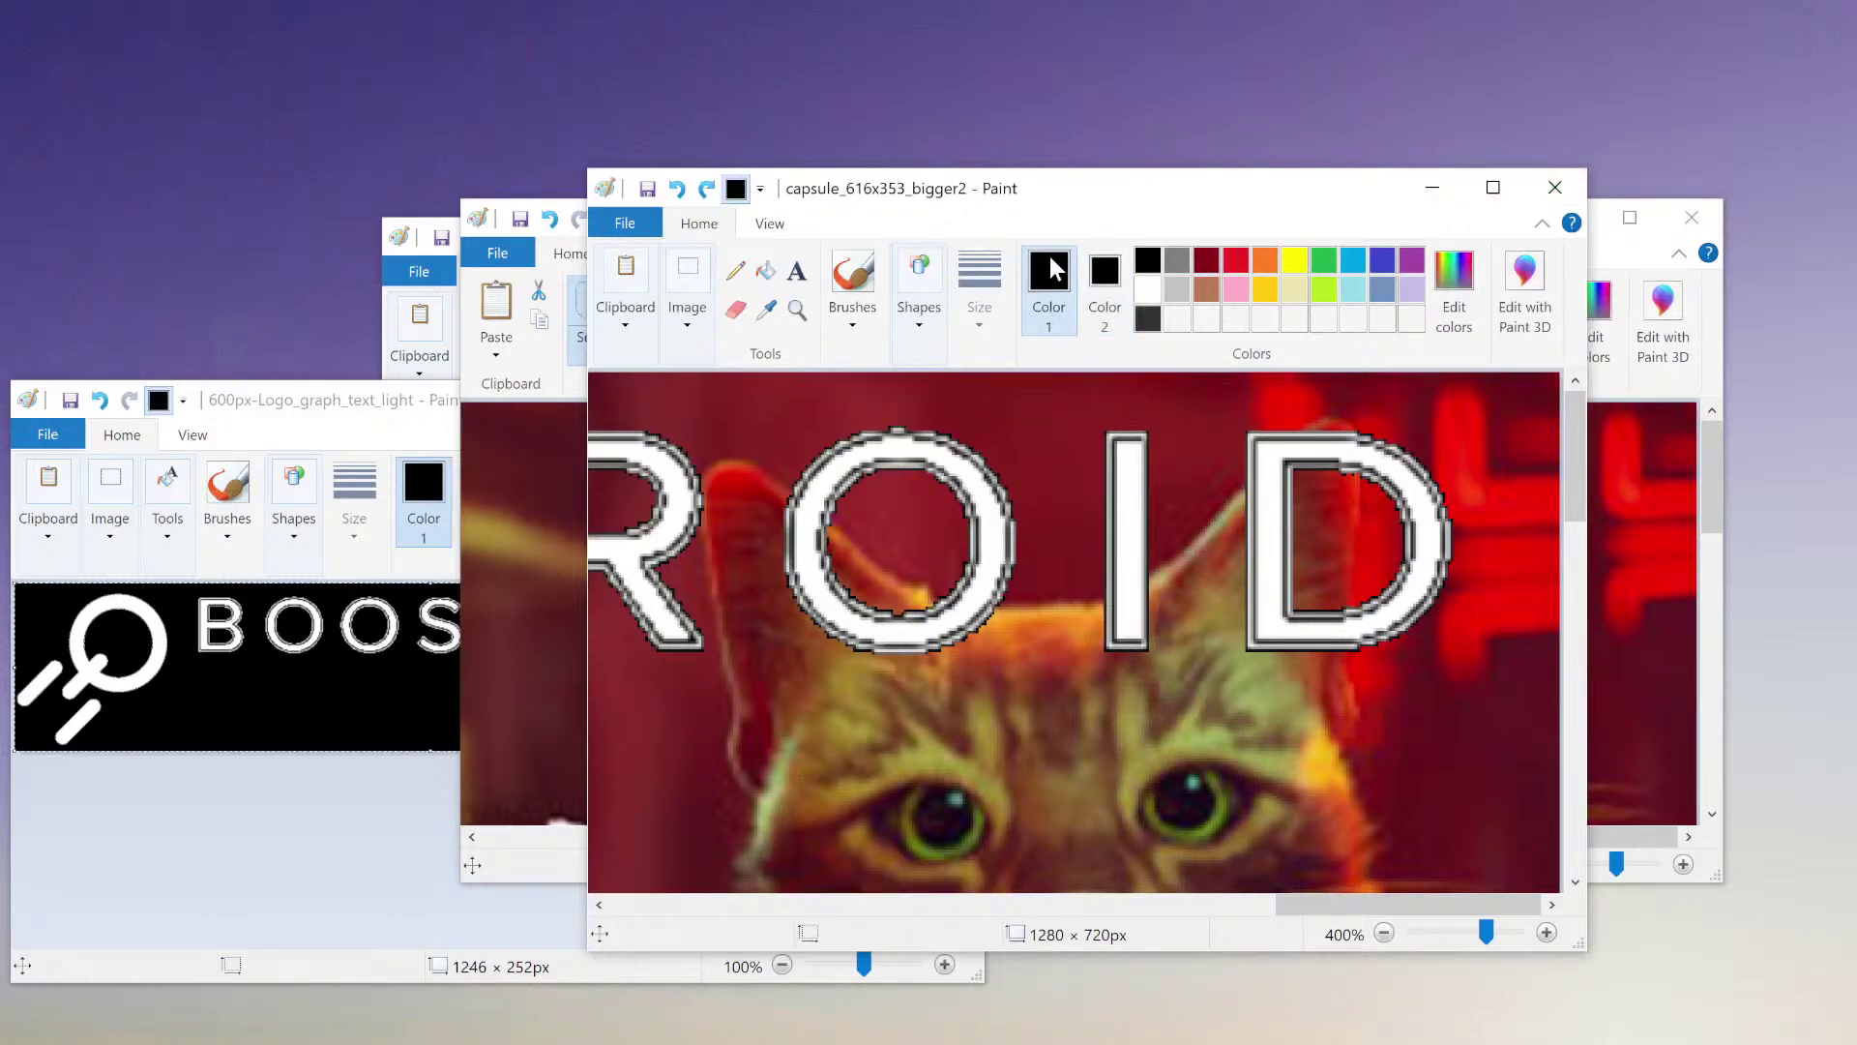
{"action": "left_click", "coordinate": [1149, 289]}
{"action": "left_click", "coordinate": [1049, 287]}
{"action": "key", "text": "ctrl+v"}
- Align the pasted cat head over the original cat, ears in front of the ROID letters, and commit
{"action": "left_click_drag", "start_coordinate": [920, 643], "coordinate": [1027, 675]}
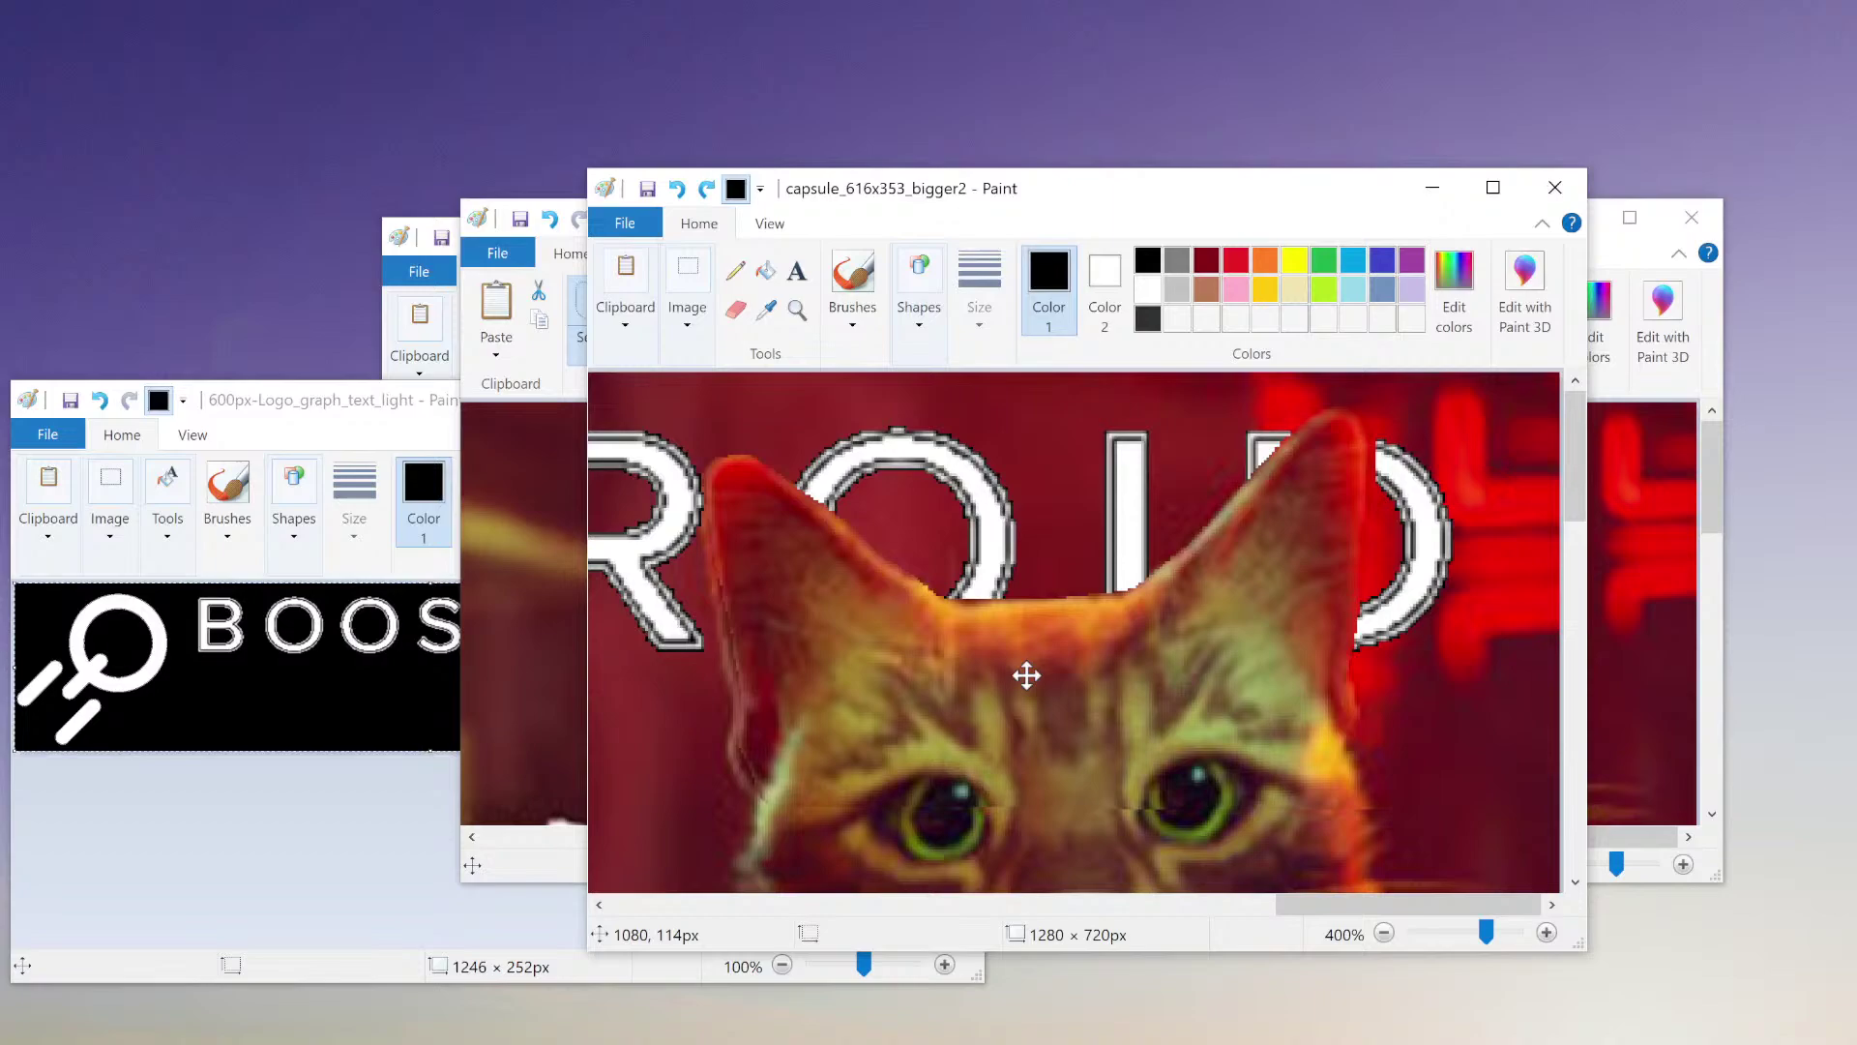
{"action": "mouse_move", "coordinate": [1027, 675]}
{"action": "left_mouse_down"}
{"action": "mouse_move", "coordinate": [1152, 651]}
{"action": "mouse_move", "coordinate": [1065, 650]}
{"action": "mouse_move", "coordinate": [1077, 589]}
{"action": "mouse_move", "coordinate": [1019, 667]}
{"action": "mouse_move", "coordinate": [1040, 676]}
{"action": "mouse_move", "coordinate": [1020, 677]}
{"action": "left_mouse_up"}
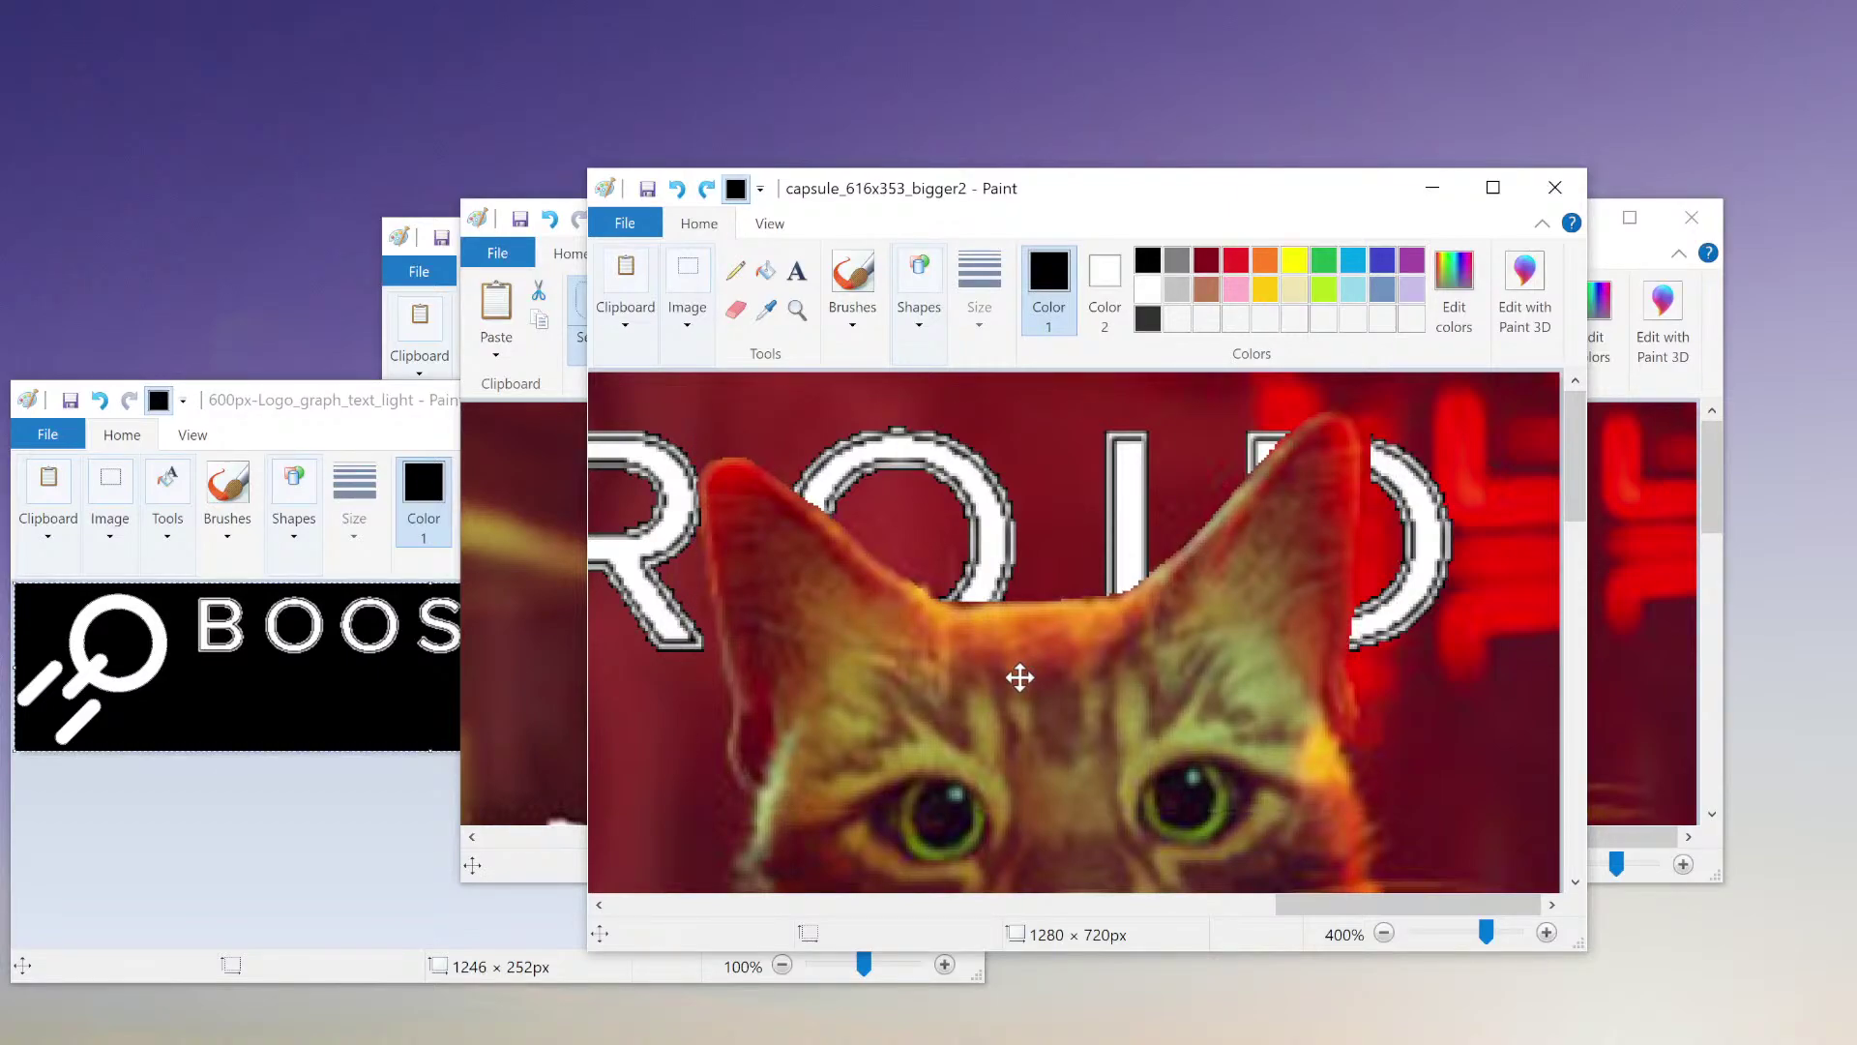
{"action": "left_click_drag", "start_coordinate": [1020, 677], "coordinate": [1020, 676]}
{"action": "left_click", "coordinate": [1472, 664]}
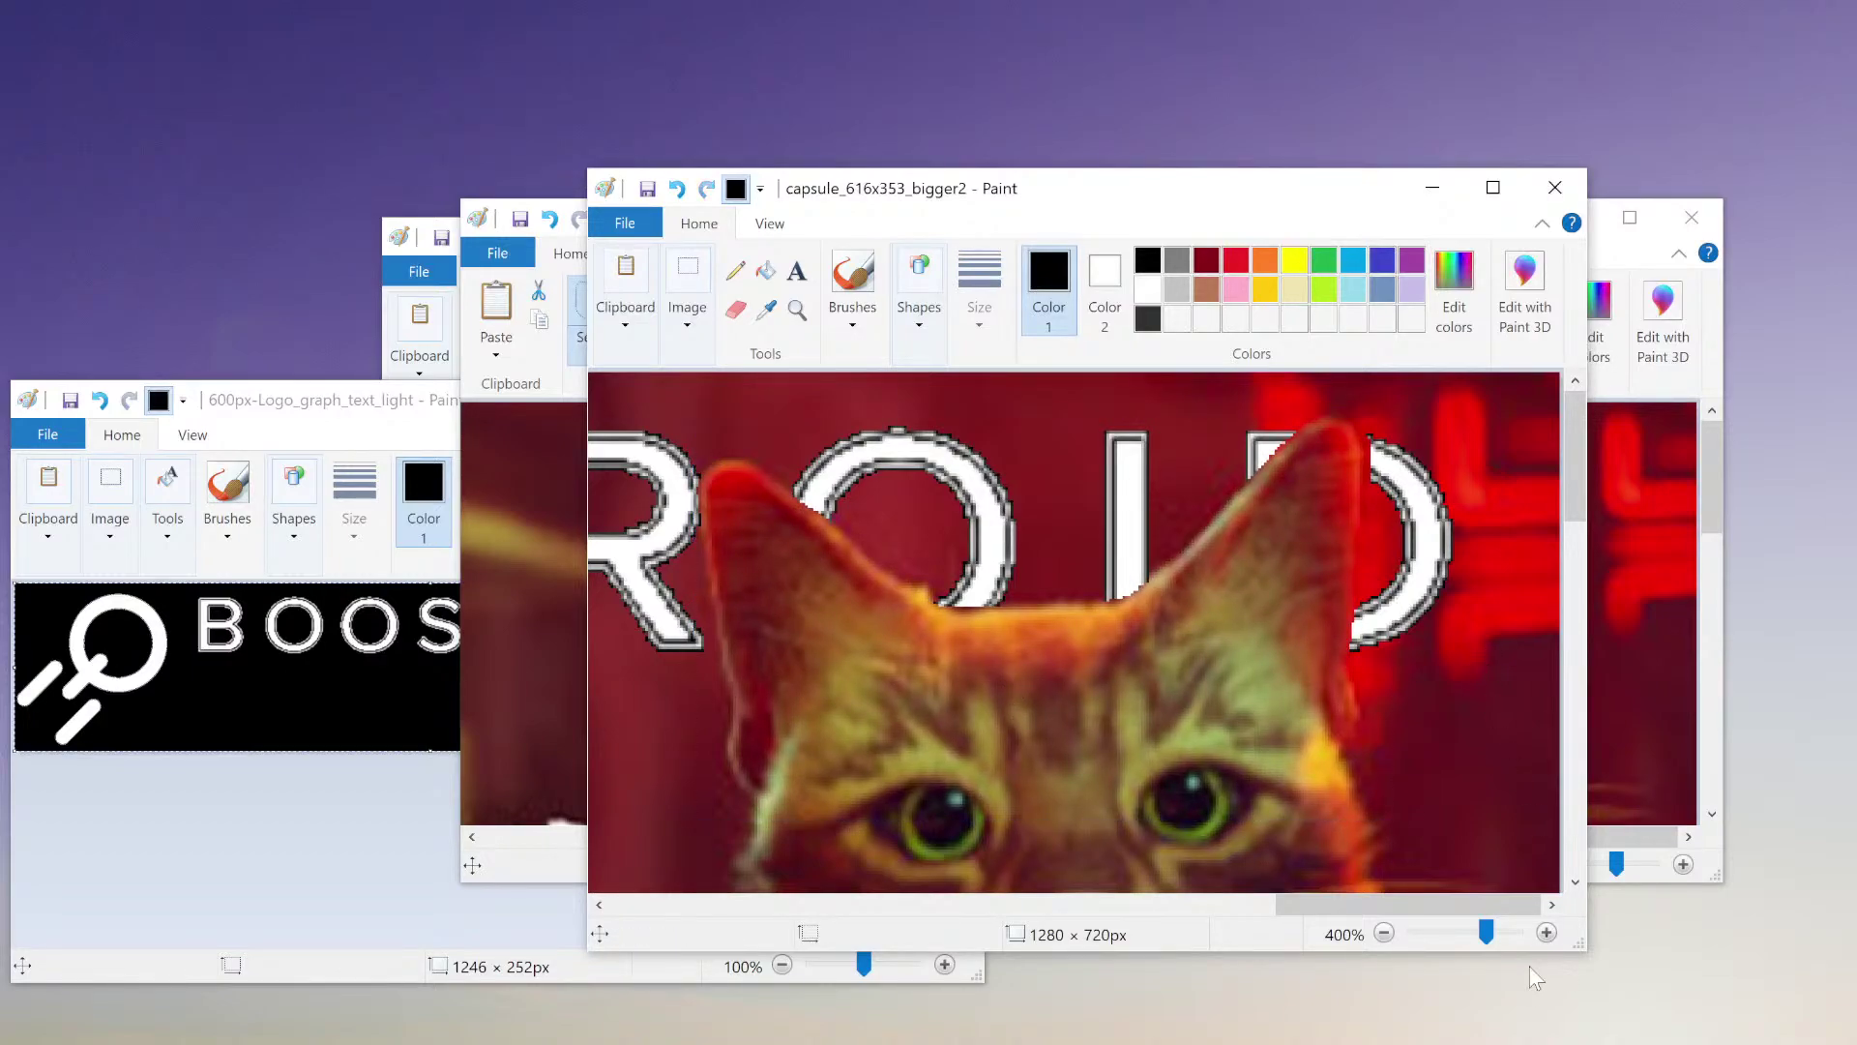
- Zoom the finished cover out and back to 100% to view it whole
{"action": "left_click", "coordinate": [1384, 933]}
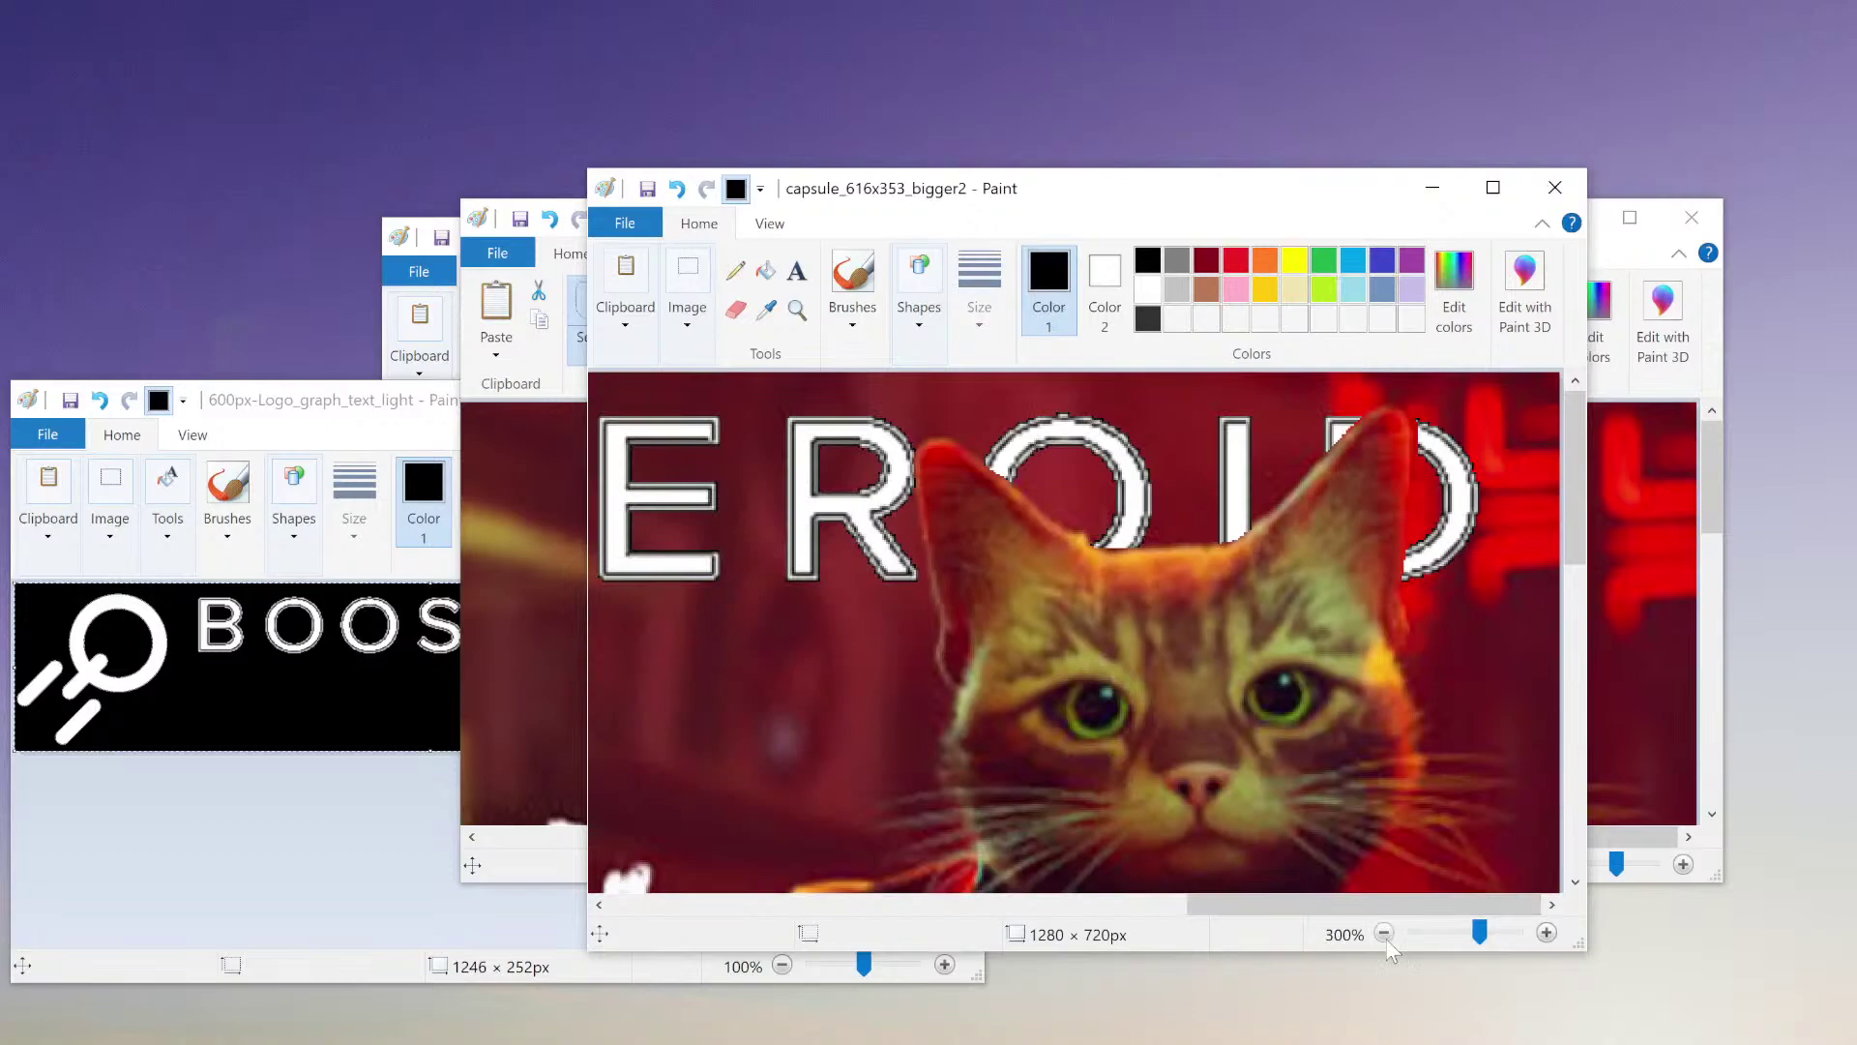
{"action": "left_click", "coordinate": [1384, 932]}
{"action": "left_click", "coordinate": [1384, 932]}
{"action": "left_click", "coordinate": [1384, 933]}
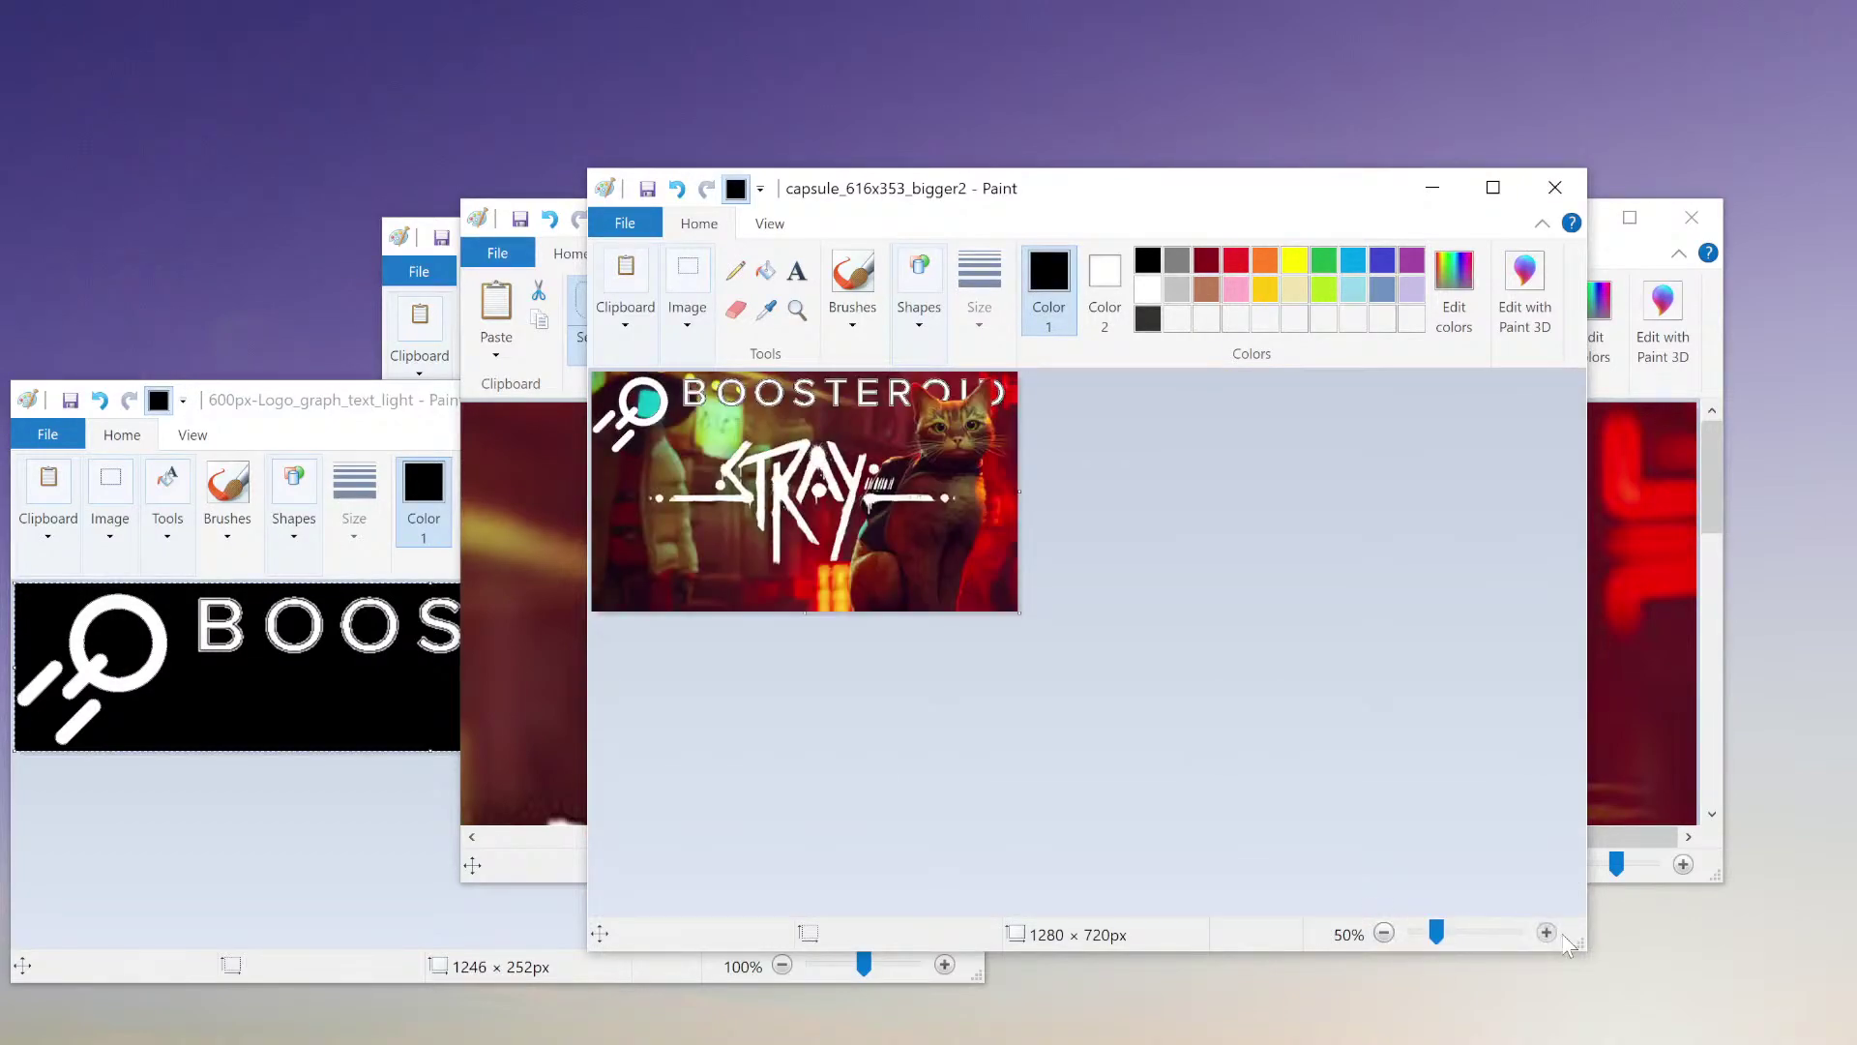
{"action": "left_click", "coordinate": [1547, 933]}
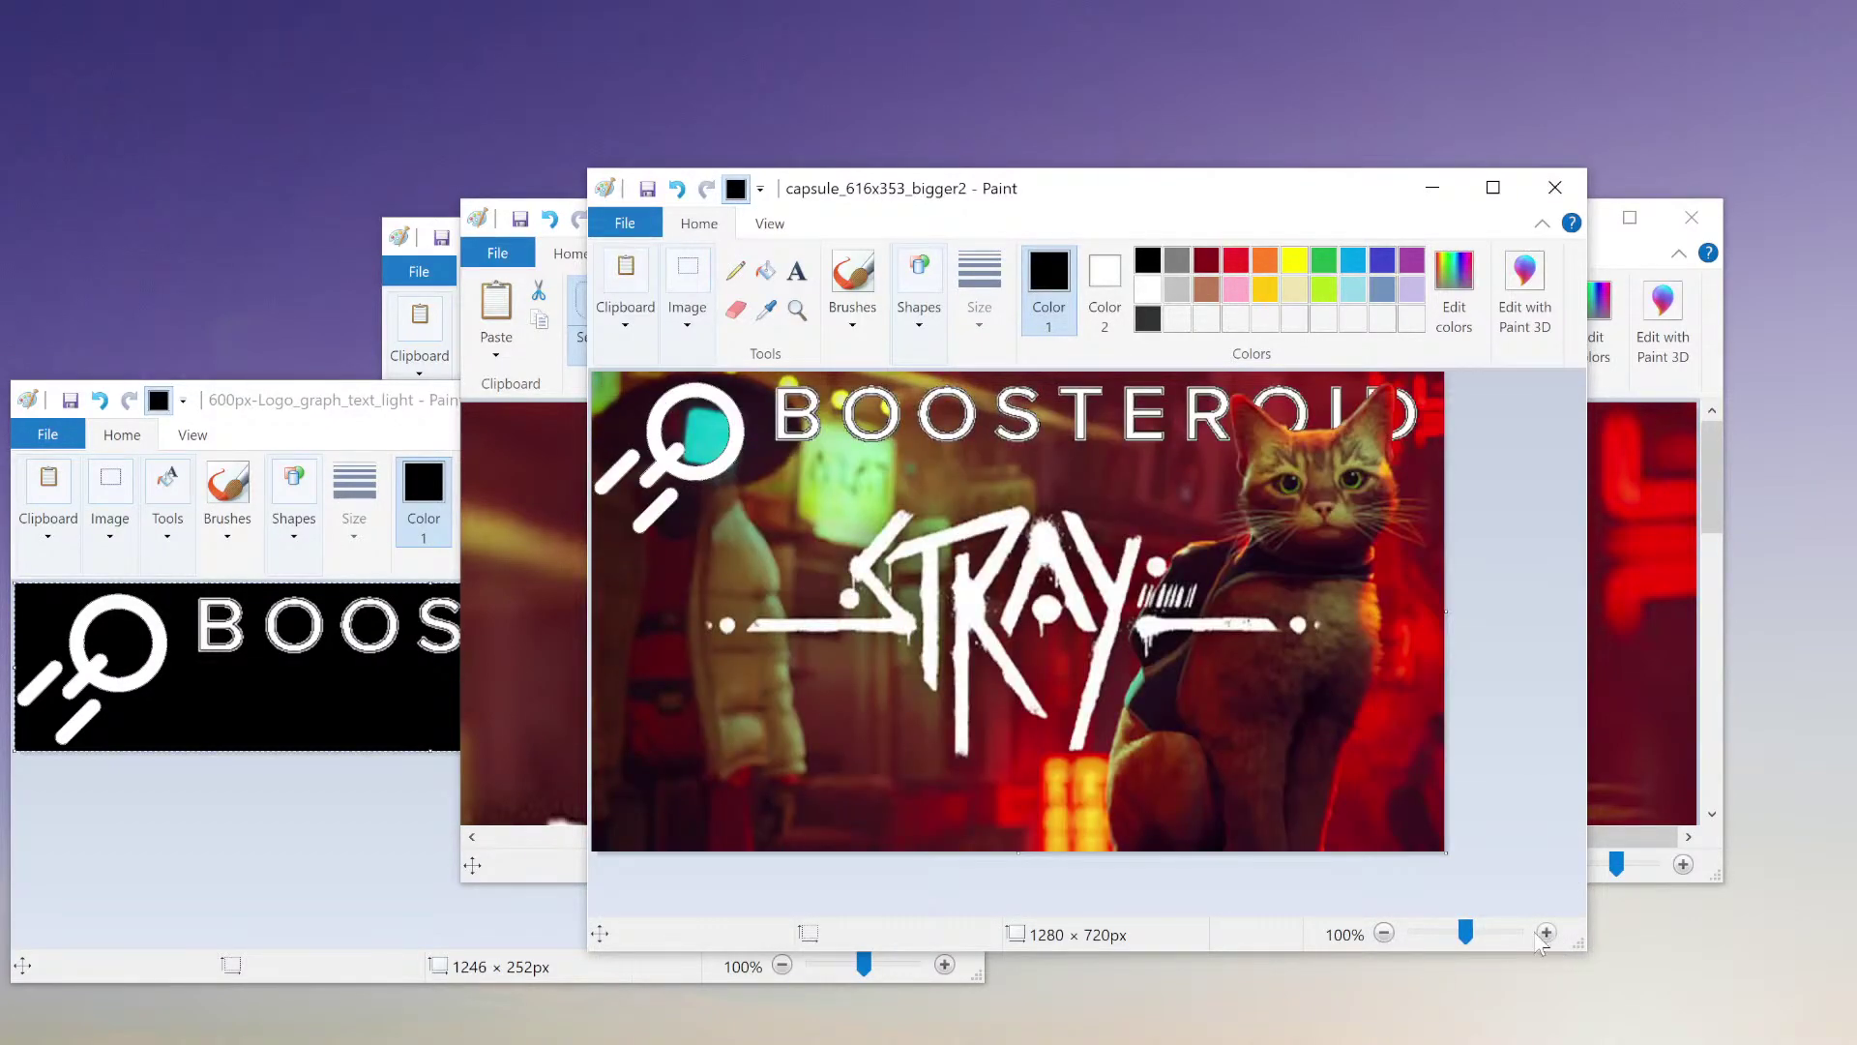
- Rearrange the windows and bring the IMG_0812_3 egg drawing to the front
{"action": "left_click_drag", "start_coordinate": [327, 407], "coordinate": [421, 377]}
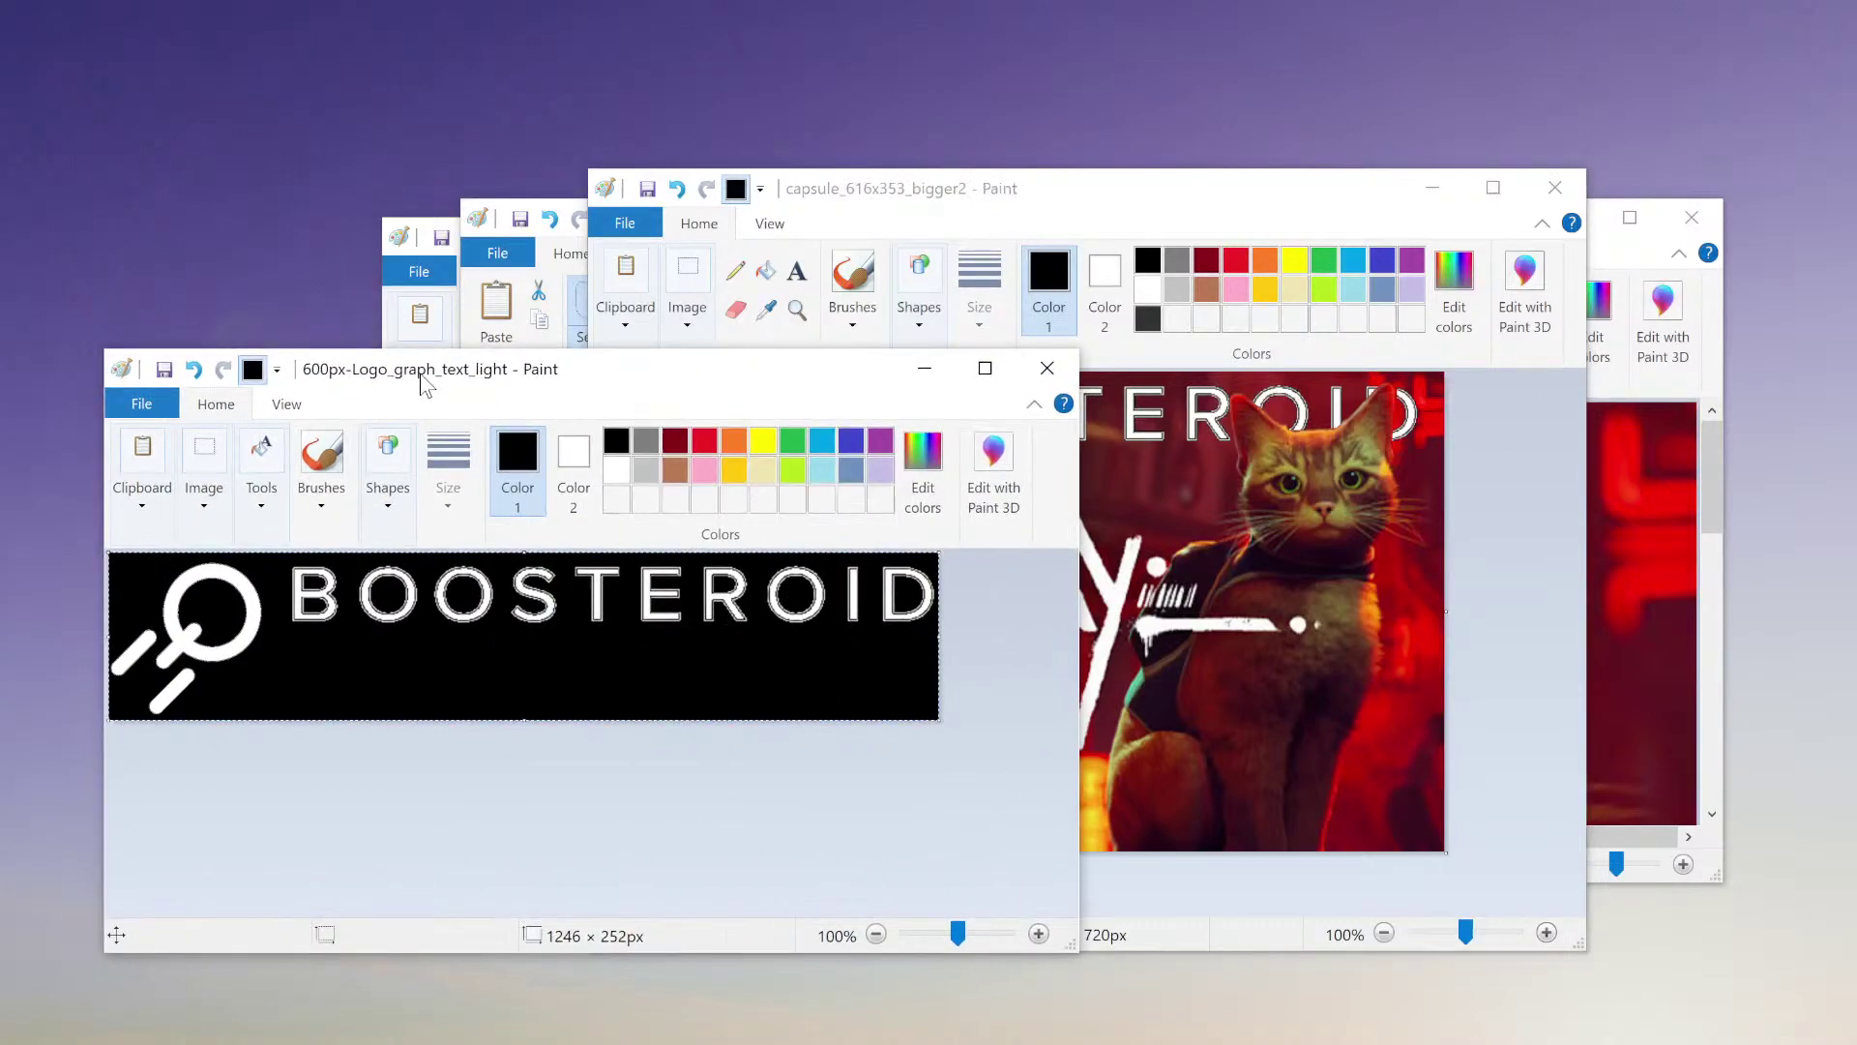
{"action": "left_click", "coordinate": [1142, 189]}
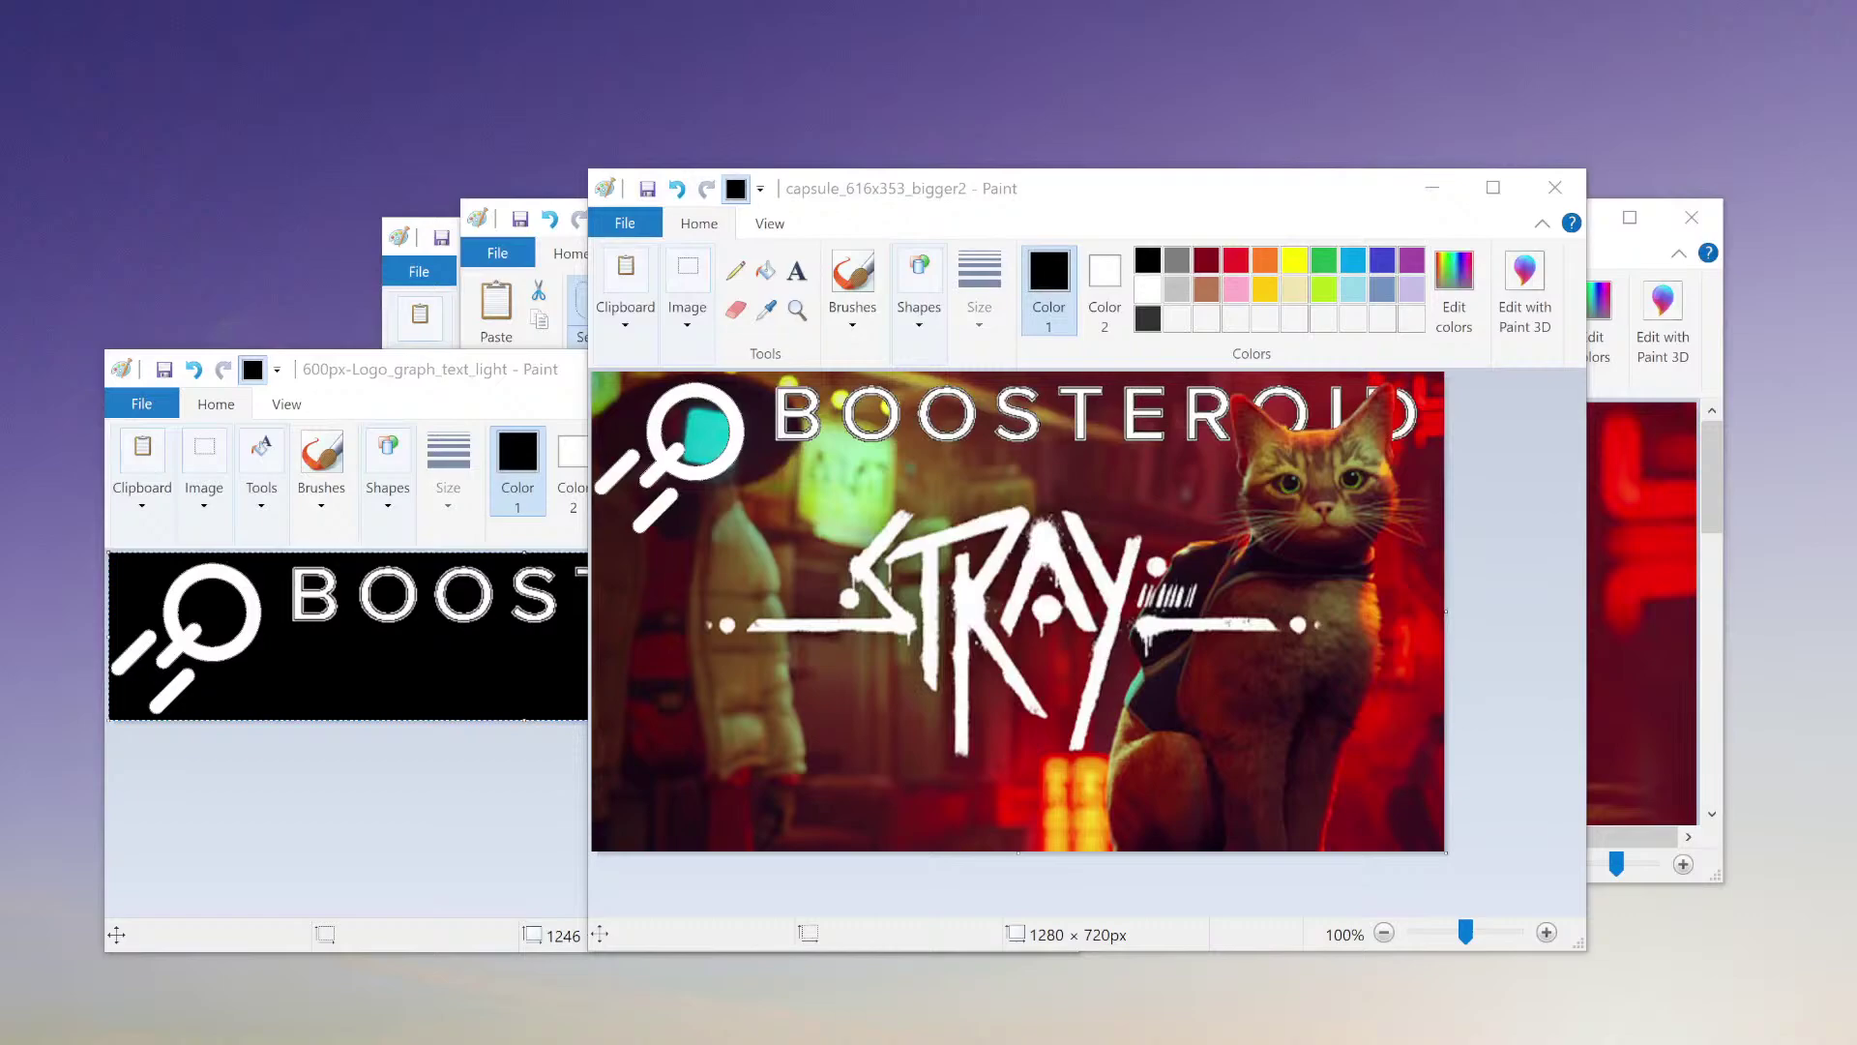
{"action": "mouse_move", "coordinate": [1856, 483]}
{"action": "left_mouse_down"}
{"action": "mouse_move", "coordinate": [1211, 315]}
{"action": "mouse_move", "coordinate": [1281, 266]}
{"action": "left_mouse_up"}
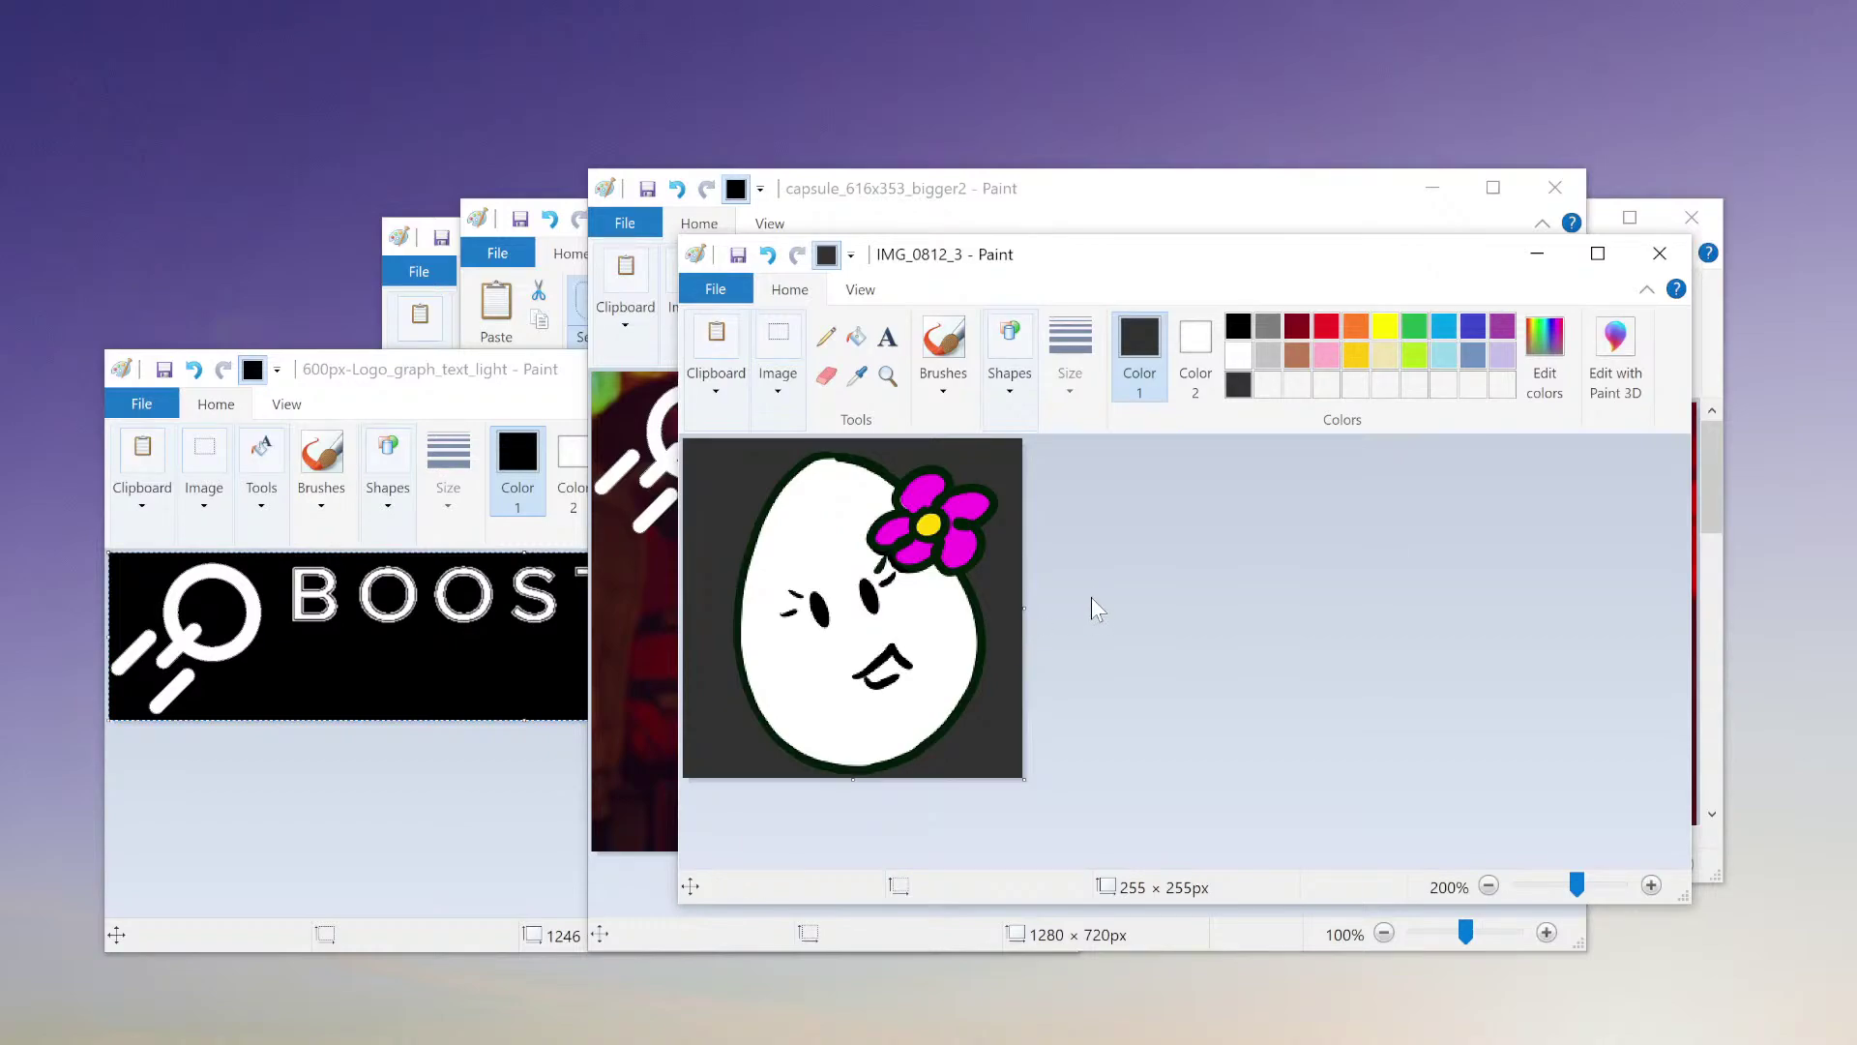
- Copy the egg drawing, trial-paste it onto the Stray cover, move it, then undo it
{"action": "key", "text": "ctrl+a"}
{"action": "key", "text": "ctrl+c"}
{"action": "left_click", "coordinate": [1113, 189]}
{"action": "key", "text": "ctrl+v"}
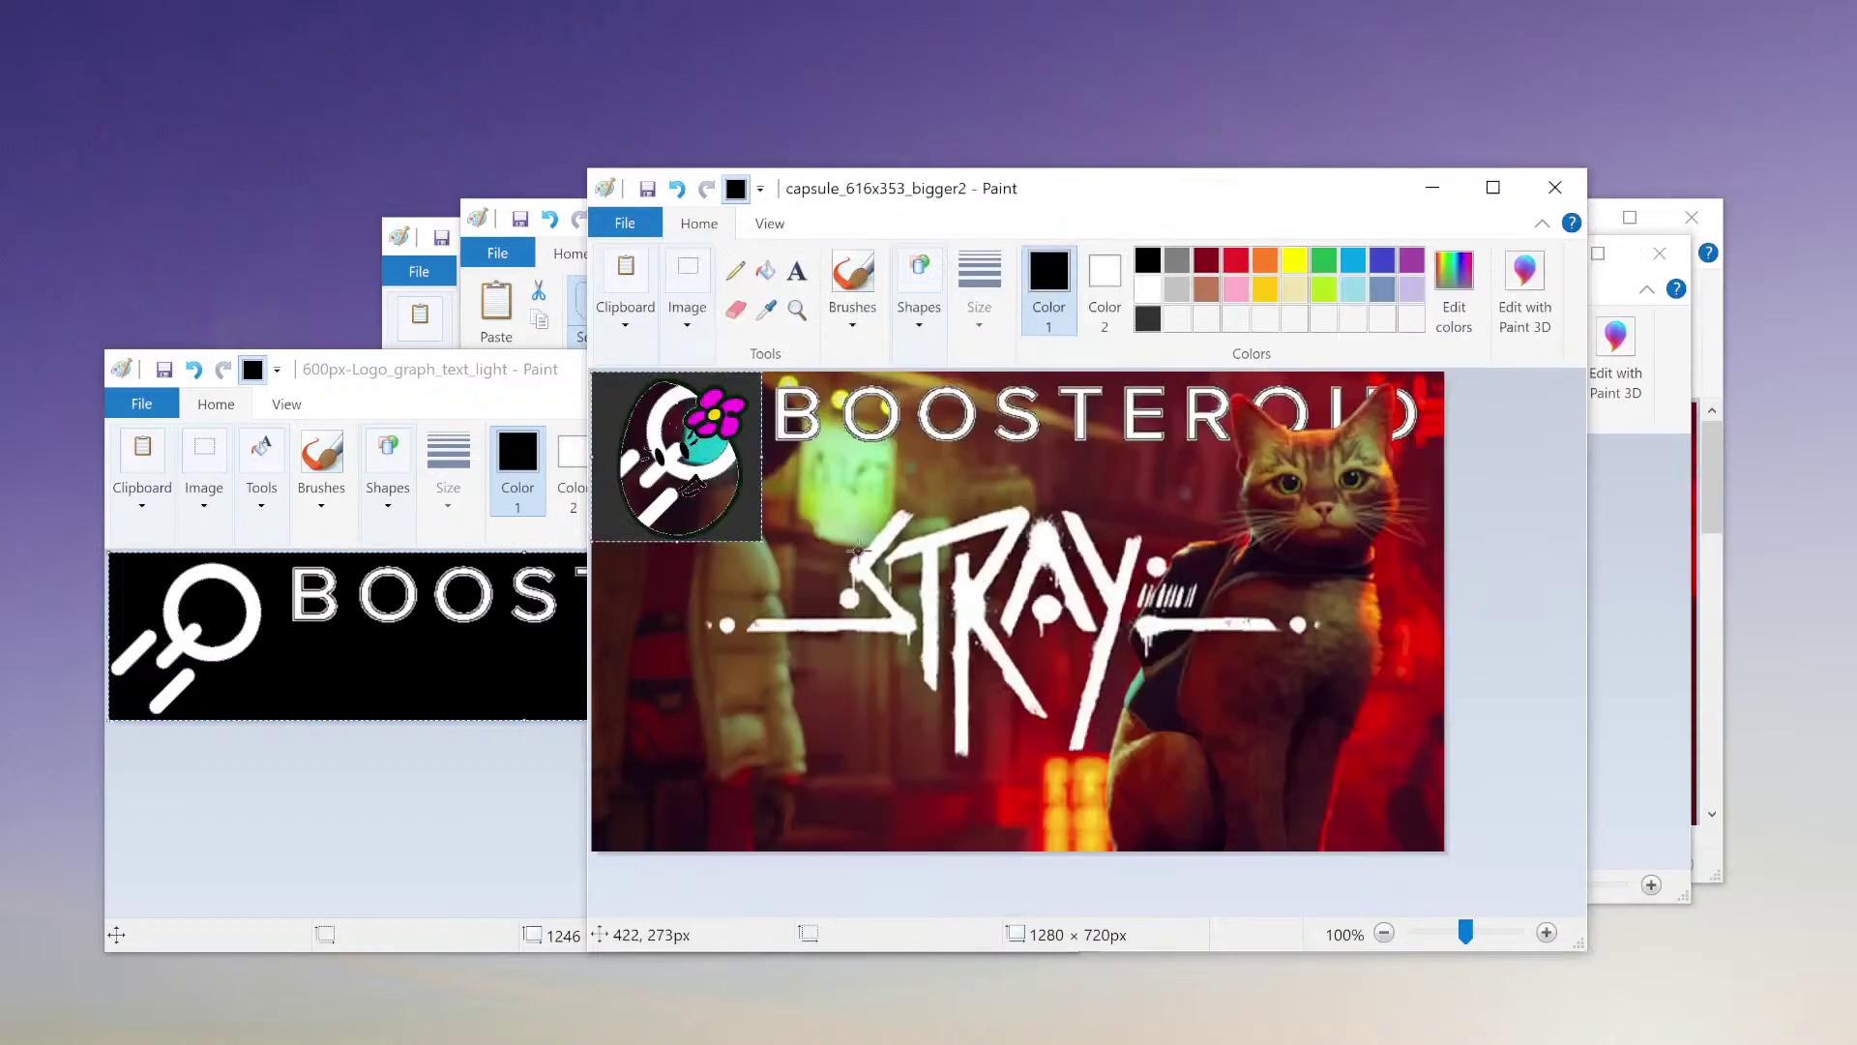
{"action": "key", "text": "ctrl+z"}
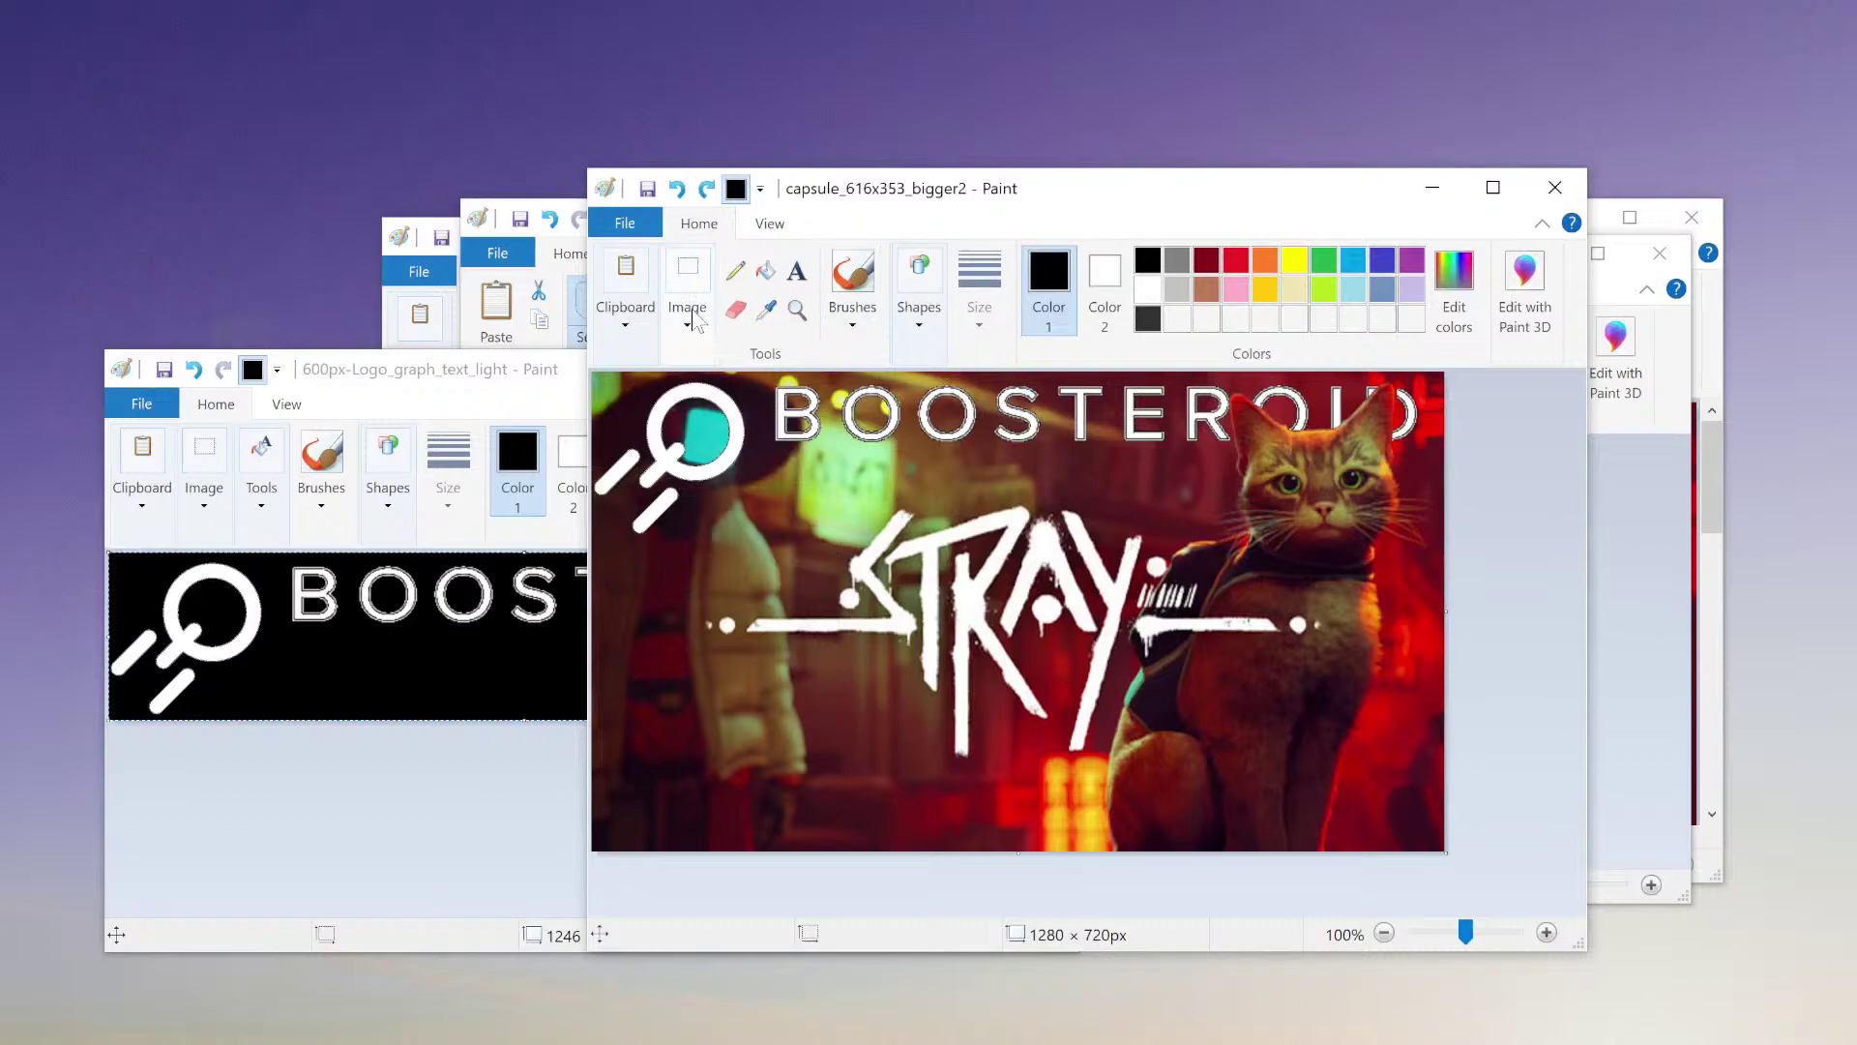
{"action": "key", "text": "ctrl+v"}
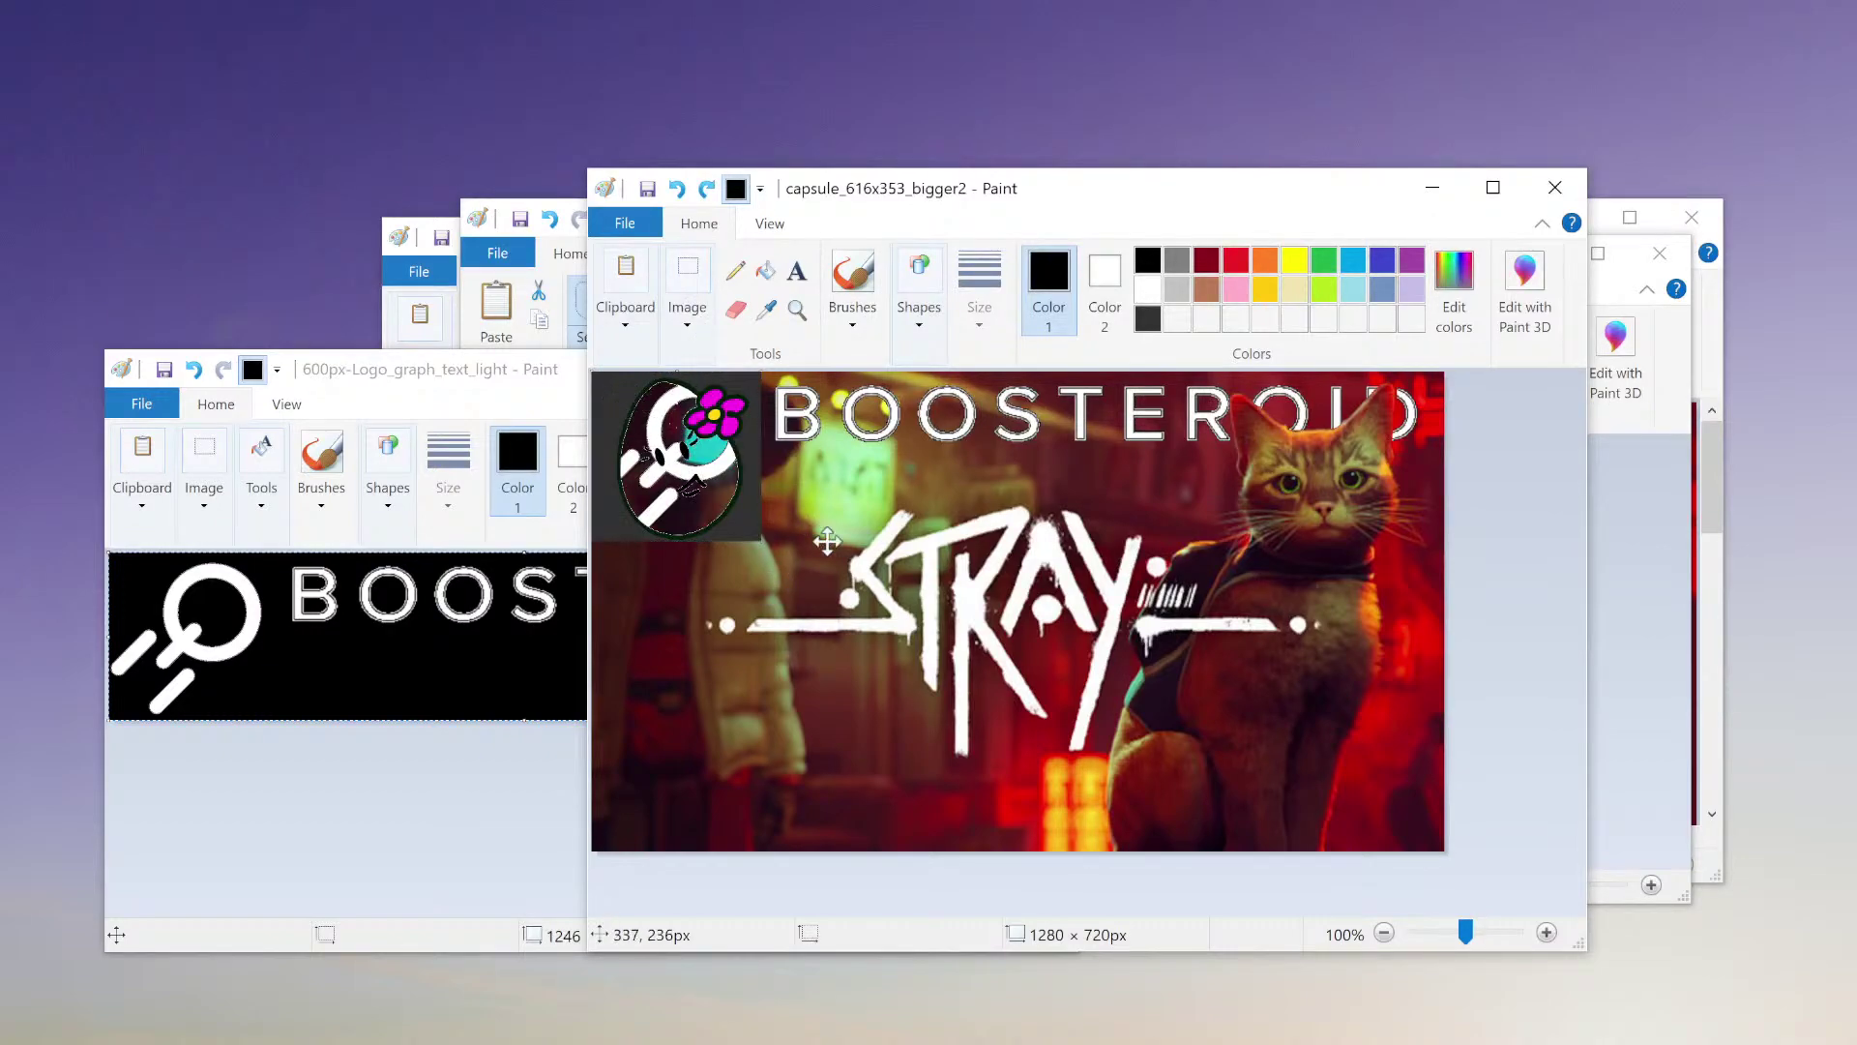
{"action": "left_click_drag", "start_coordinate": [827, 541], "coordinate": [746, 605]}
{"action": "key", "text": "ctrl+z"}
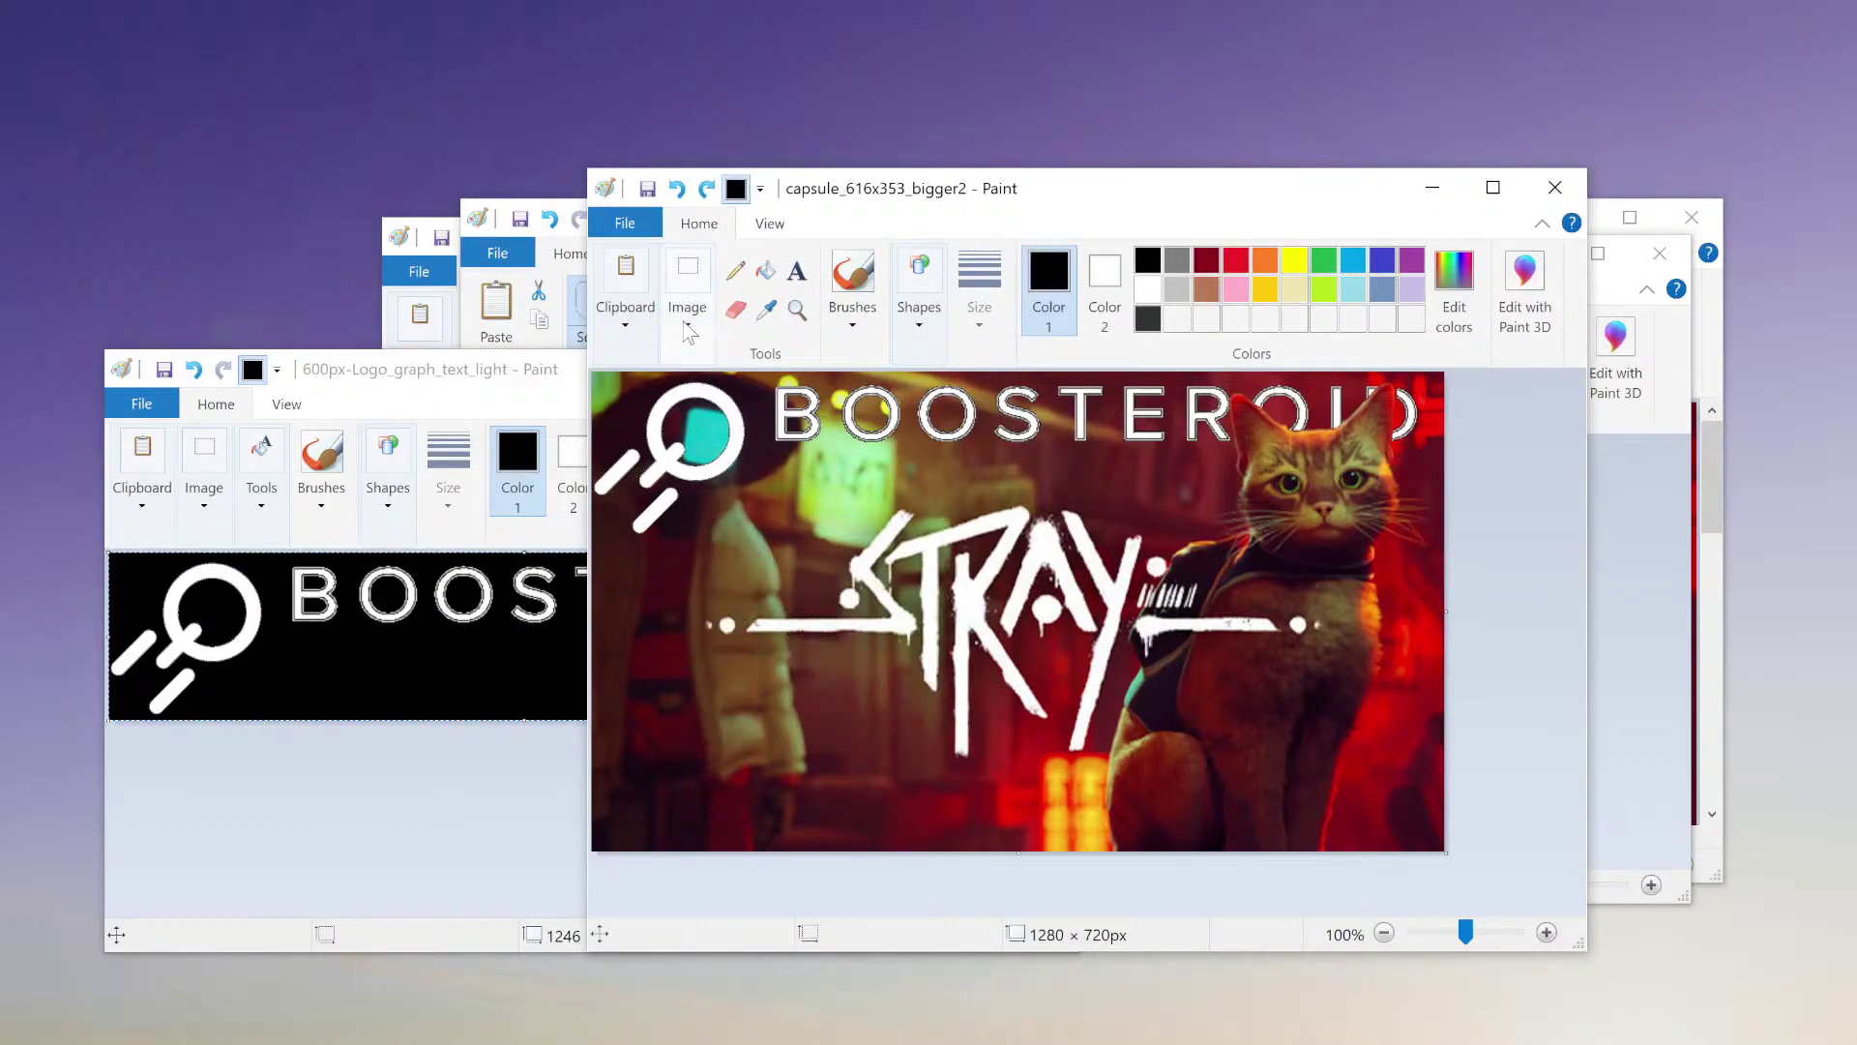
- With Transparent selection on, paste the egg toward the bottom-left, delete it, and shift the cover window left
{"action": "left_click", "coordinate": [688, 319]}
{"action": "left_click", "coordinate": [698, 435]}
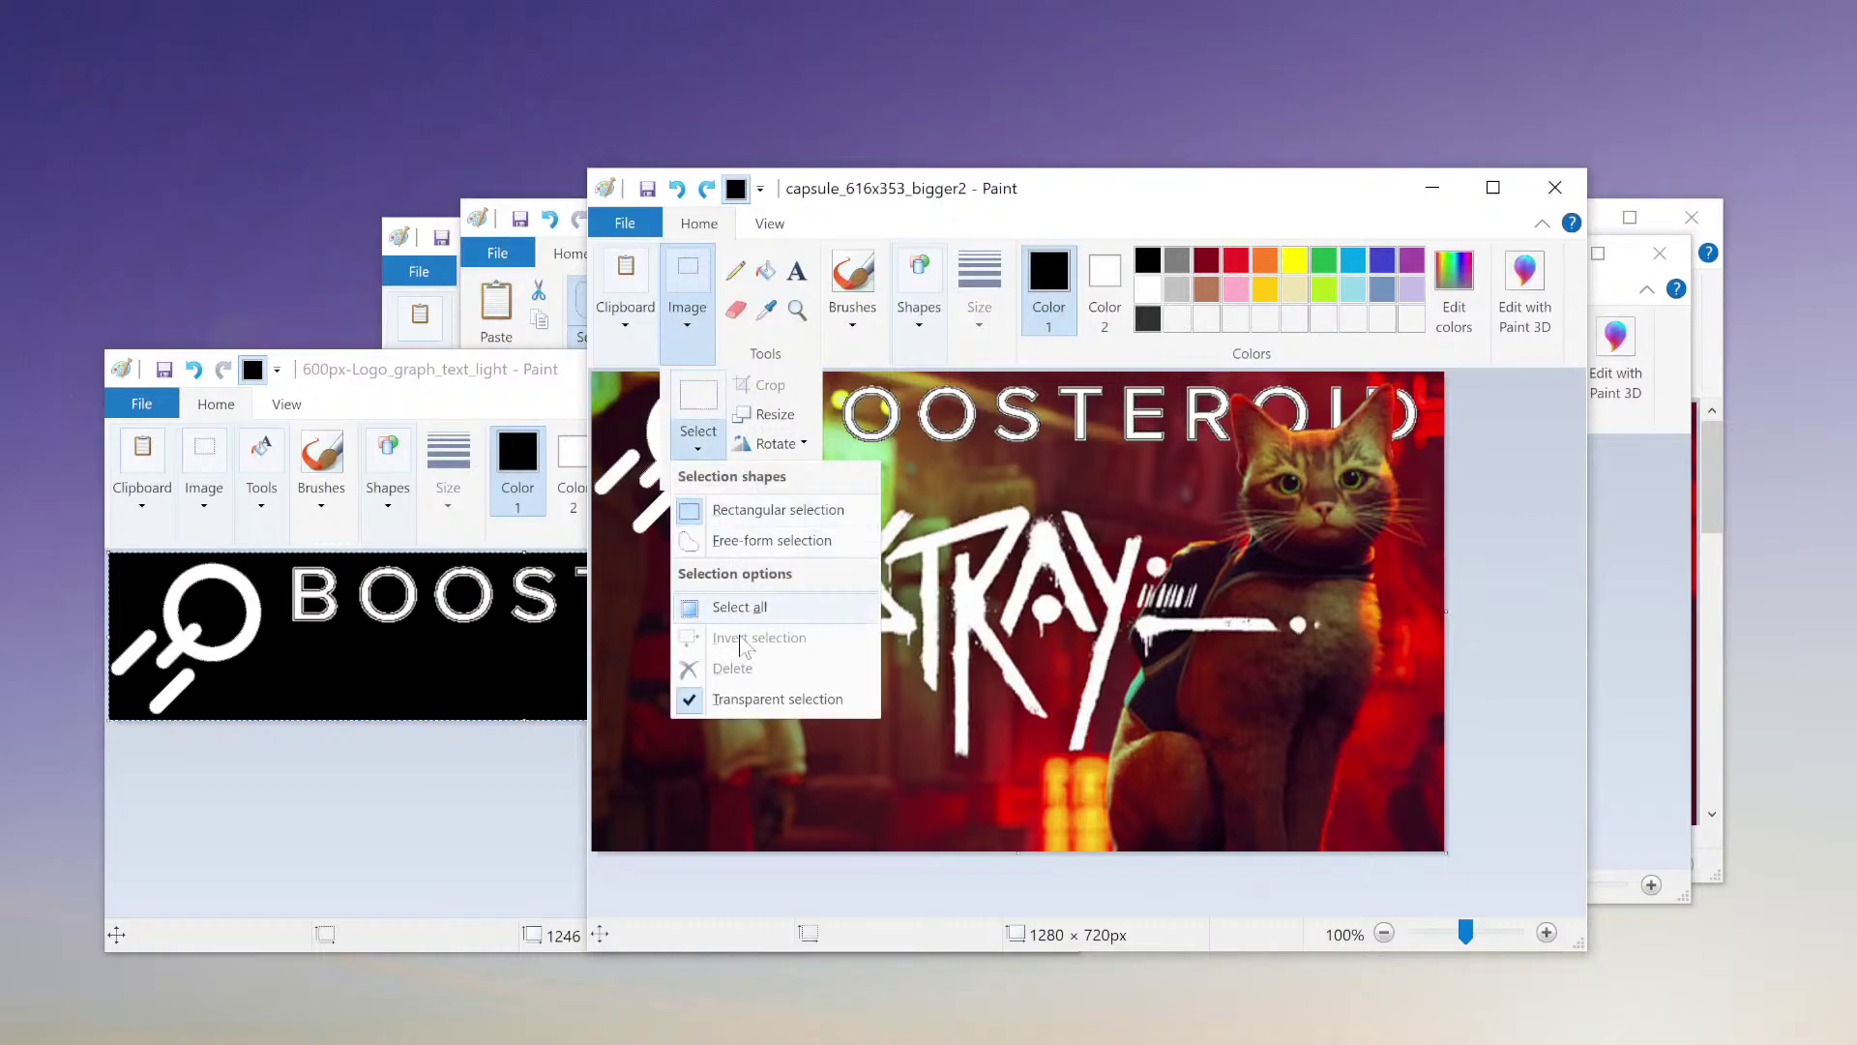
{"action": "left_click", "coordinate": [691, 695]}
{"action": "key", "text": "ctrl+v"}
{"action": "left_click_drag", "start_coordinate": [724, 471], "coordinate": [728, 786]}
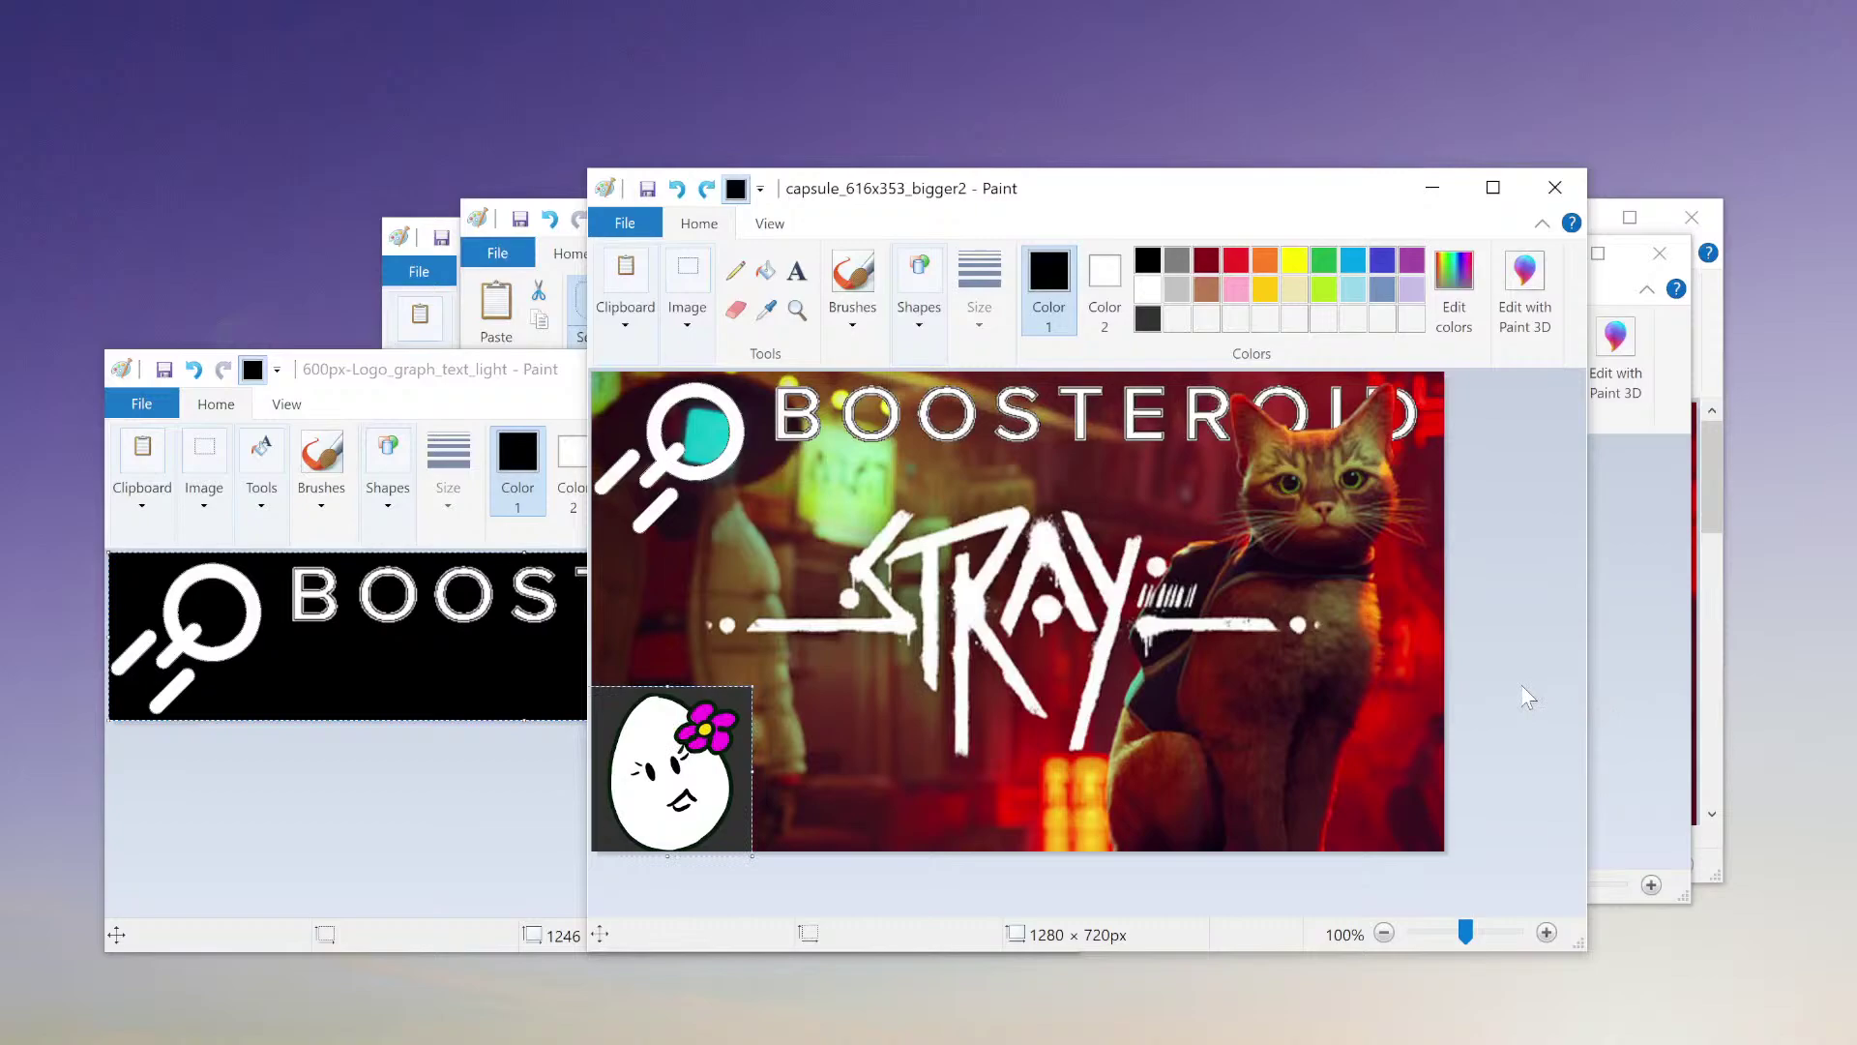
{"action": "key", "text": "Delete"}
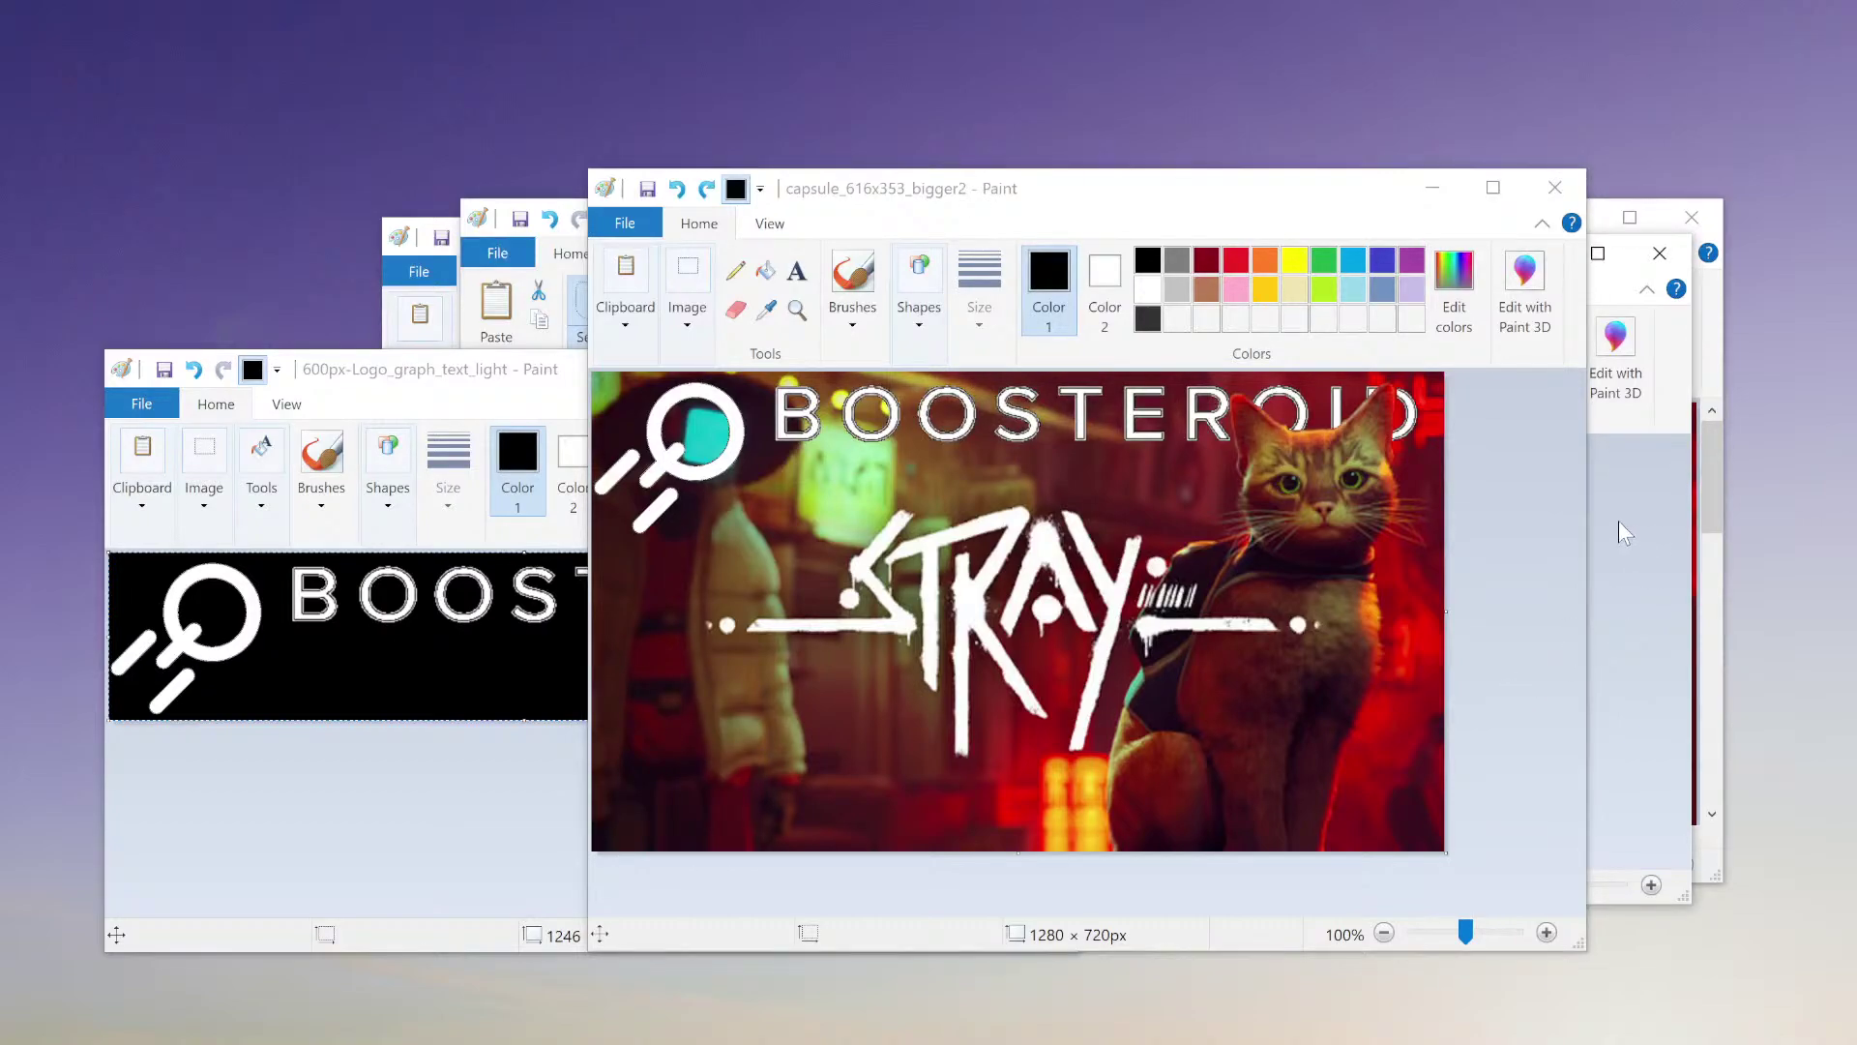
{"action": "left_click", "coordinate": [1299, 197]}
{"action": "mouse_move", "coordinate": [982, 171]}
{"action": "left_mouse_down"}
{"action": "mouse_move", "coordinate": [982, 200]}
{"action": "mouse_move", "coordinate": [653, 198]}
{"action": "left_mouse_up"}
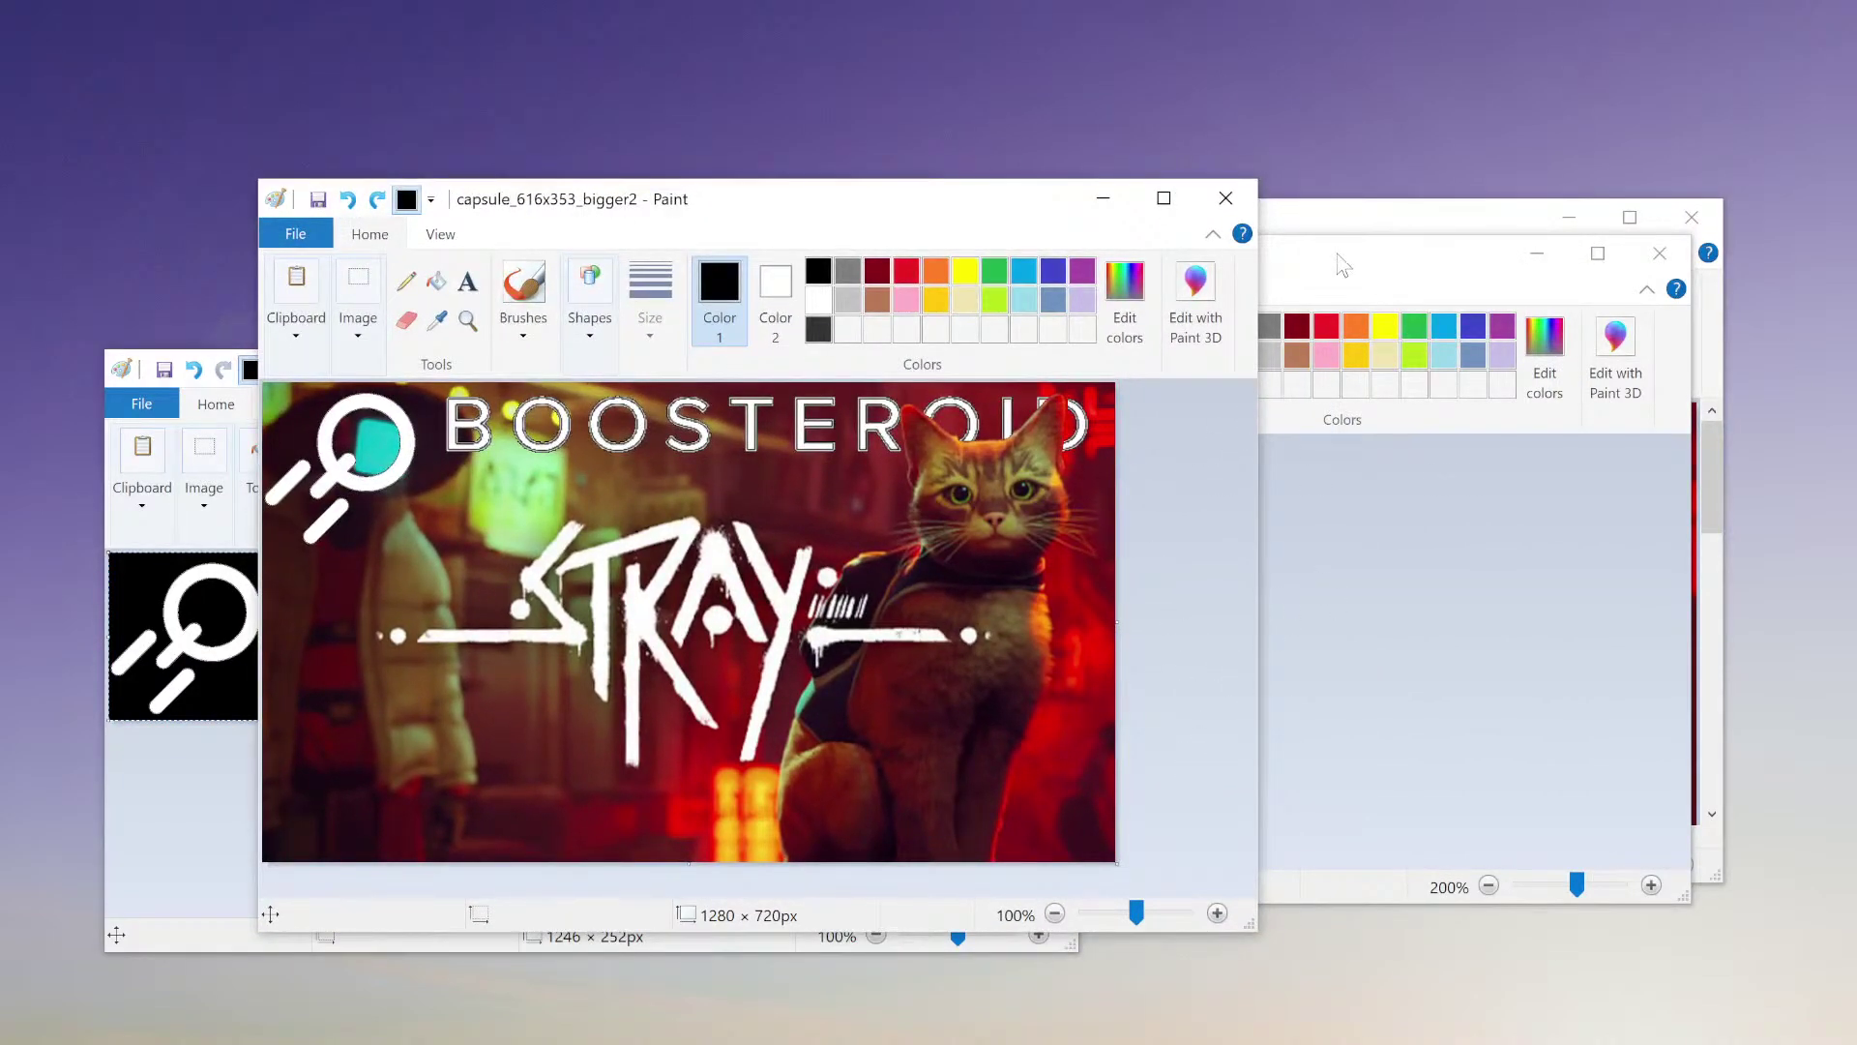
- Pick the egg drawing's dark grey backdrop, confirm RGB 50, 50, 50, then bring the cover forward
{"action": "mouse_move", "coordinate": [1343, 266]}
{"action": "left_mouse_down"}
{"action": "mouse_move", "coordinate": [1380, 357]}
{"action": "mouse_move", "coordinate": [1389, 331]}
{"action": "left_mouse_up"}
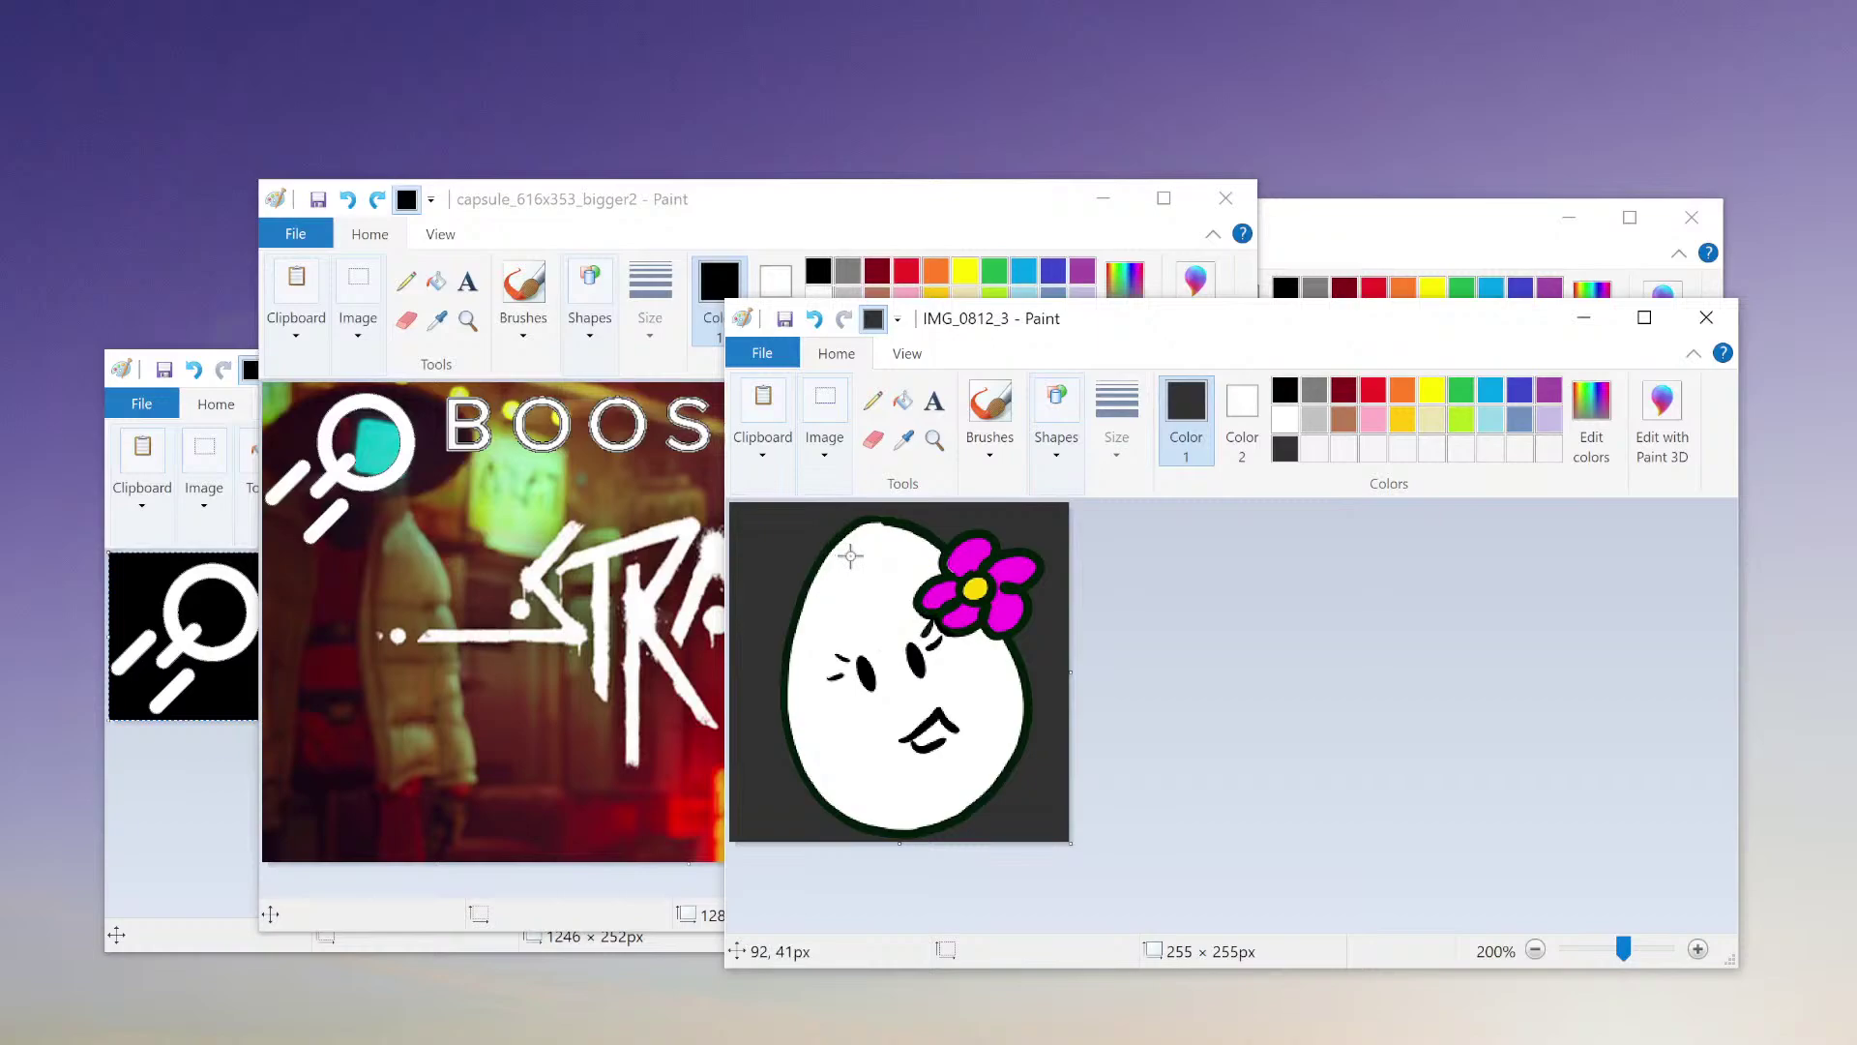
{"action": "left_click", "coordinate": [906, 445]}
{"action": "left_click", "coordinate": [779, 620]}
{"action": "left_click", "coordinate": [904, 439]}
{"action": "left_click", "coordinate": [809, 527]}
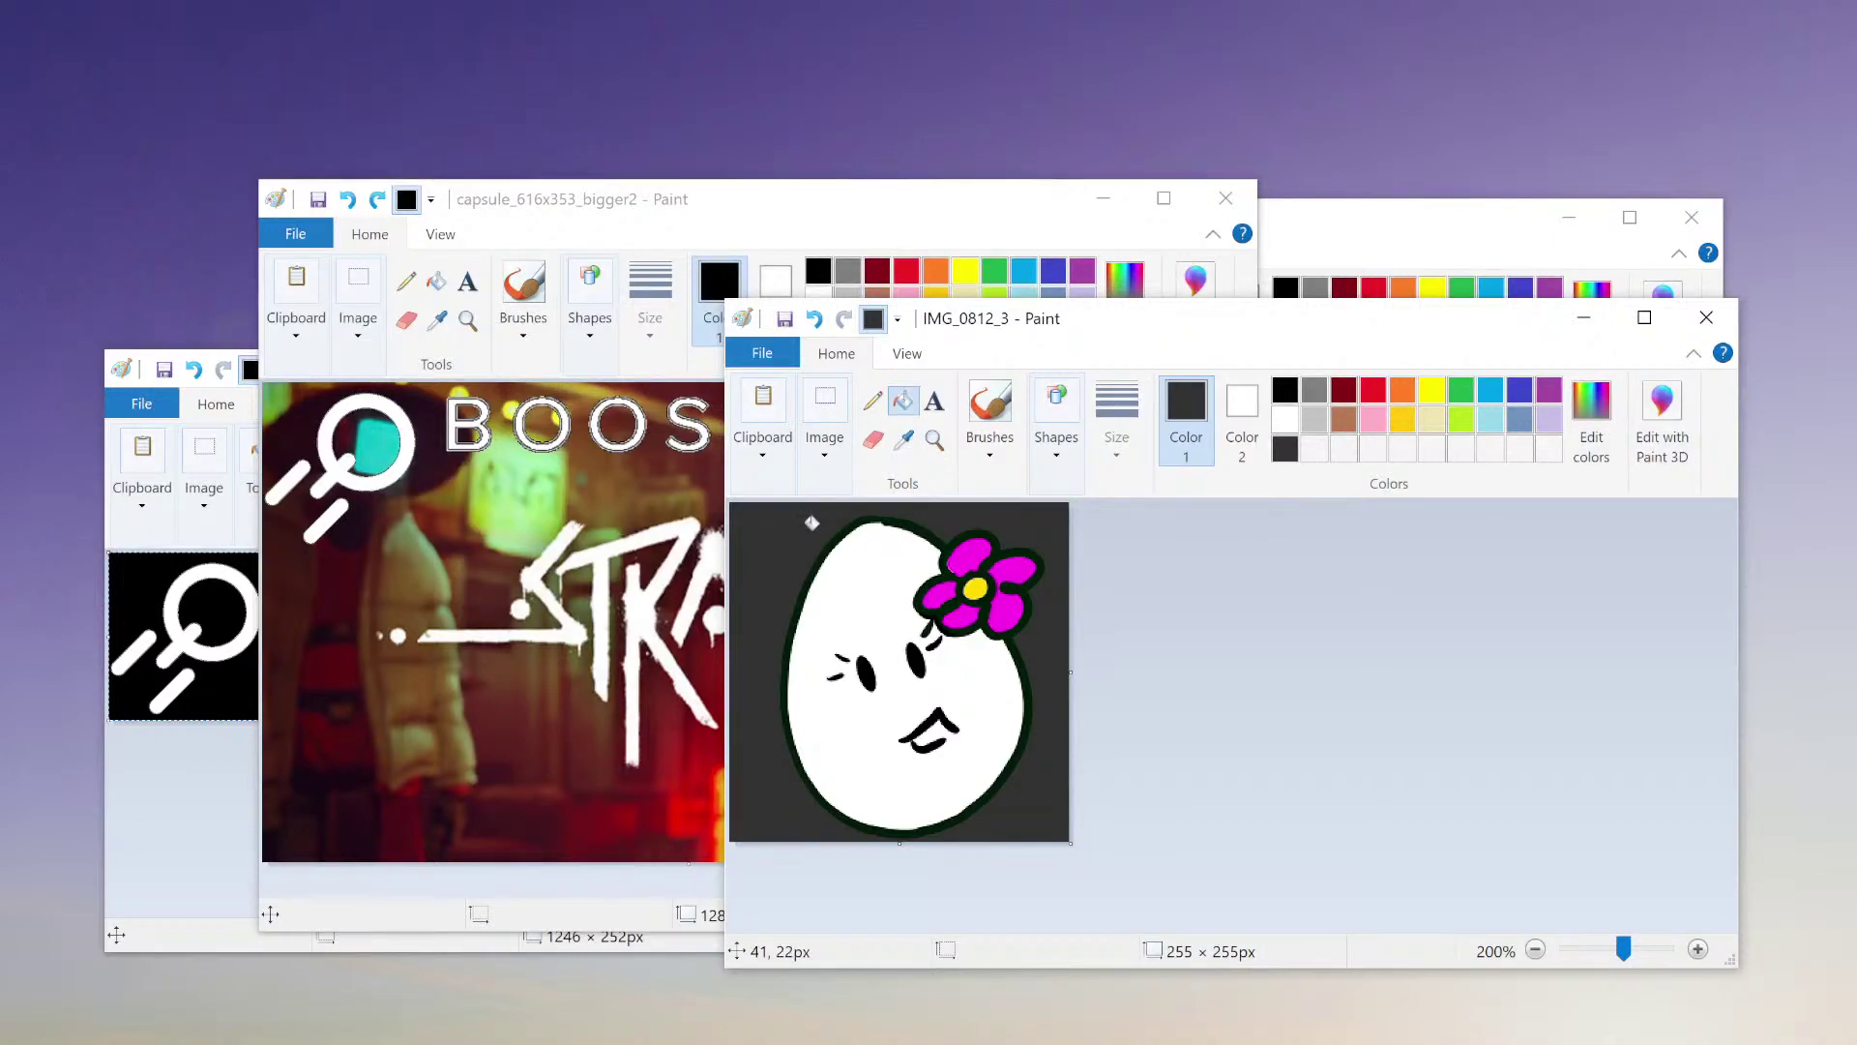
{"action": "left_click", "coordinate": [1609, 437]}
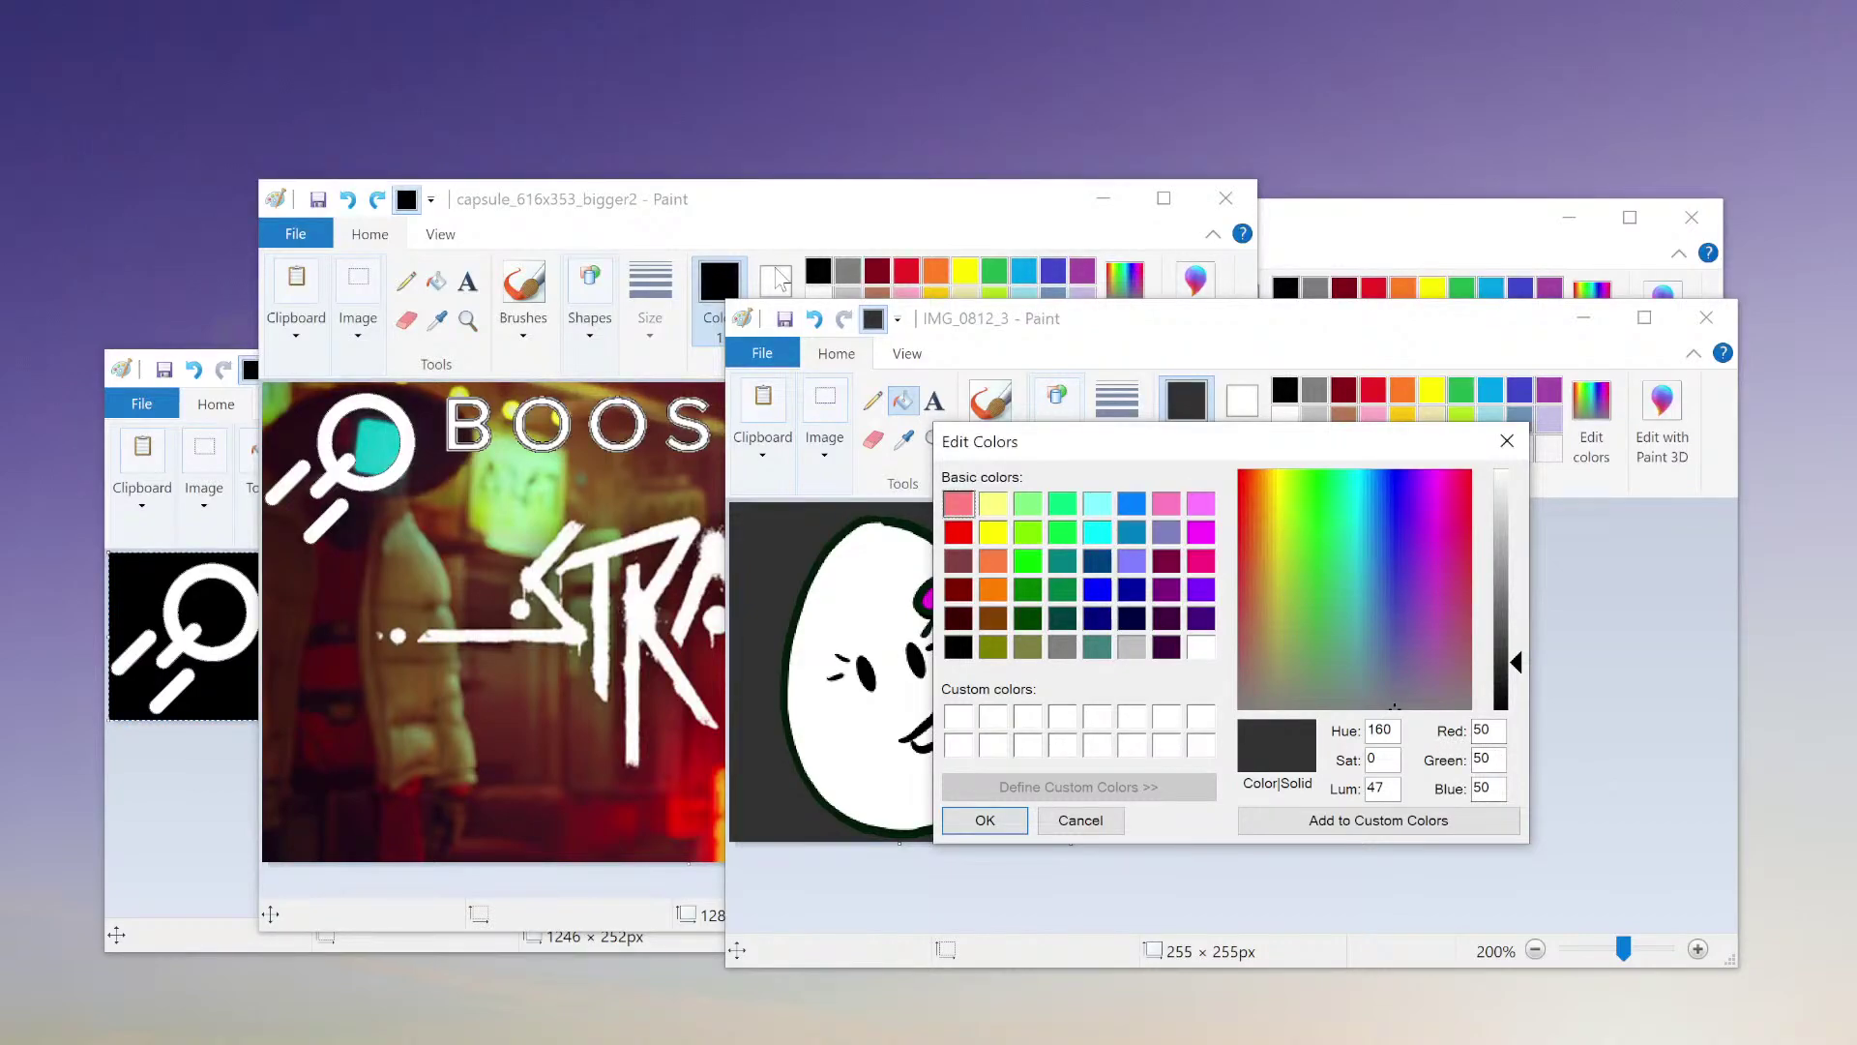
{"action": "left_click", "coordinate": [716, 203]}
{"action": "left_click_drag", "start_coordinate": [716, 203], "coordinate": [944, 249]}
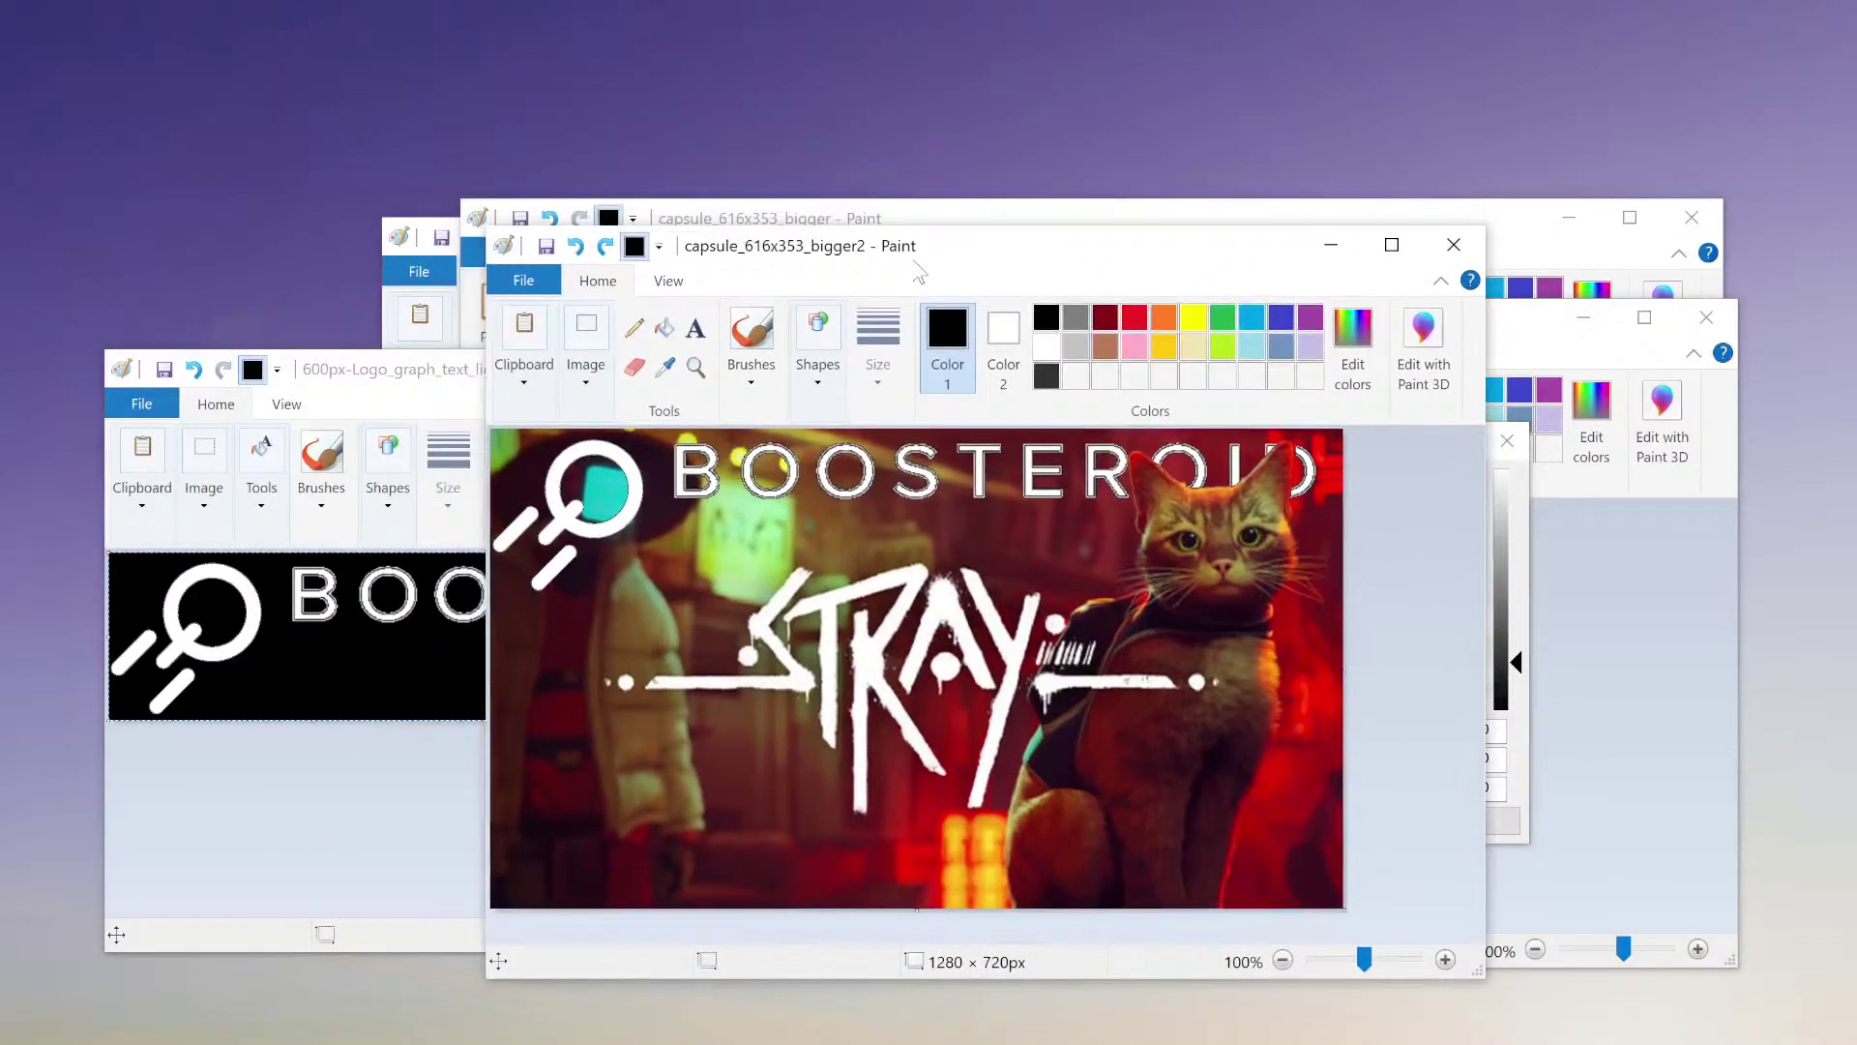
- Set the cover's Color 2 to dark grey, RGB 50, 50, 50
{"action": "left_click", "coordinate": [1003, 362]}
{"action": "left_click_drag", "start_coordinate": [809, 242], "coordinate": [849, 236]}
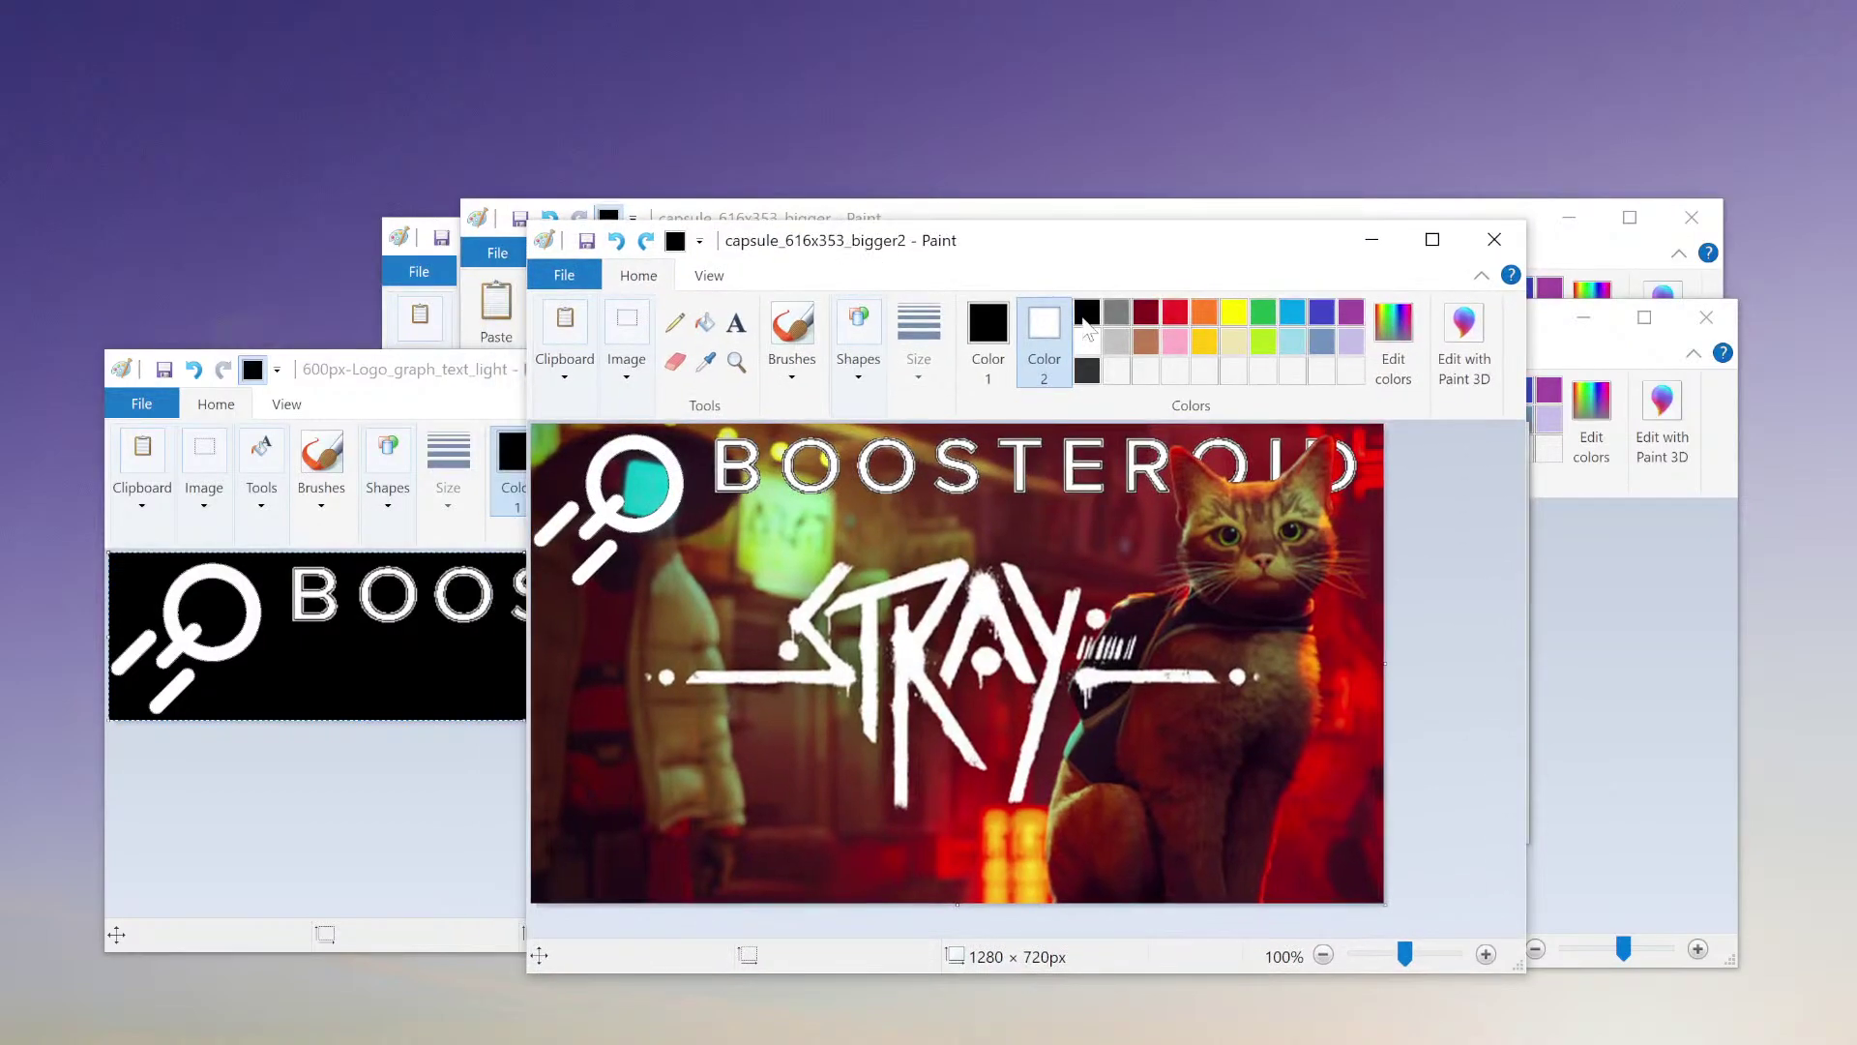
{"action": "left_click", "coordinate": [1392, 348]}
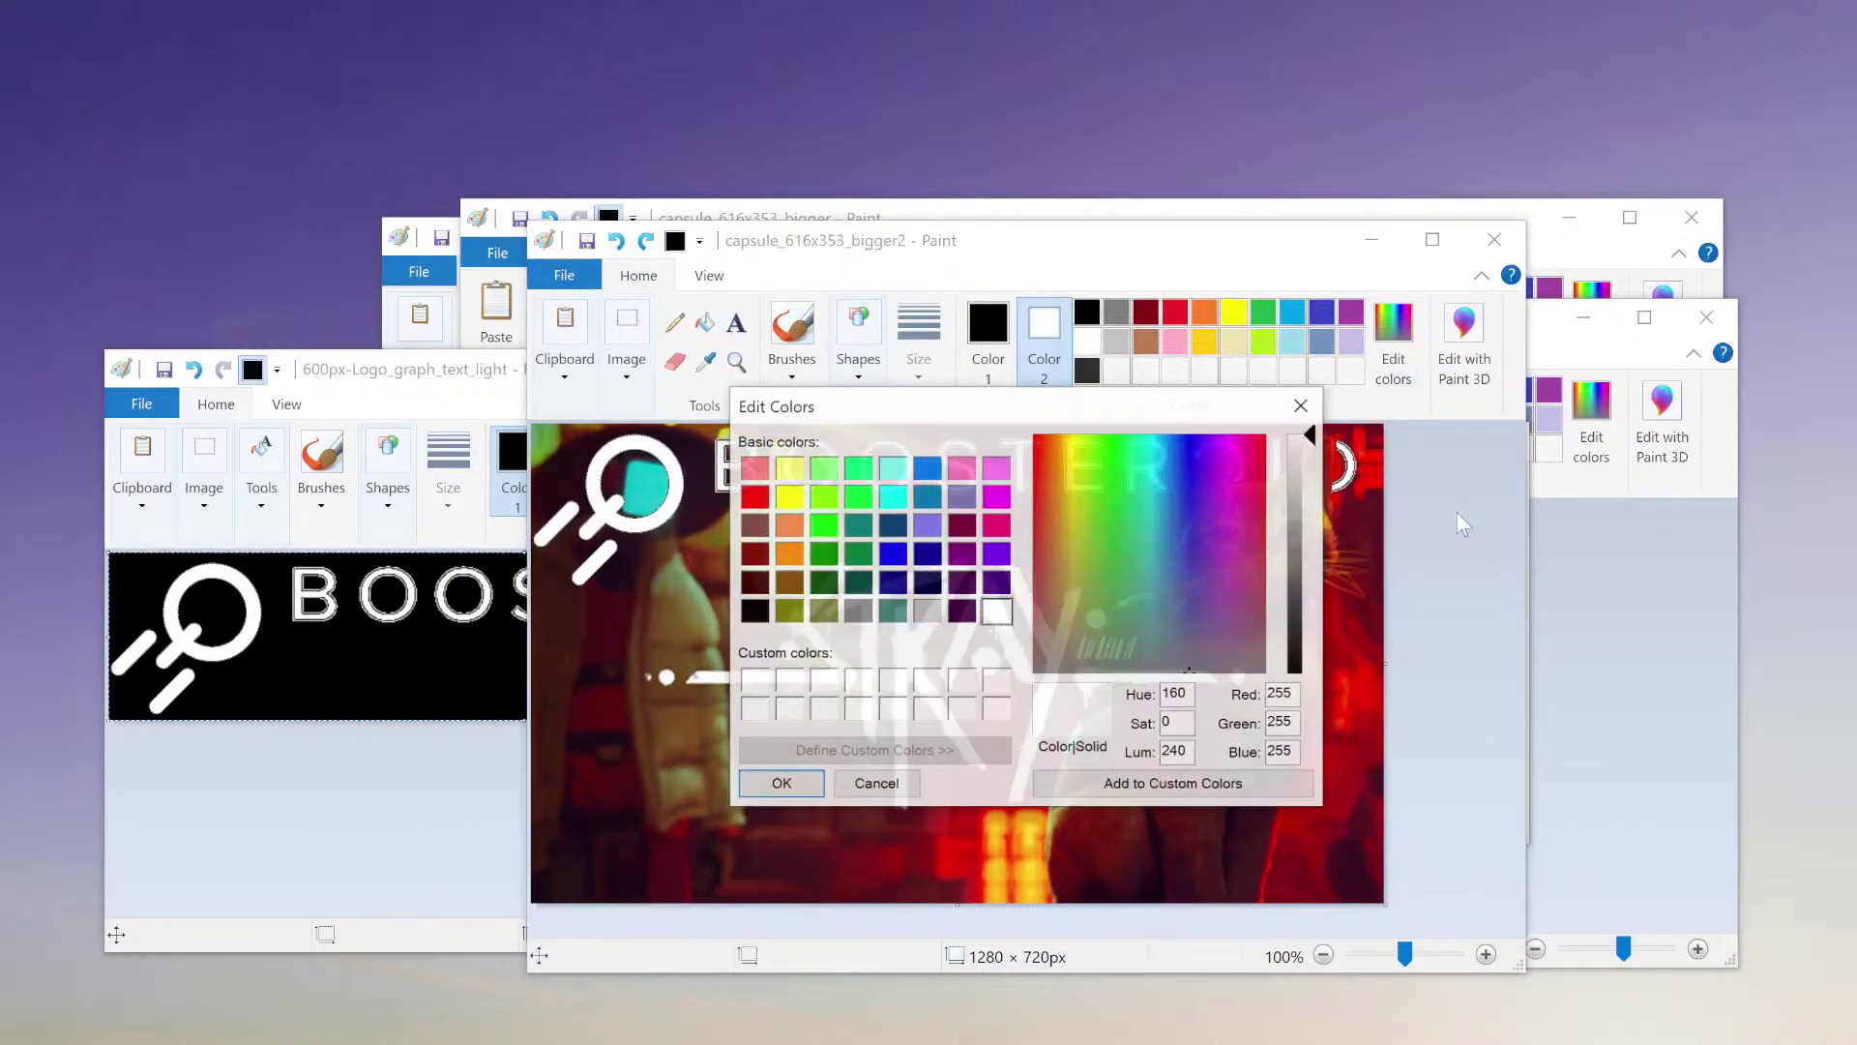
{"action": "double_click", "coordinate": [1288, 693]}
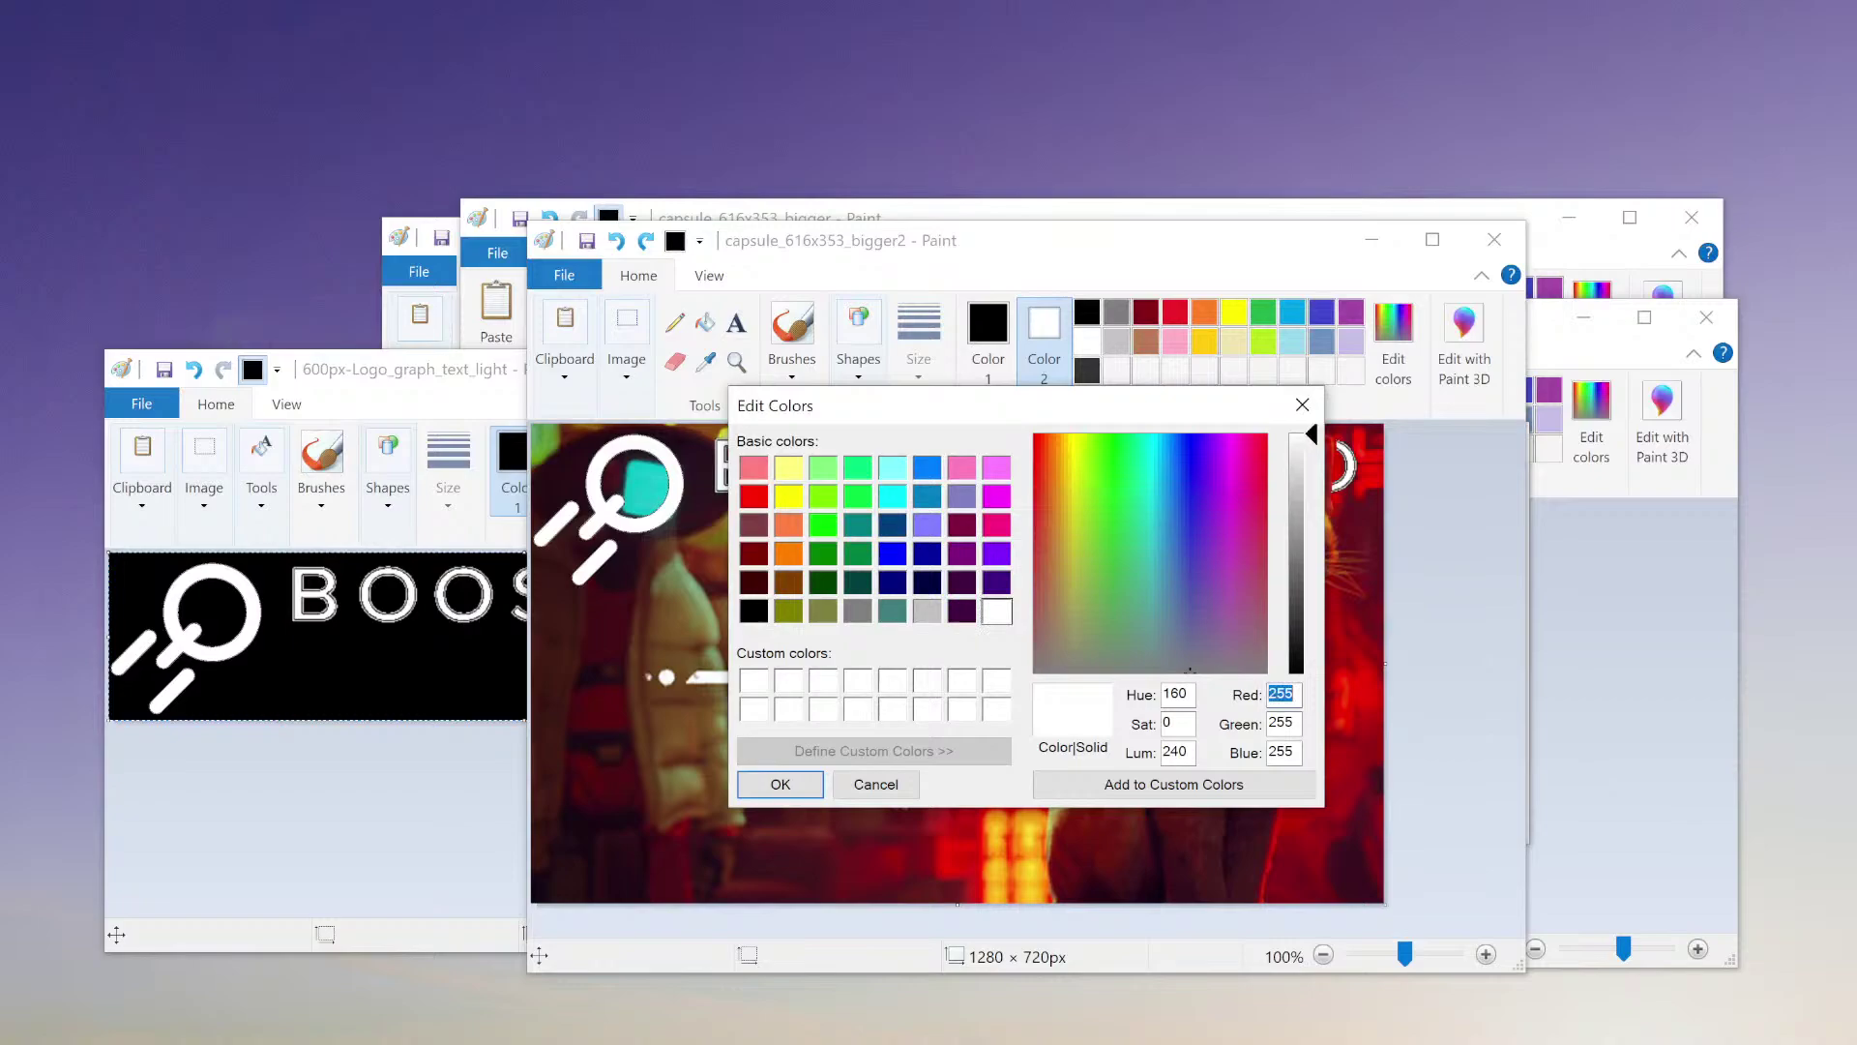
{"action": "type", "text": "50"}
{"action": "key", "text": "Tab"}
{"action": "type", "text": "50"}
{"action": "key", "text": "Tab"}
{"action": "type", "text": "50"}
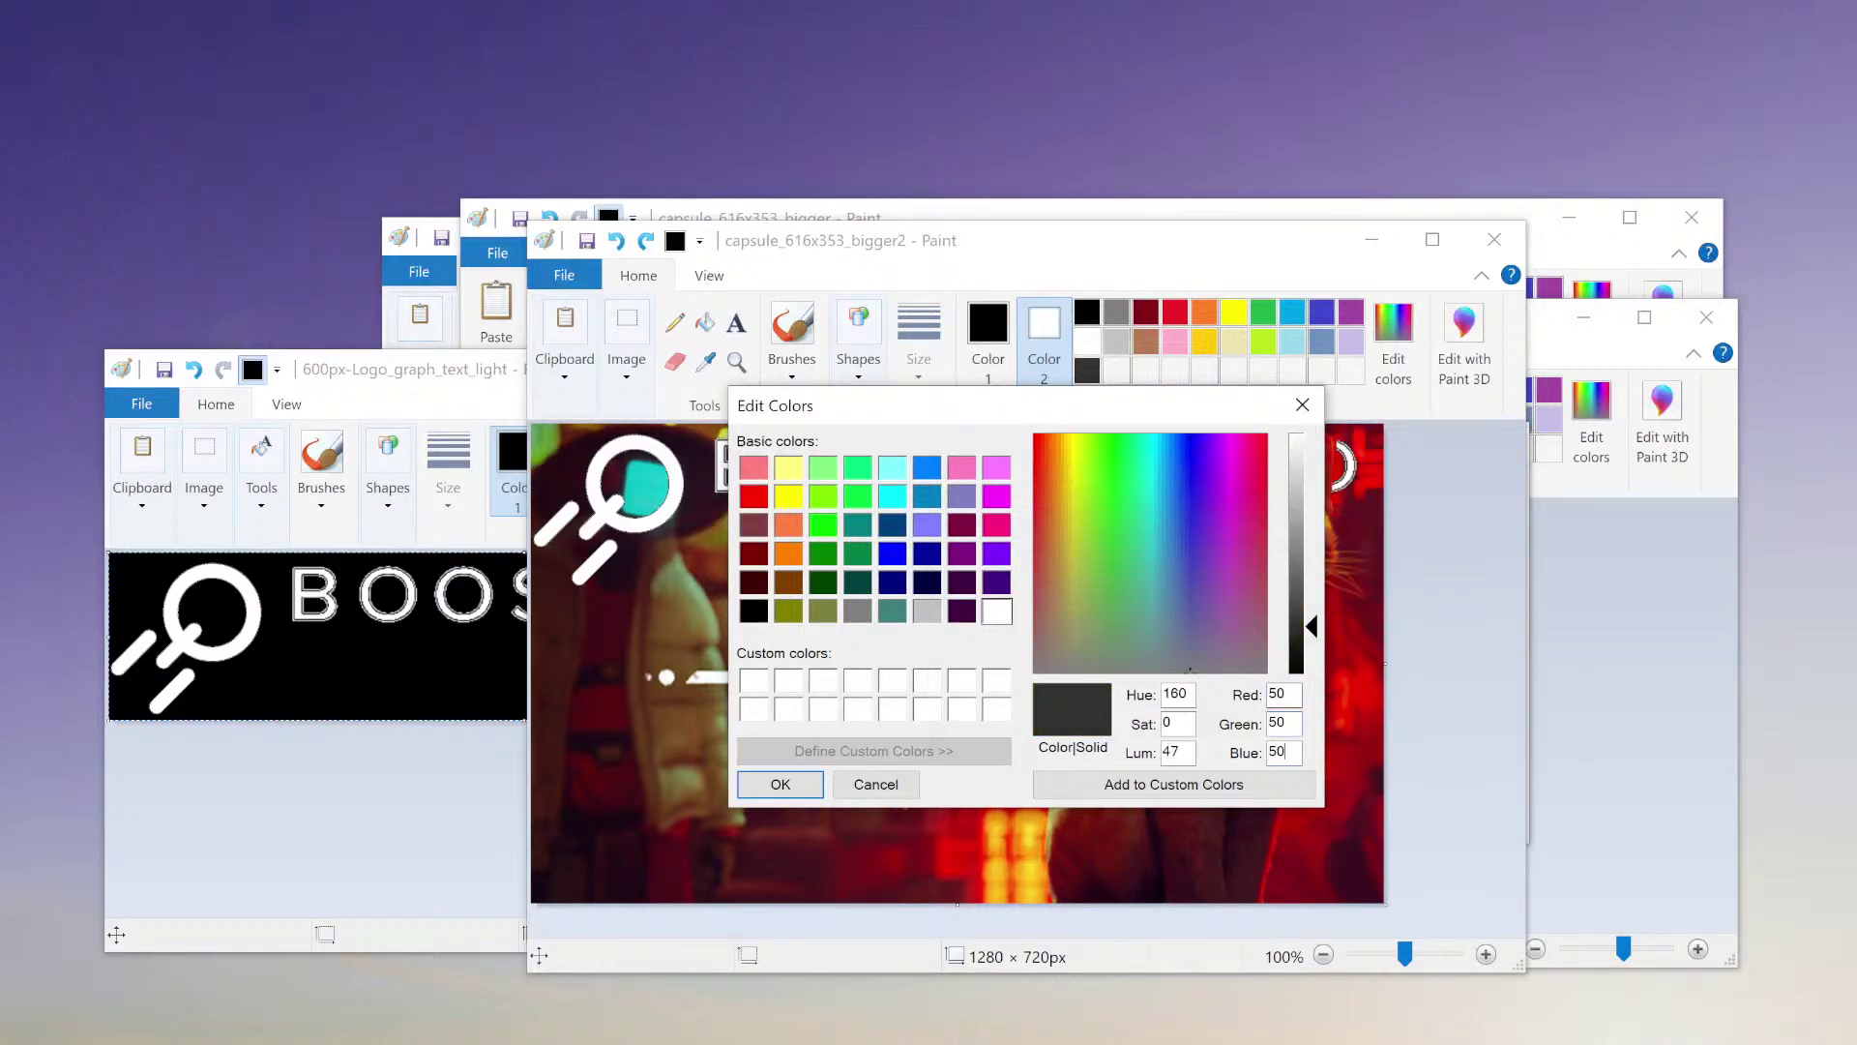
{"action": "left_click", "coordinate": [780, 783]}
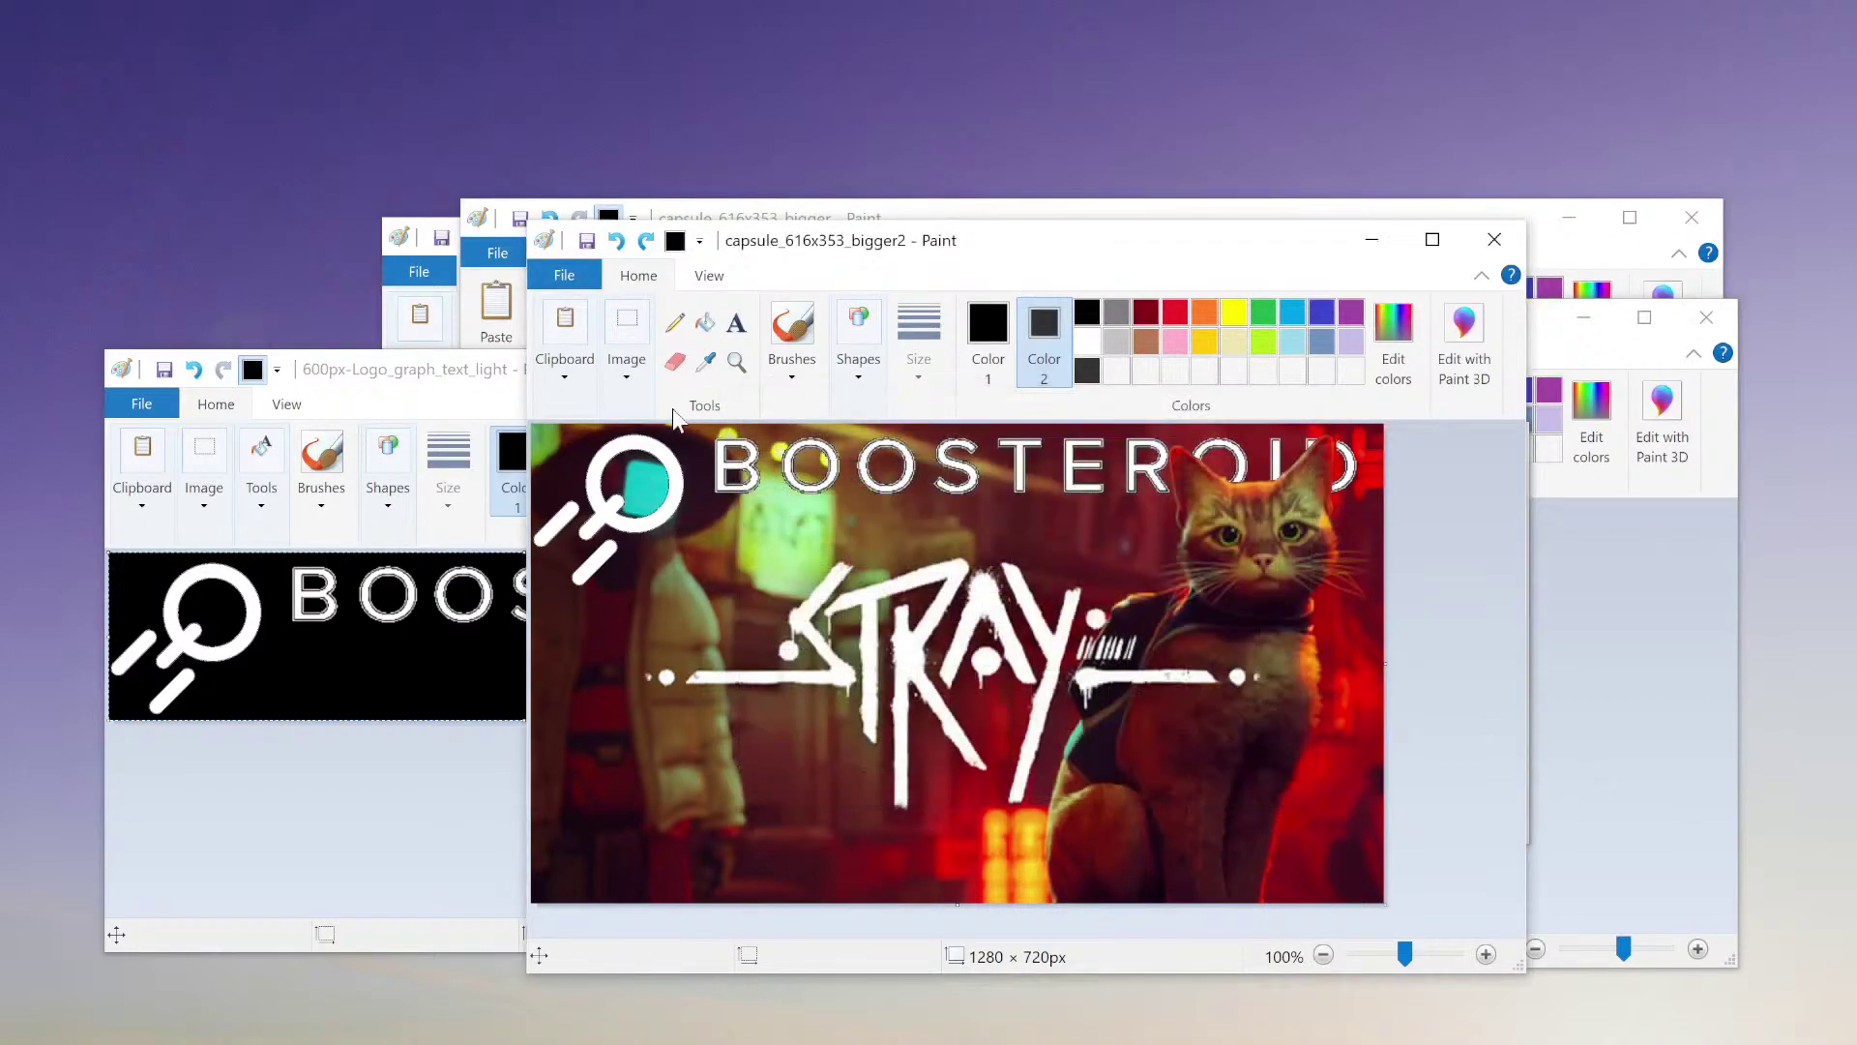
- Turn on Transparent selection in the image selection options
{"action": "left_click", "coordinate": [629, 373]}
{"action": "left_click", "coordinate": [637, 489]}
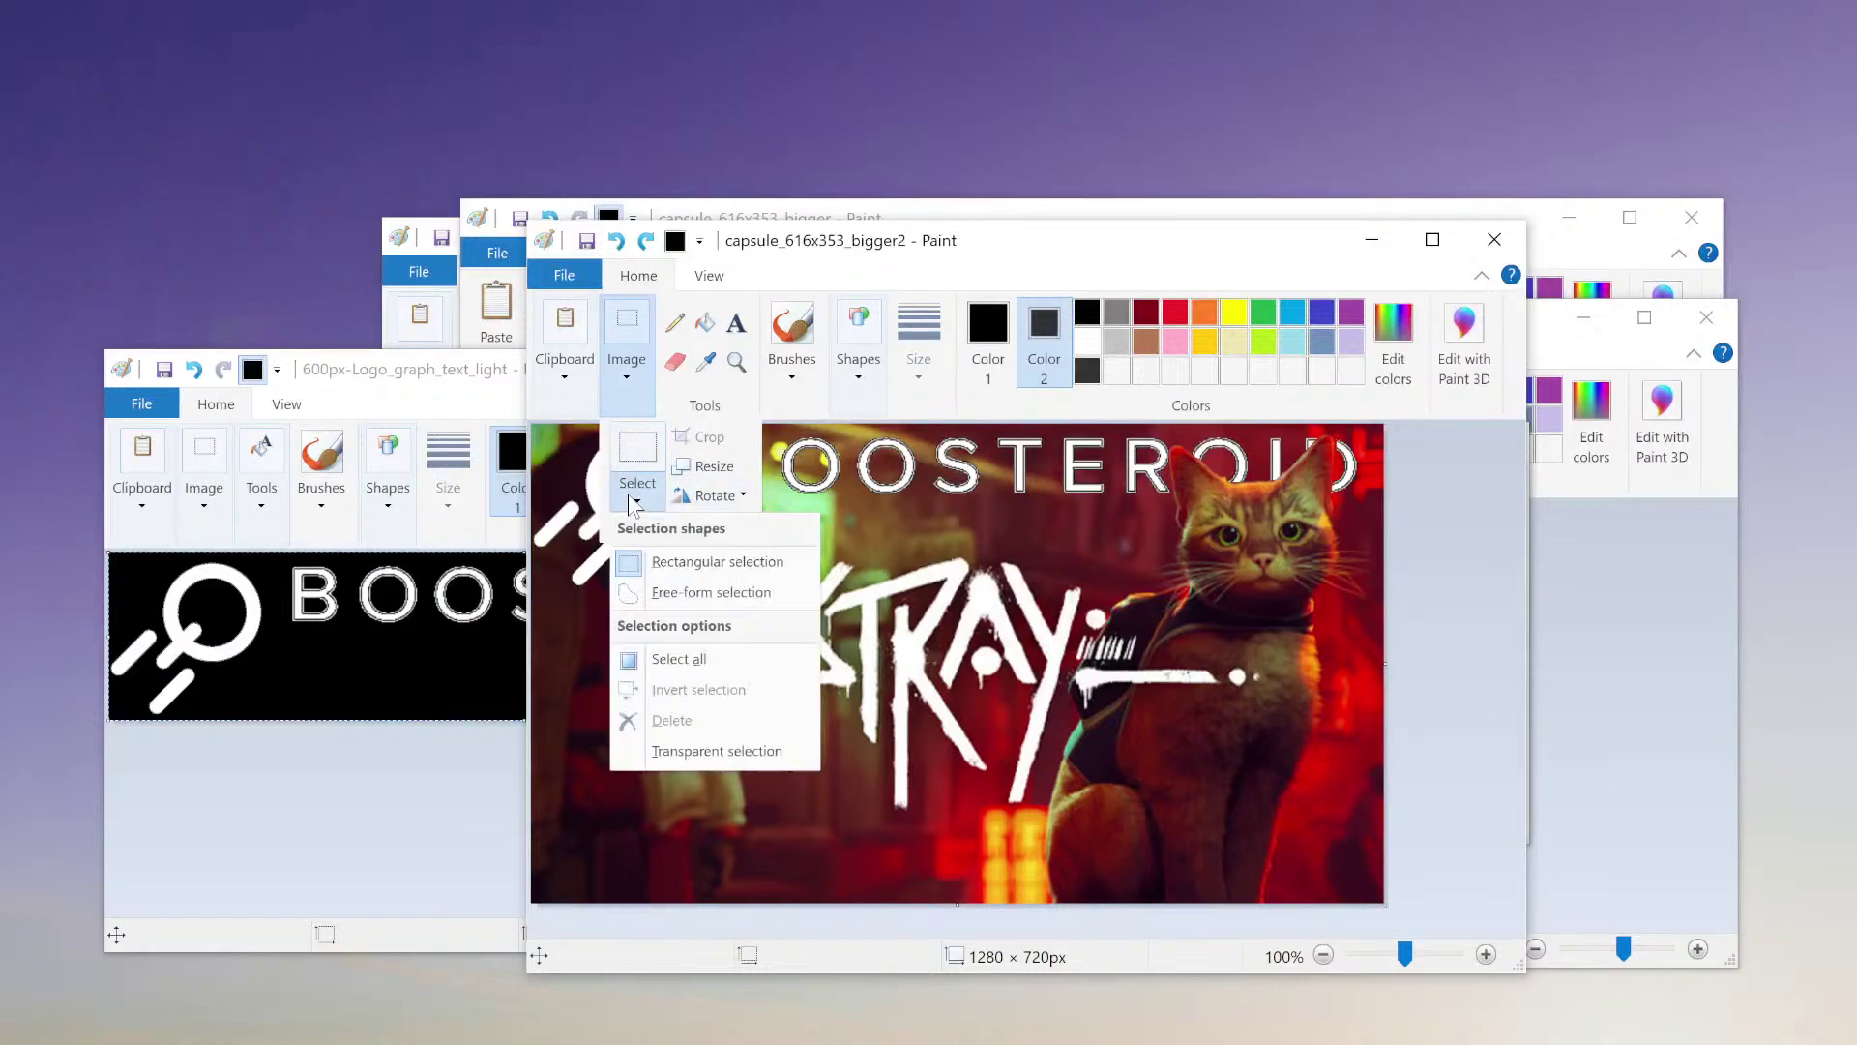
{"action": "left_click", "coordinate": [701, 755]}
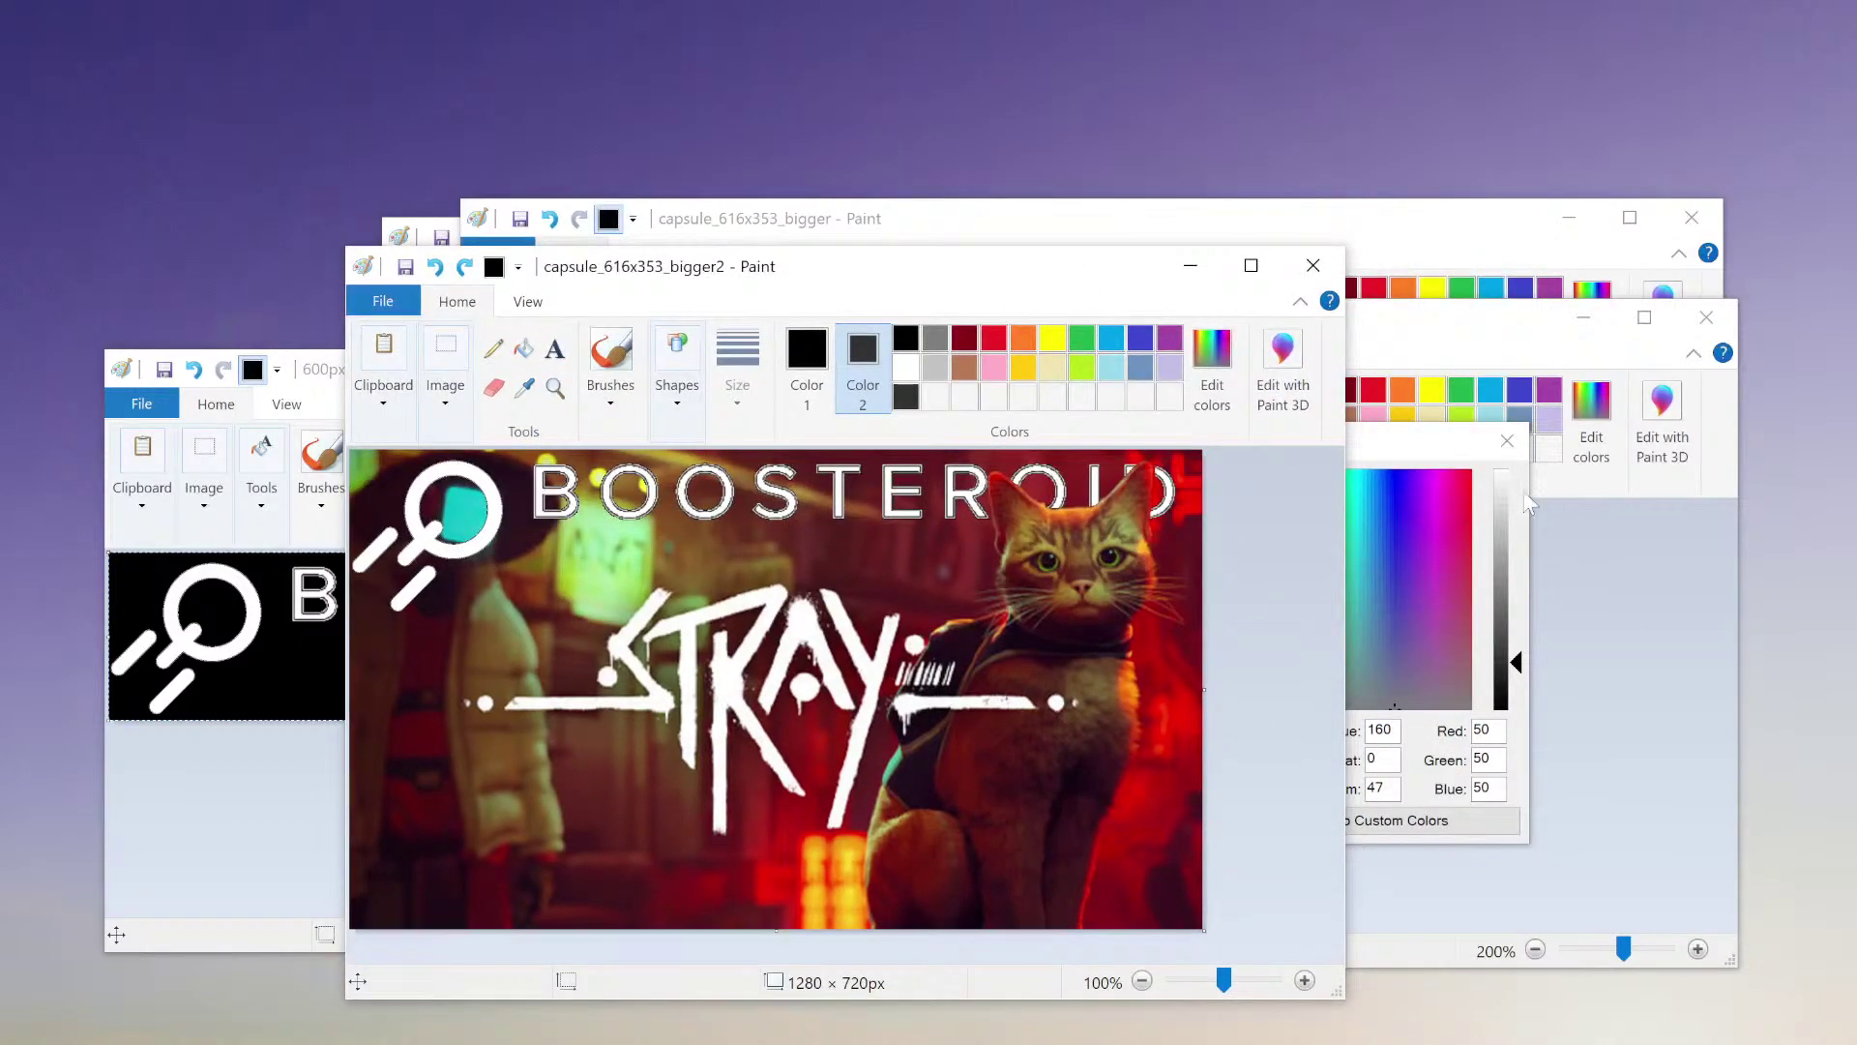
- Close the leftover Edit Colors dialog in IMG_0812_3 and bring the Stray cover window forward
{"action": "left_click", "coordinate": [1528, 503]}
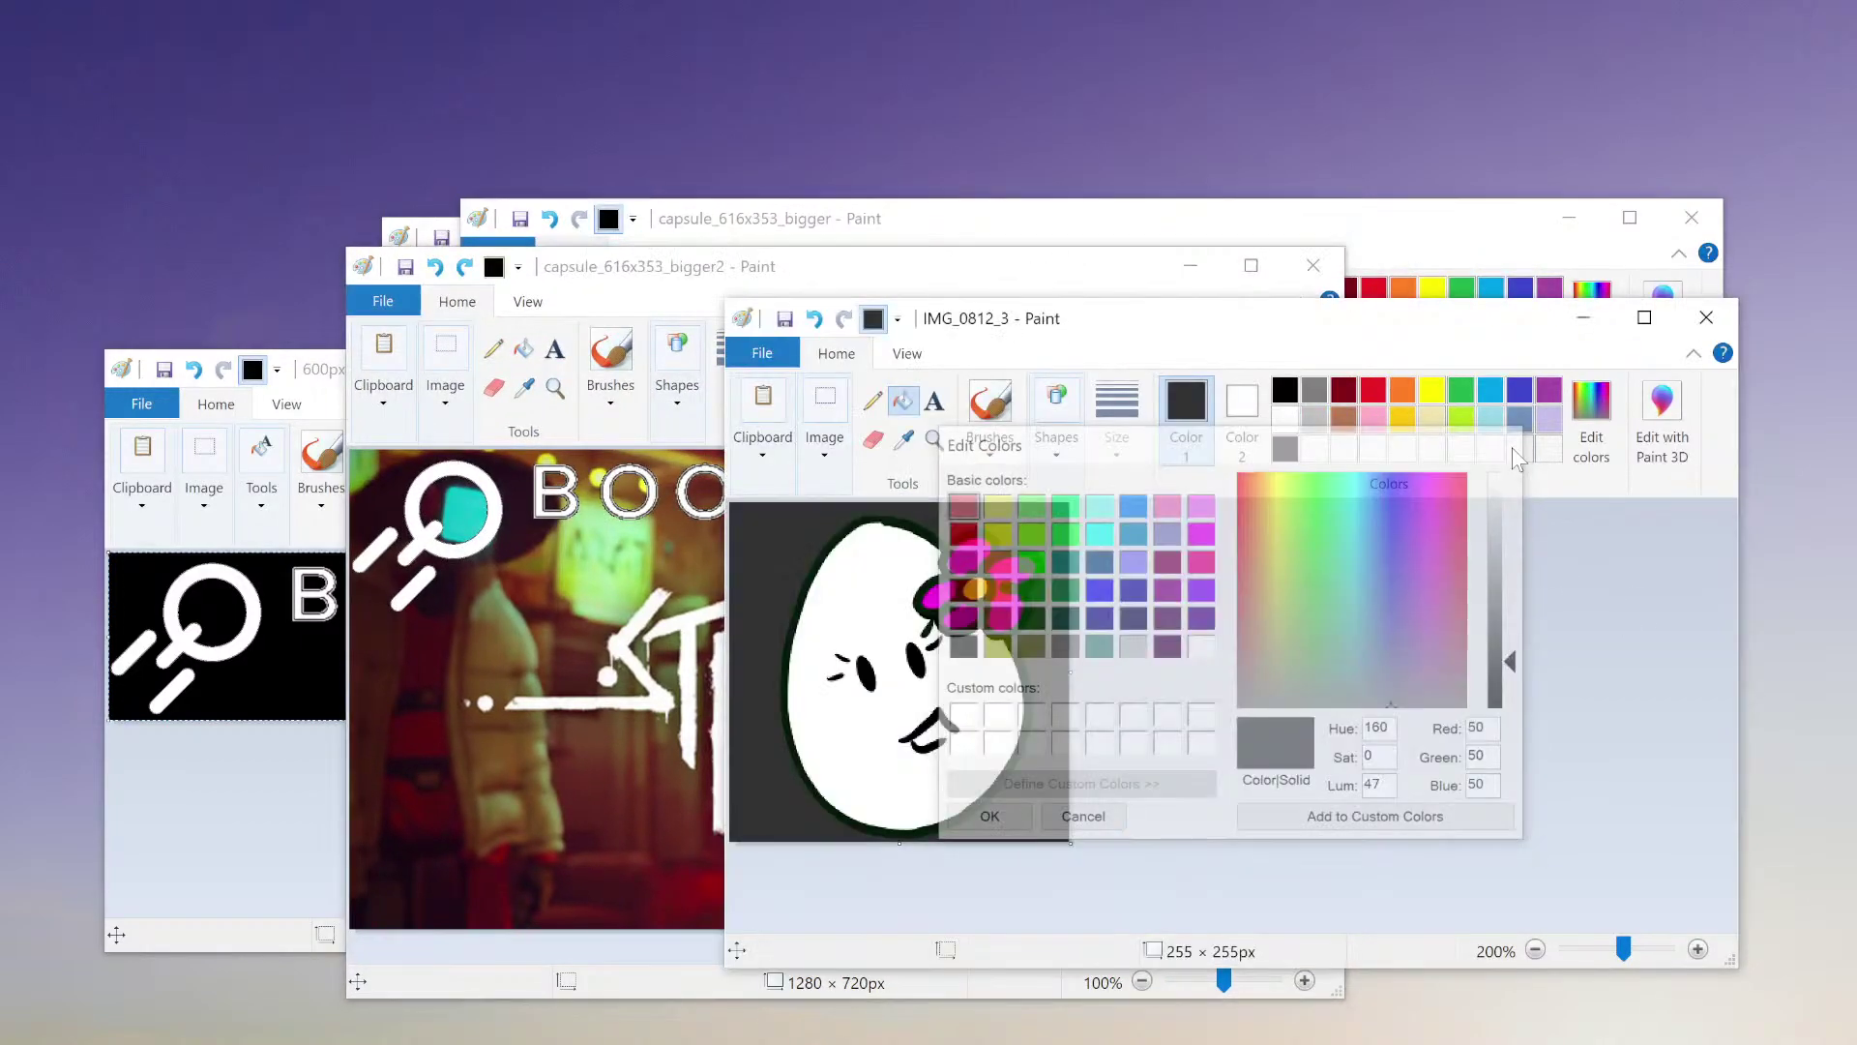
{"action": "key", "text": "Return"}
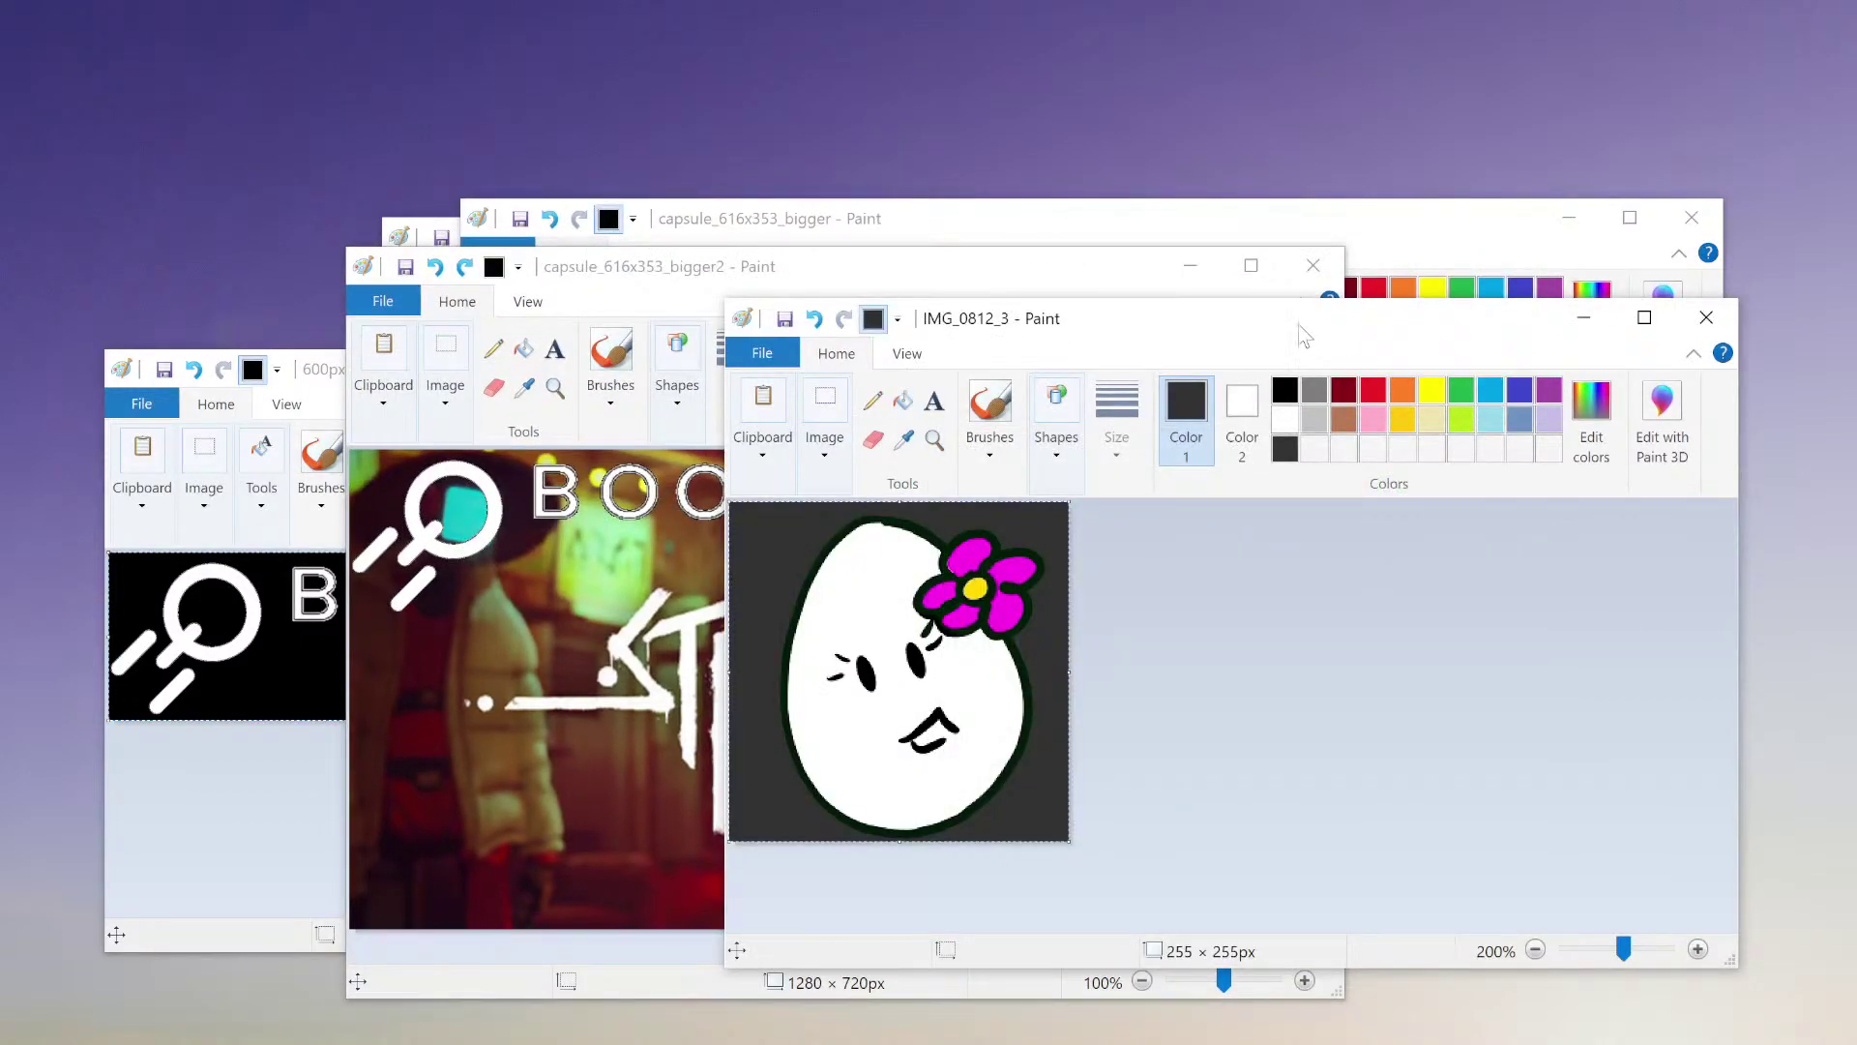
{"action": "left_click", "coordinate": [697, 275]}
{"action": "left_click_drag", "start_coordinate": [697, 275], "coordinate": [908, 267]}
- Paste the egg drawing and fix it in the cover's bottom-left corner without its grey backdrop
{"action": "key", "text": "ctrl+v"}
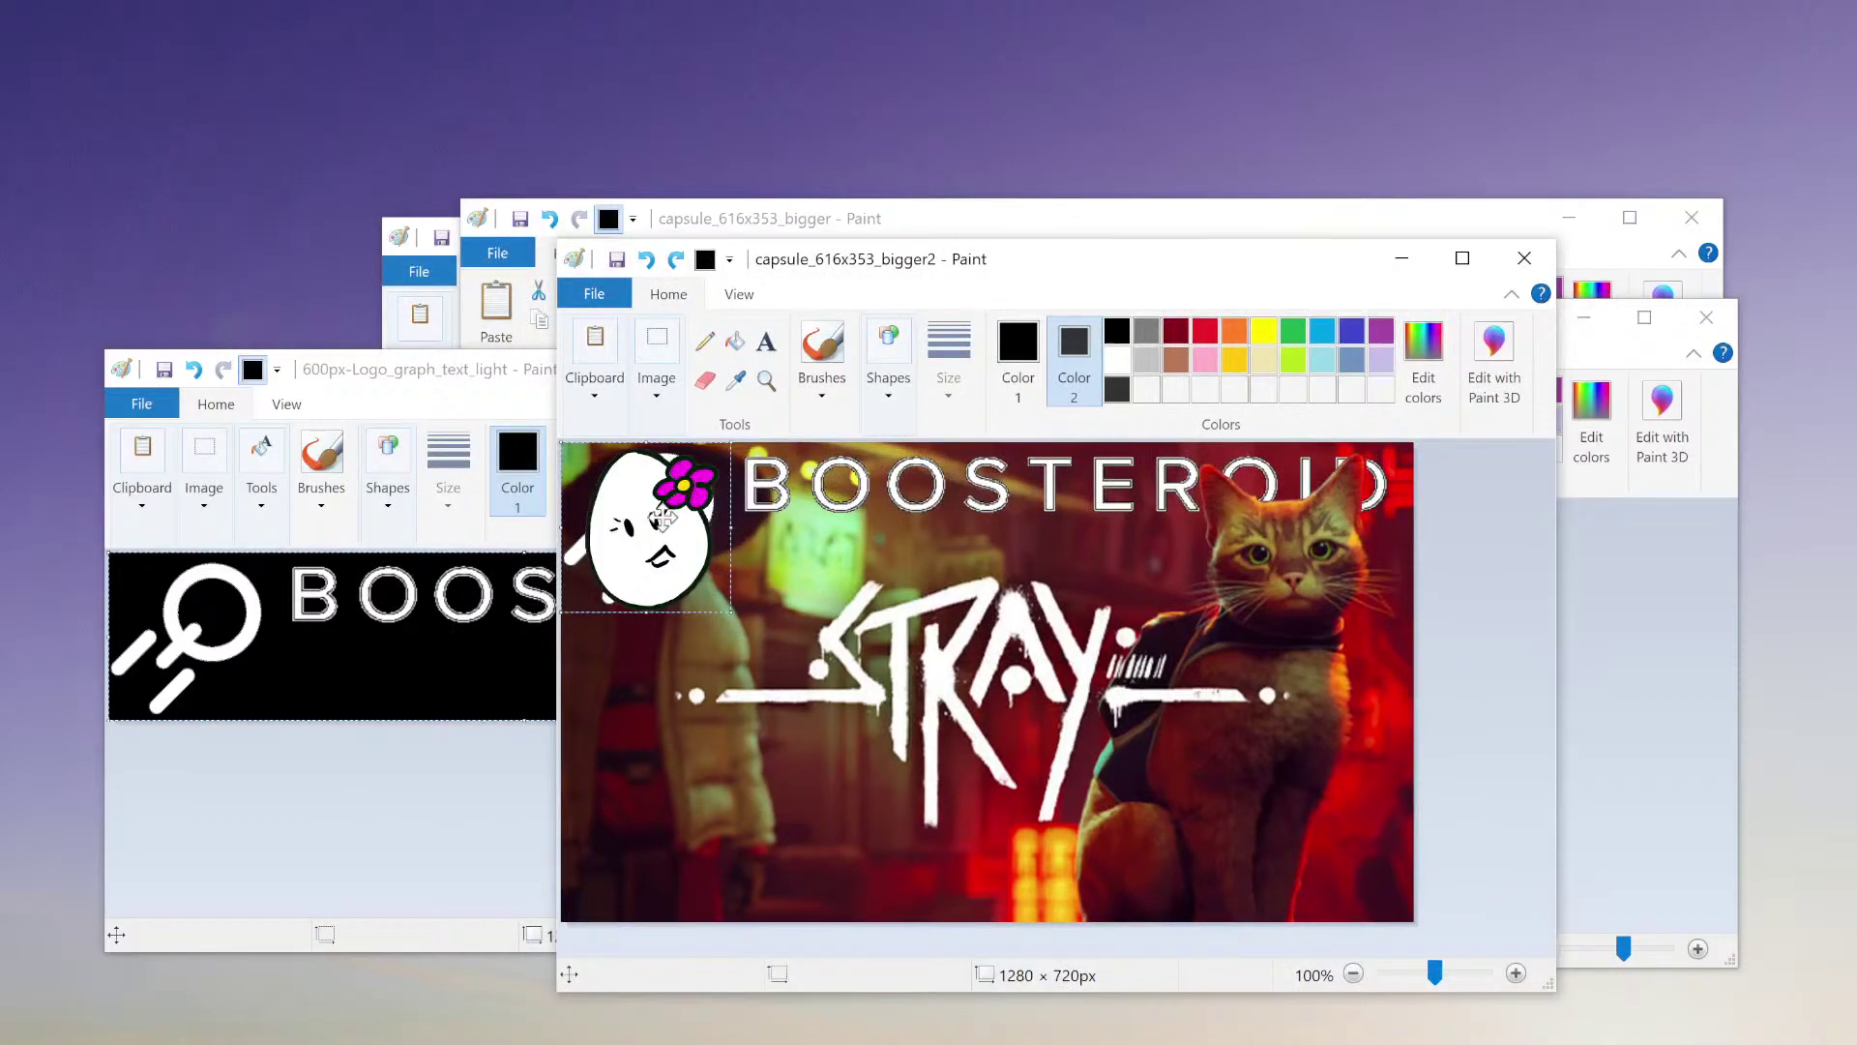
{"action": "left_click_drag", "start_coordinate": [658, 523], "coordinate": [656, 816]}
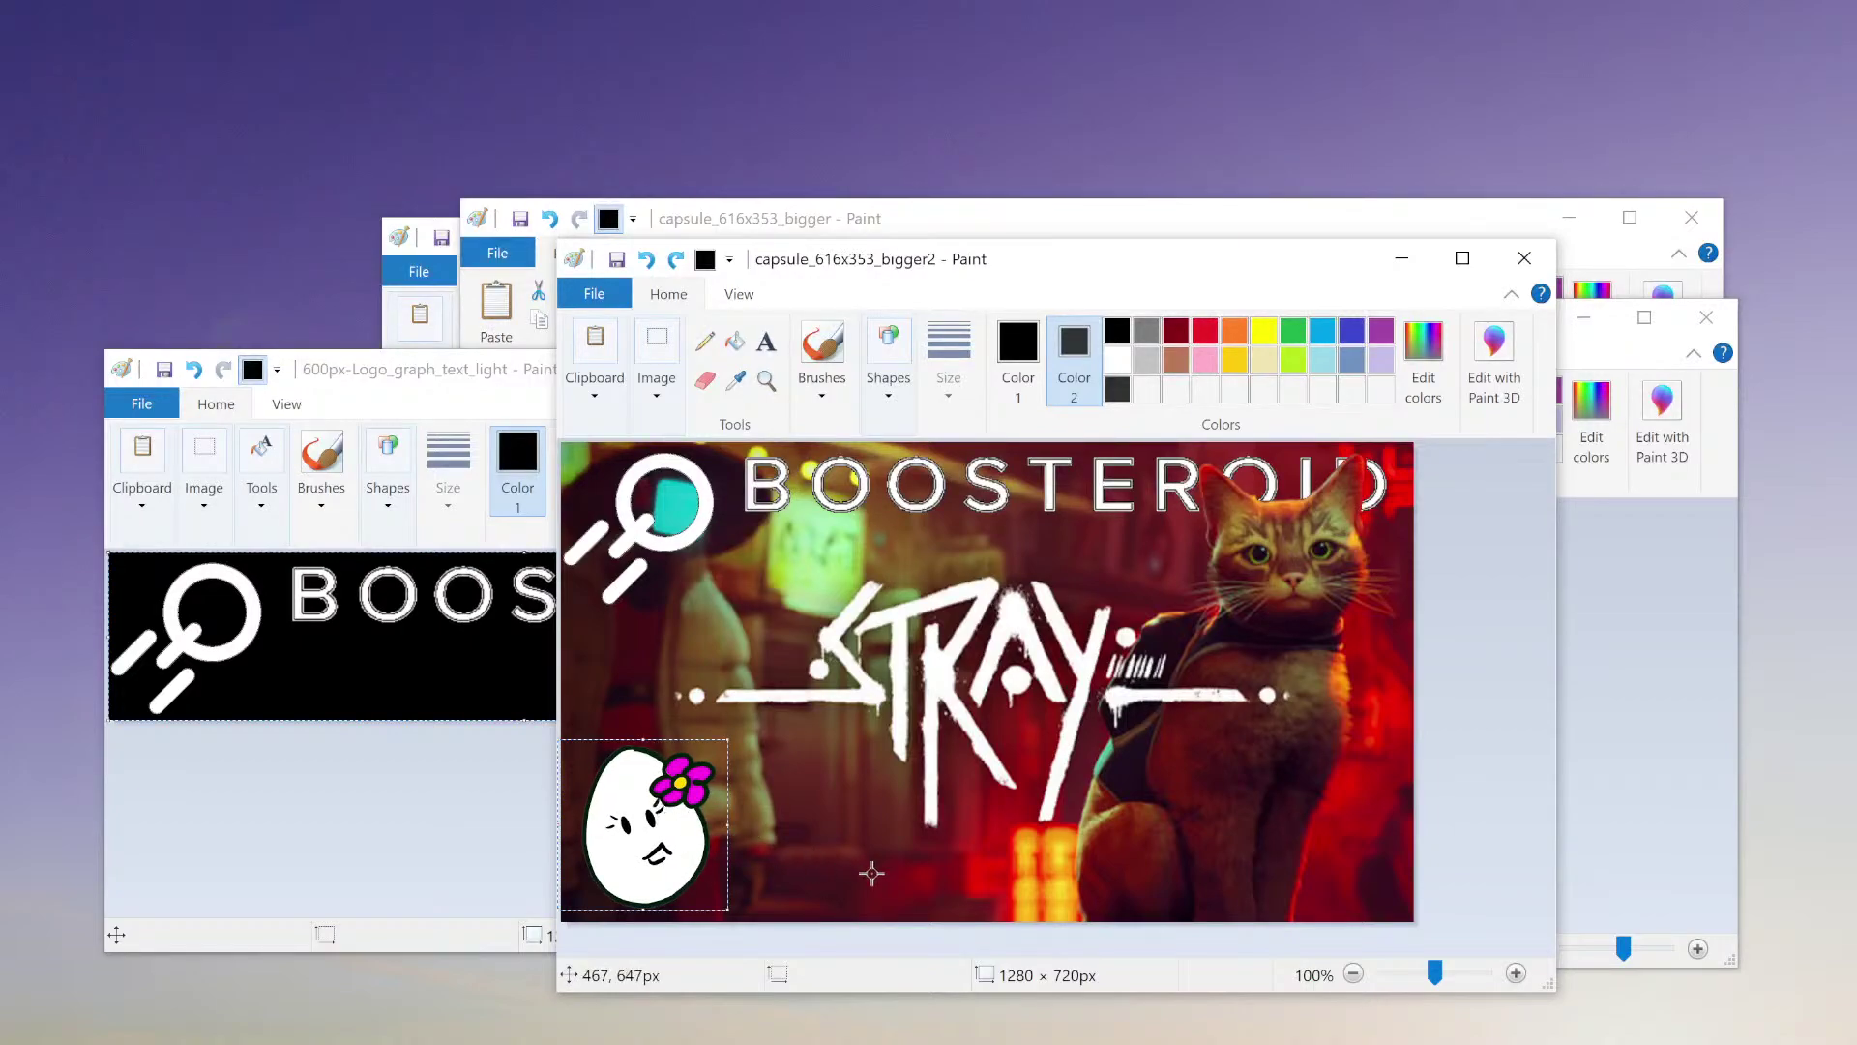
{"action": "left_click", "coordinate": [836, 810]}
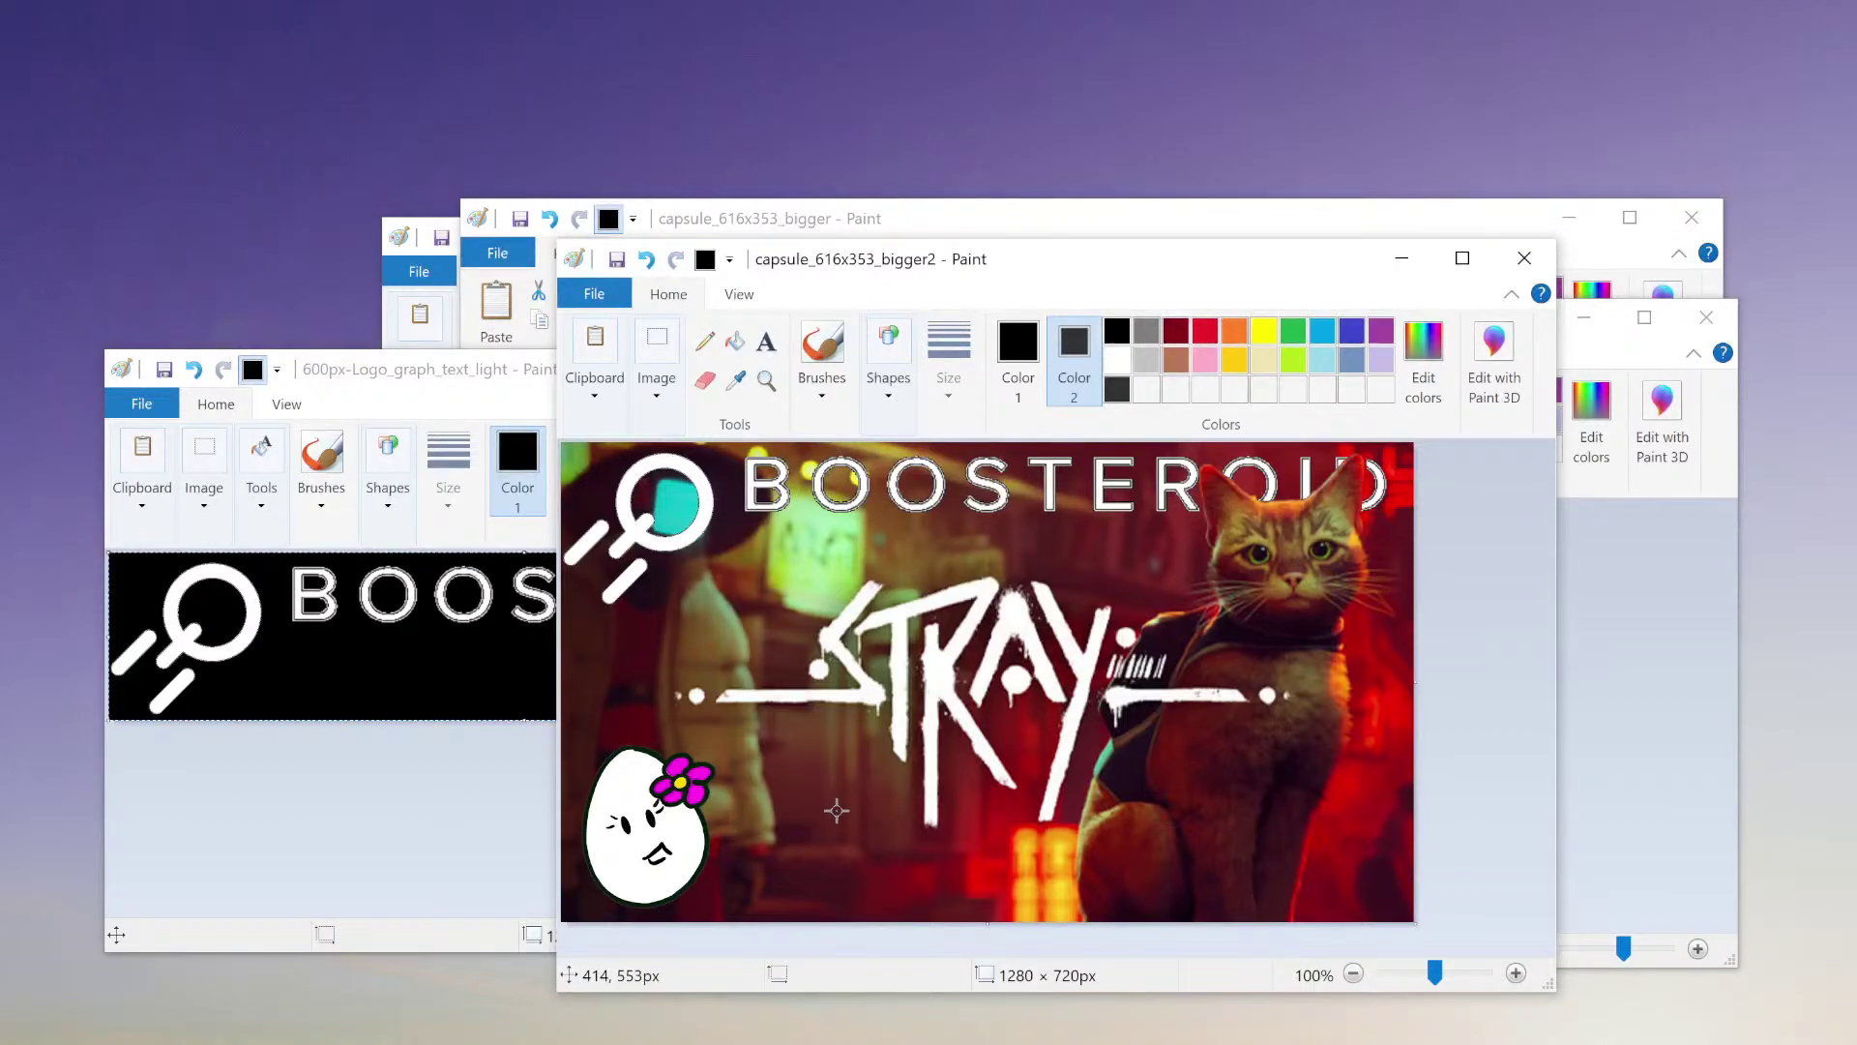
{"action": "mouse_move", "coordinate": [1058, 257]}
{"action": "left_mouse_down"}
{"action": "mouse_move", "coordinate": [954, 246]}
{"action": "mouse_move", "coordinate": [1004, 261]}
{"action": "left_mouse_up"}
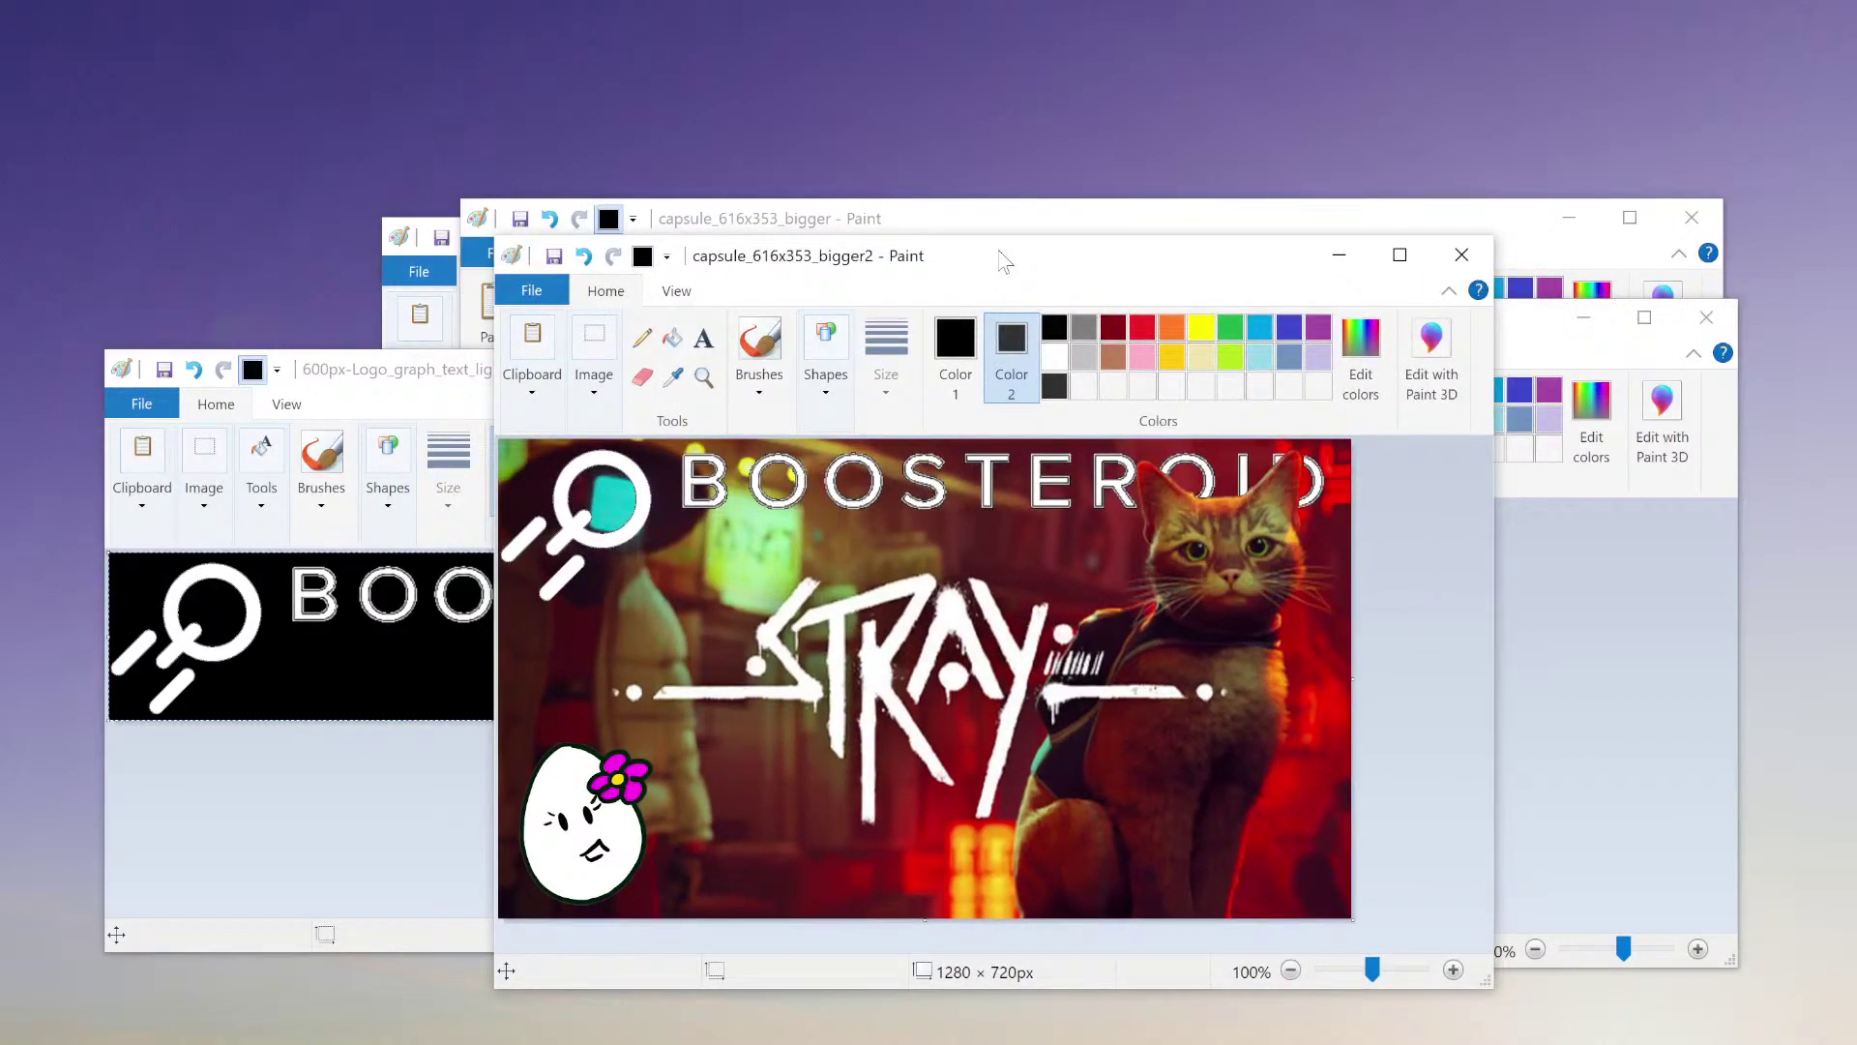